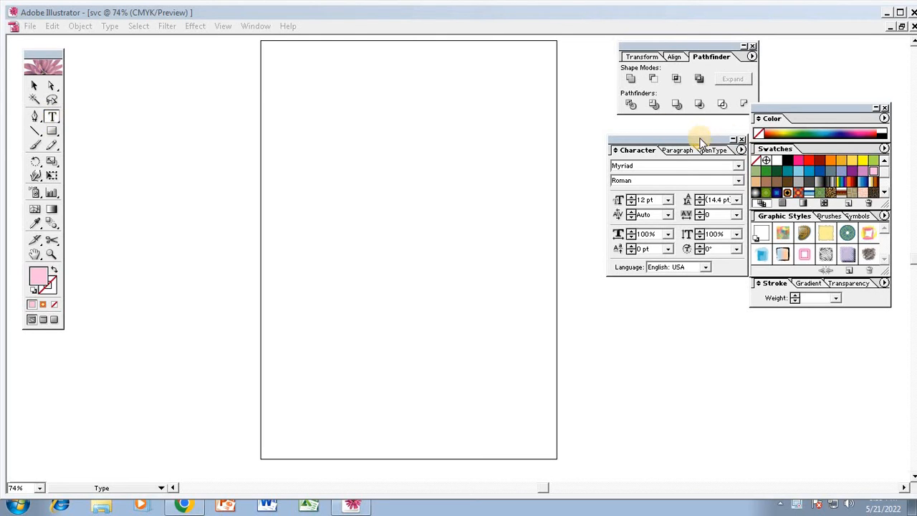
- Close the Character palette, reopen it, and place it between the artboard and the Color palette
drag(664, 139, 598, 140)
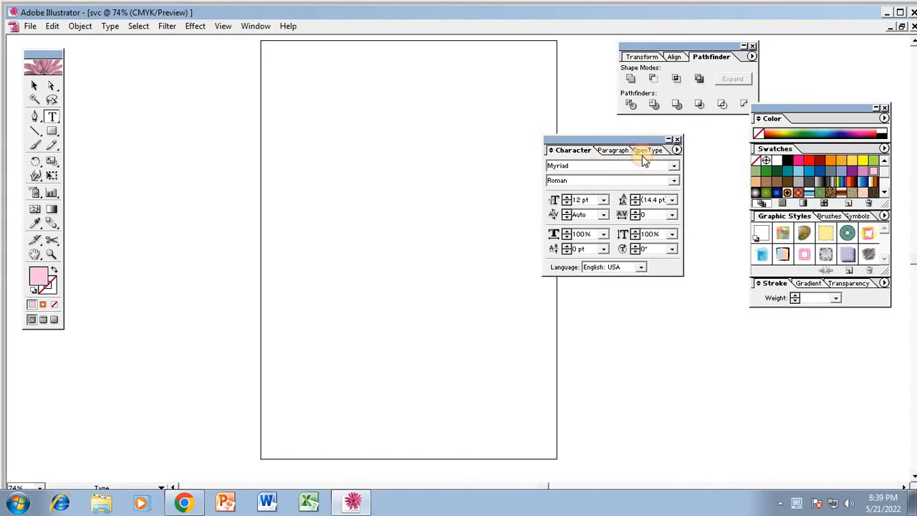
click(677, 140)
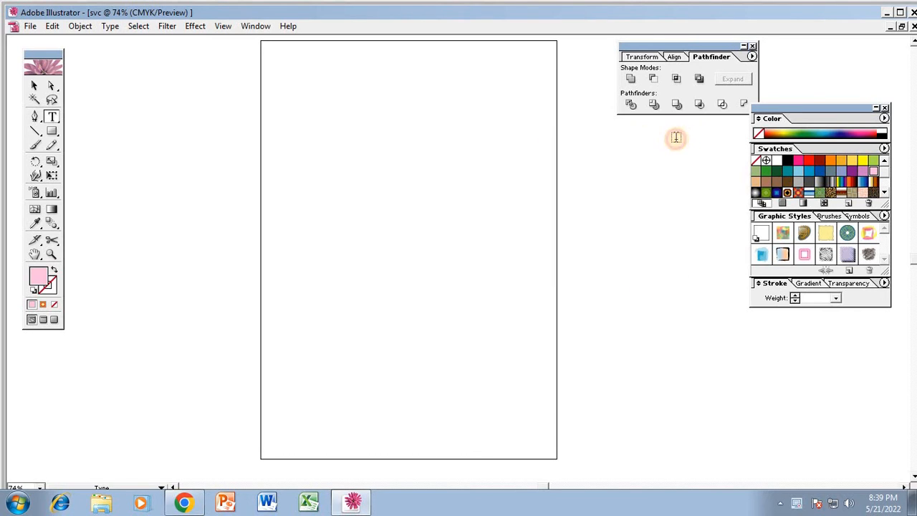
click(254, 27)
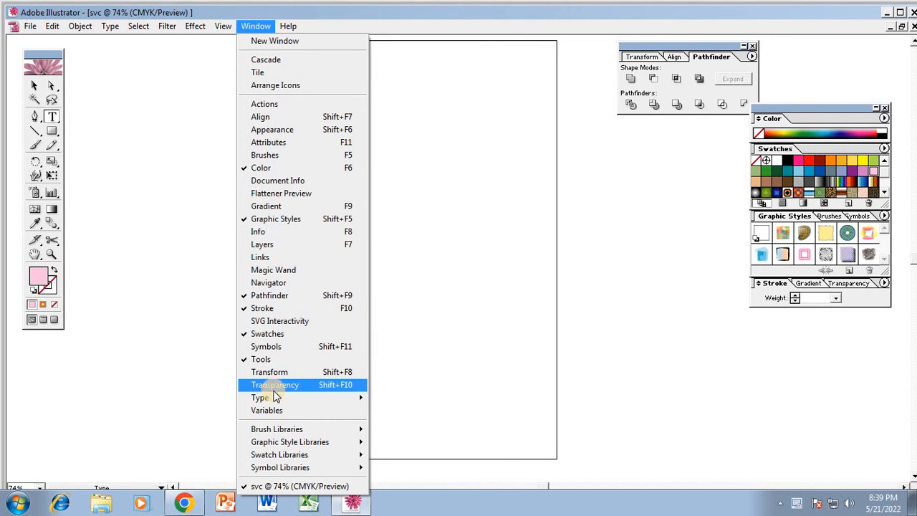
mouse_move(250, 401)
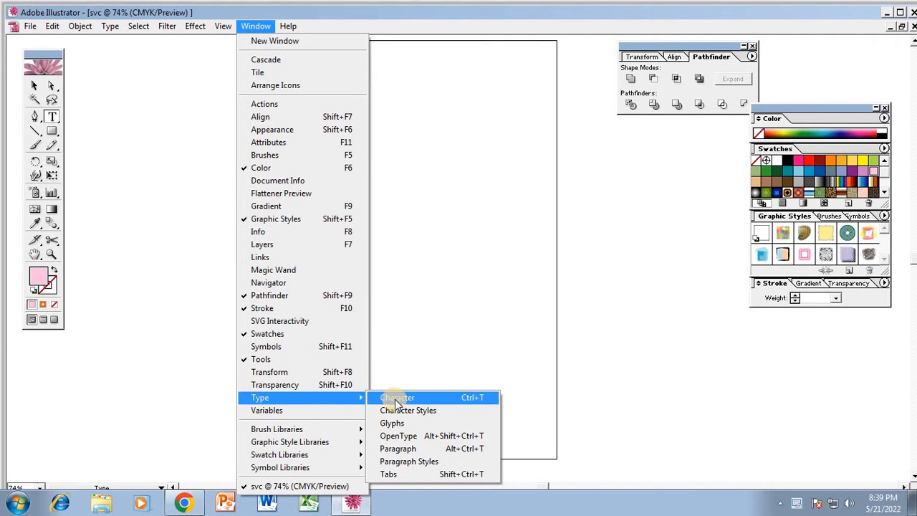
click(470, 402)
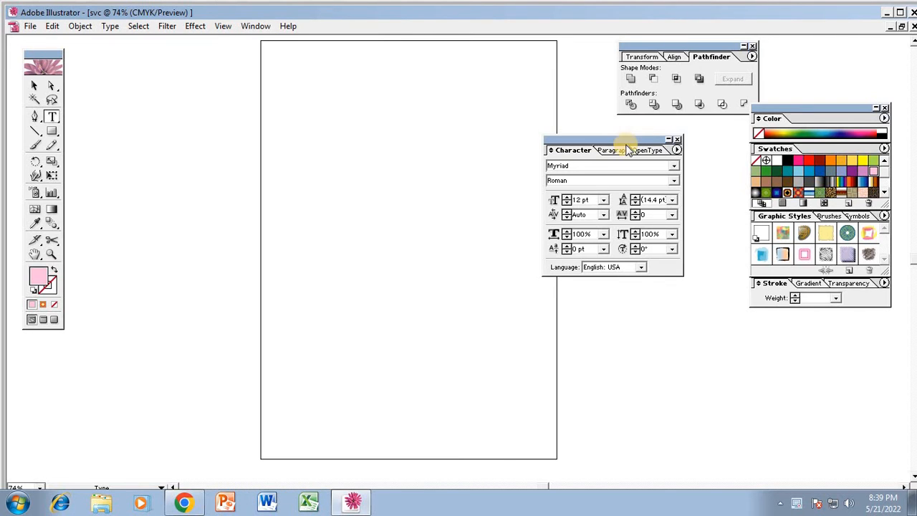
drag(624, 141, 663, 141)
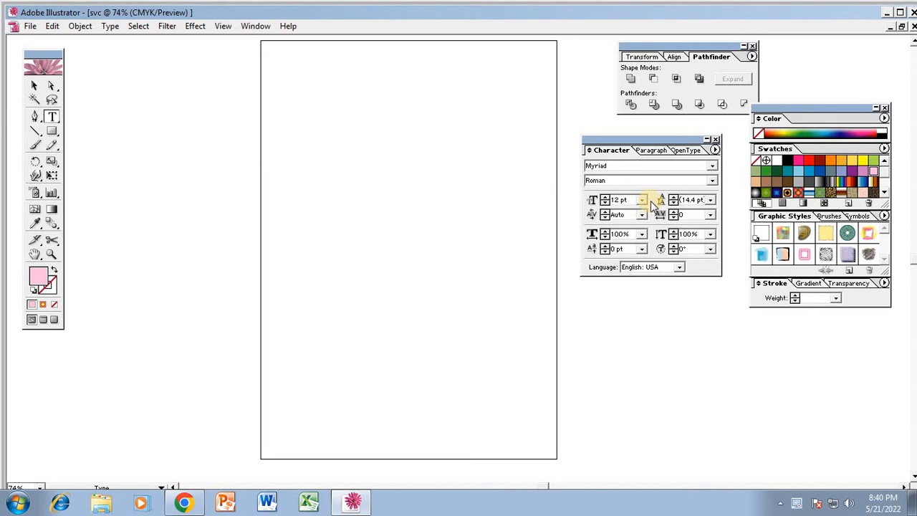
- Start a text line in the upper part of the artboard with 50 pt Times New Roman PS MT in Roman style
click(271, 149)
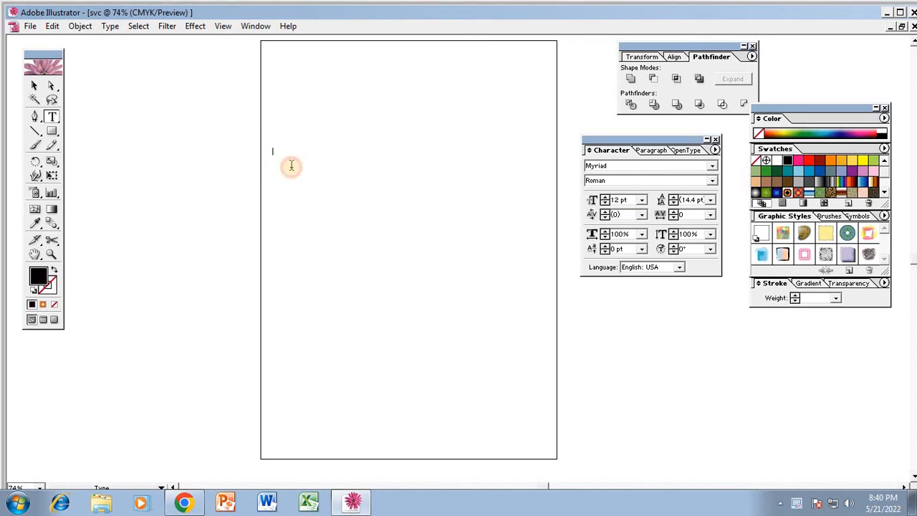
click(620, 199)
text(50)
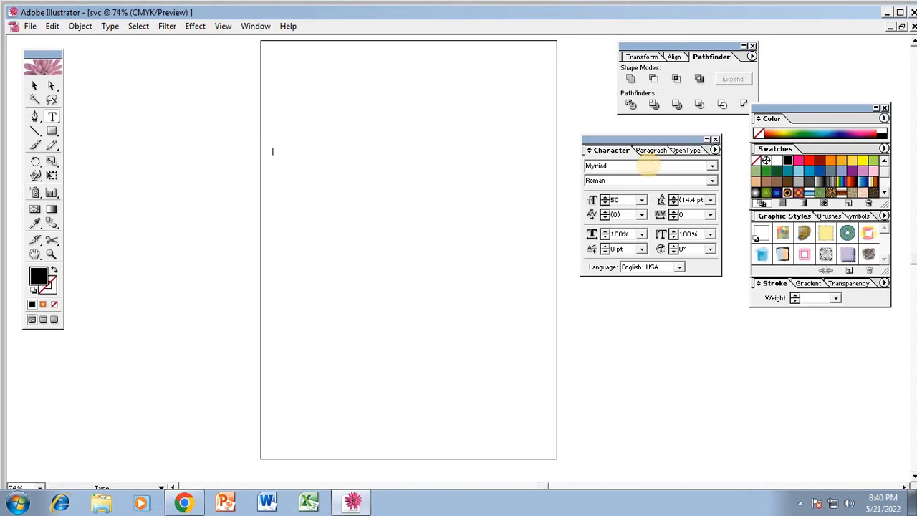
key(Return)
drag(624, 170, 553, 162)
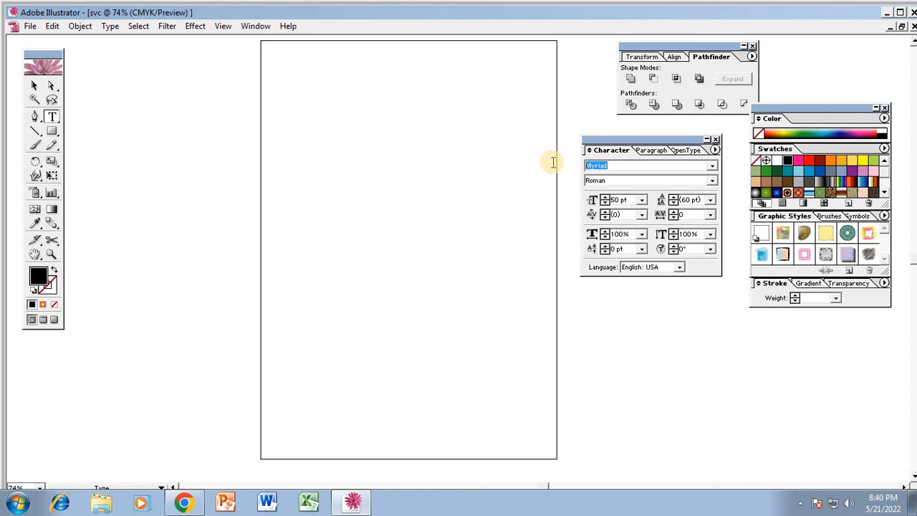
text(Times New Roman PS MT)
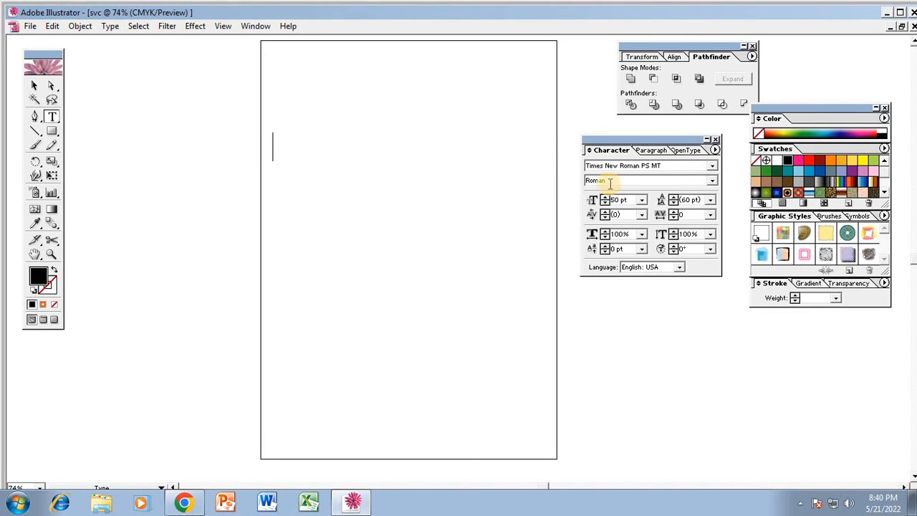
click(713, 181)
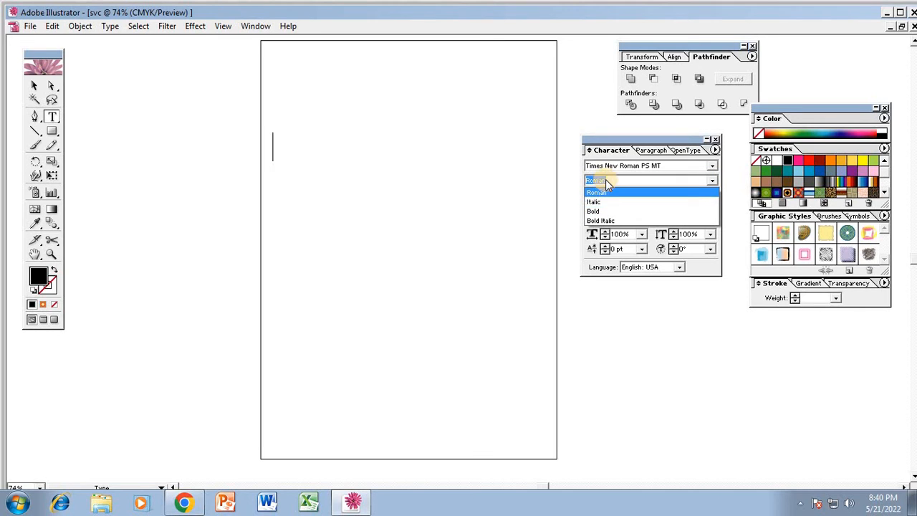
click(605, 179)
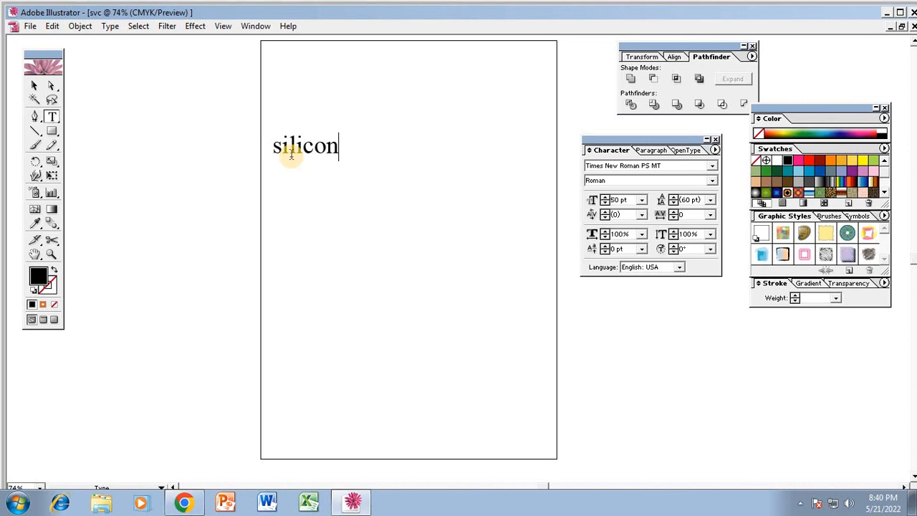
- Enter the text "silicon view computer" and change its first letter to a capital S
text(omputer)
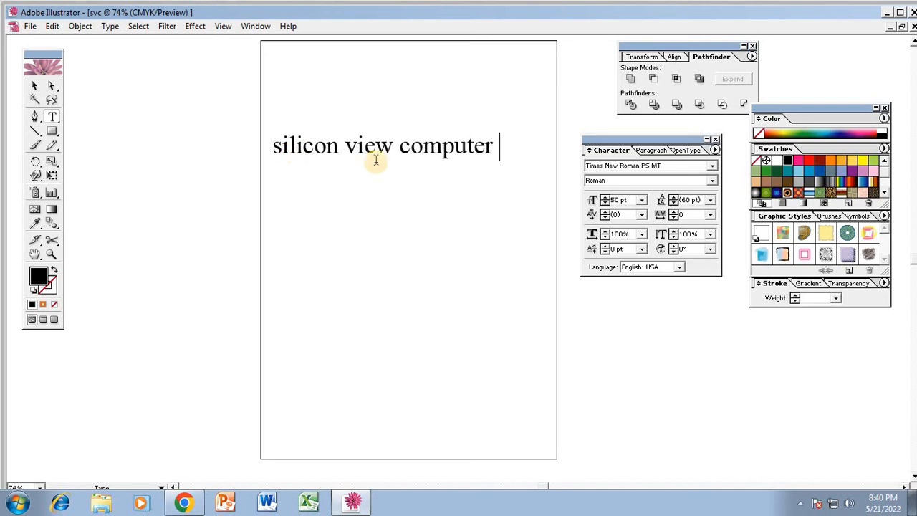
drag(283, 149, 275, 150)
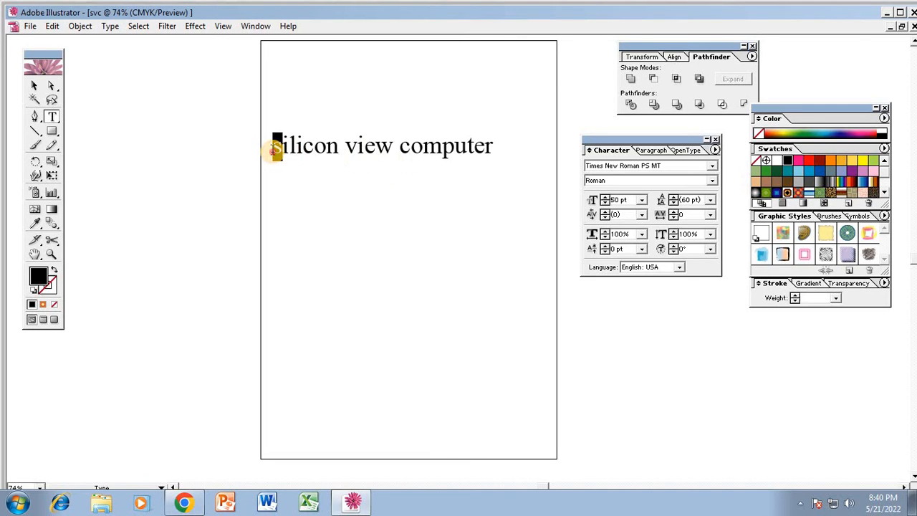
text(S)
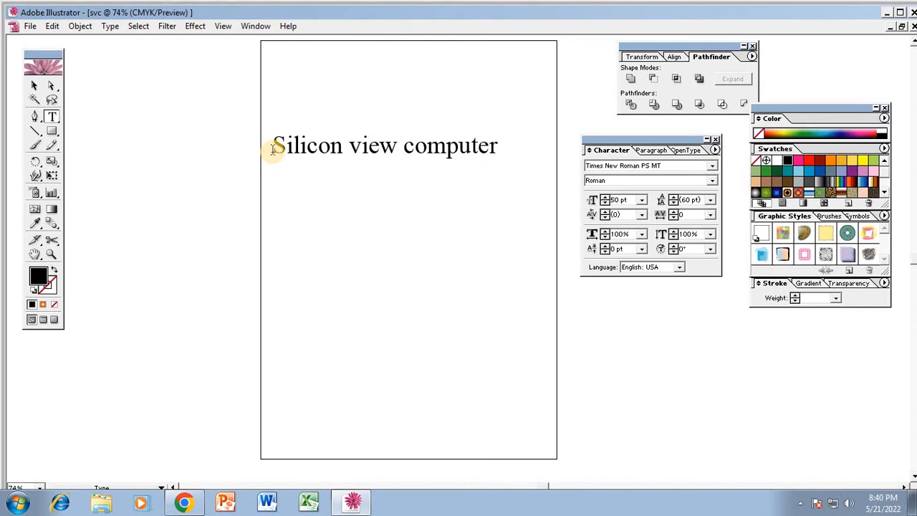
- Select the whole text line and try the Segoe Script and Algerian fonts on it
drag(517, 147, 275, 147)
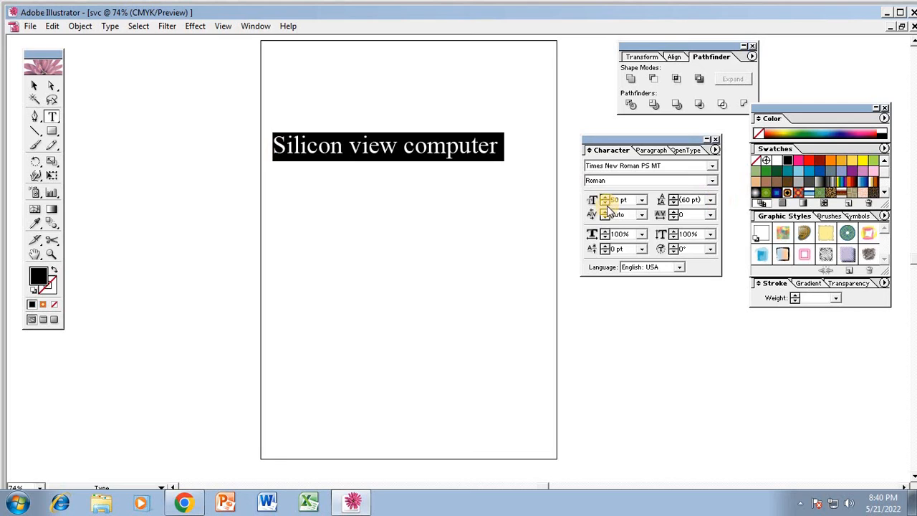
click(713, 170)
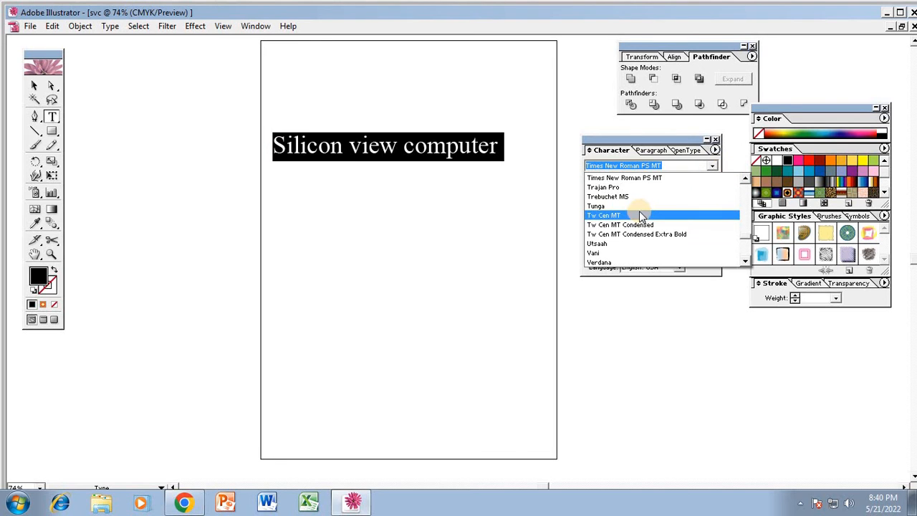
scroll(648, 219, up, 6)
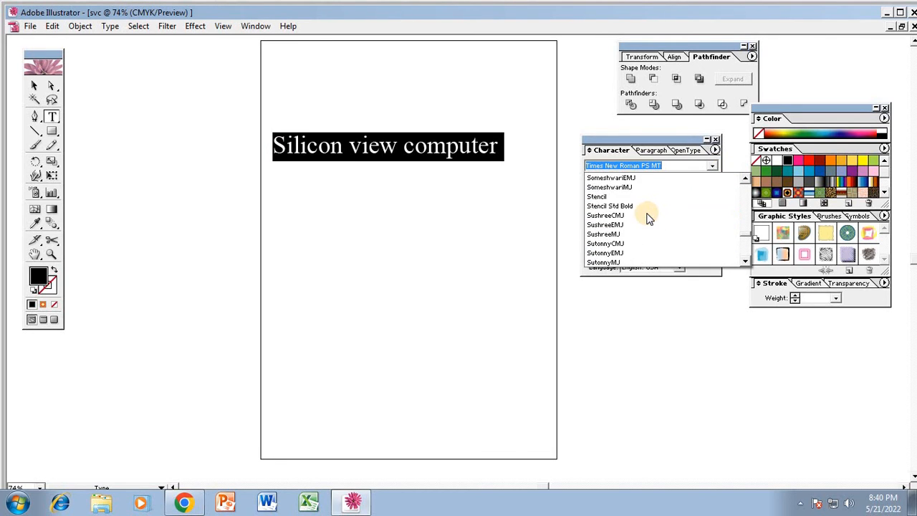
scroll(648, 219, up, 2)
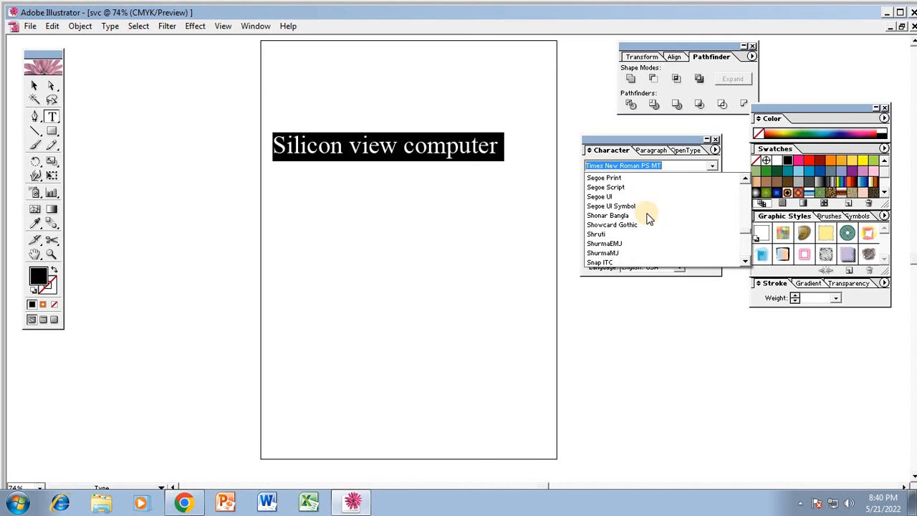
click(616, 187)
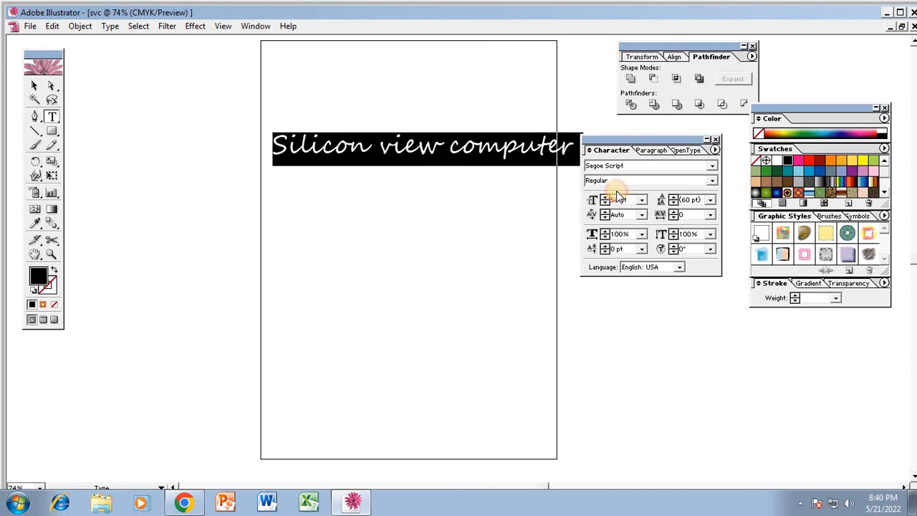
click(713, 172)
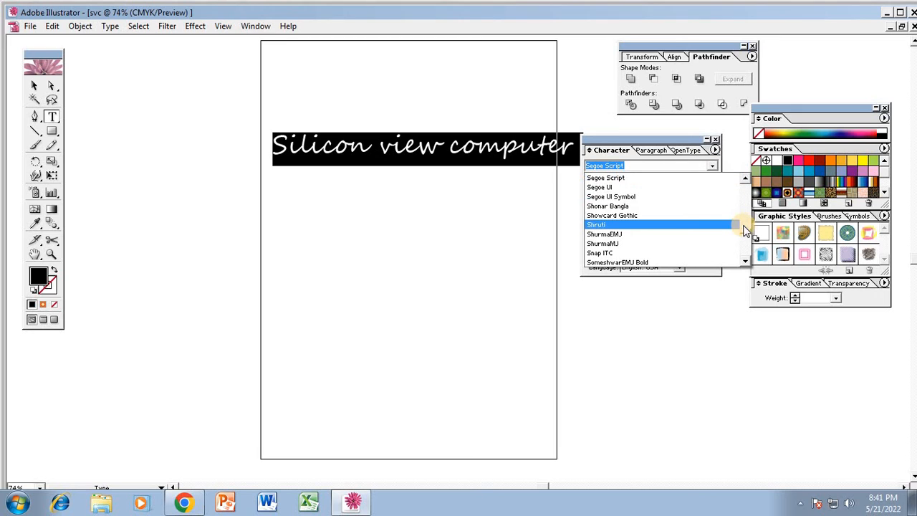
drag(746, 225, 748, 182)
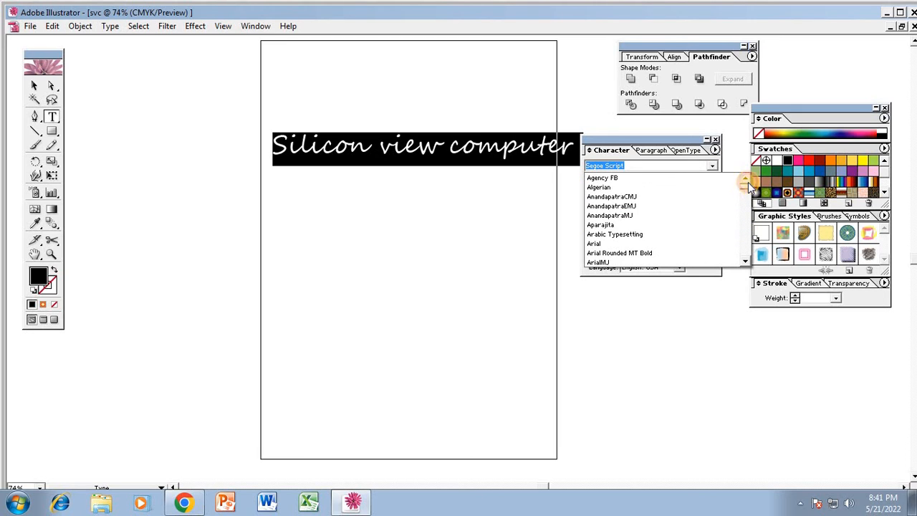
click(610, 188)
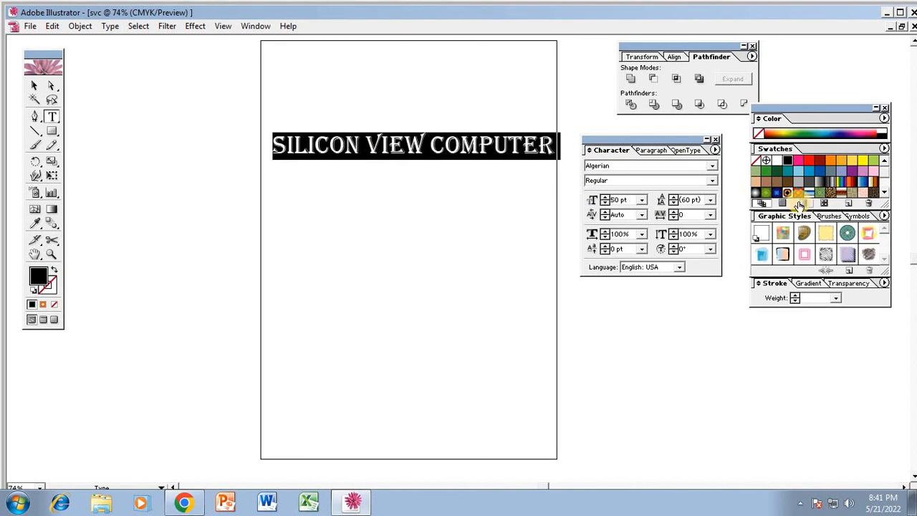
- Change the selected text's font to Arial and increase its size to 54 pt
click(712, 165)
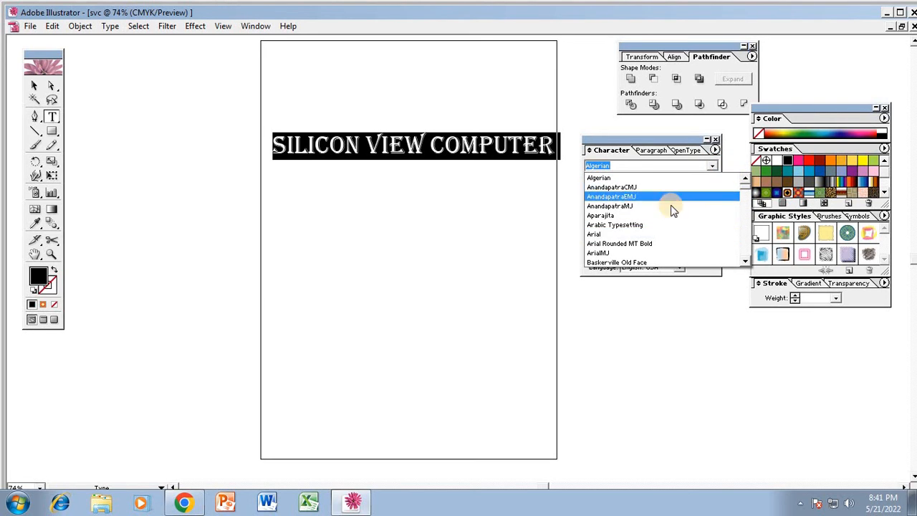
click(621, 235)
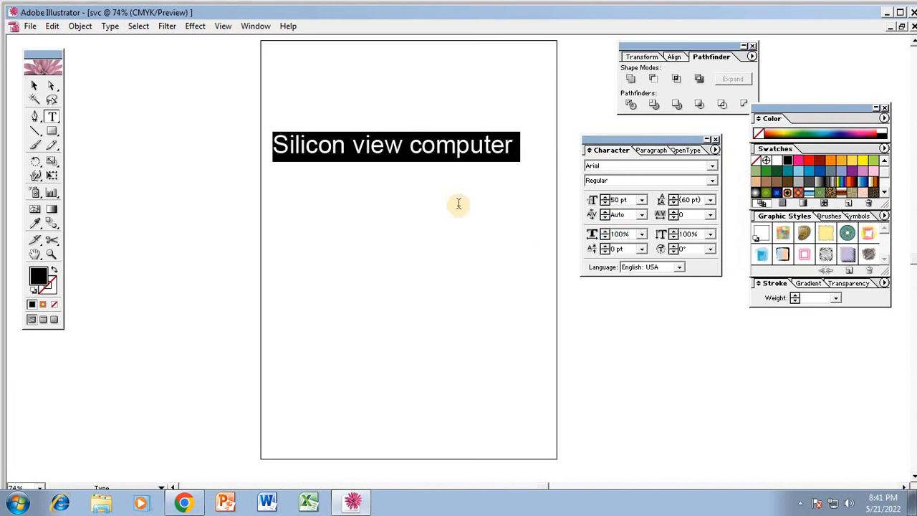
click(605, 197)
click(605, 198)
click(606, 198)
click(606, 198)
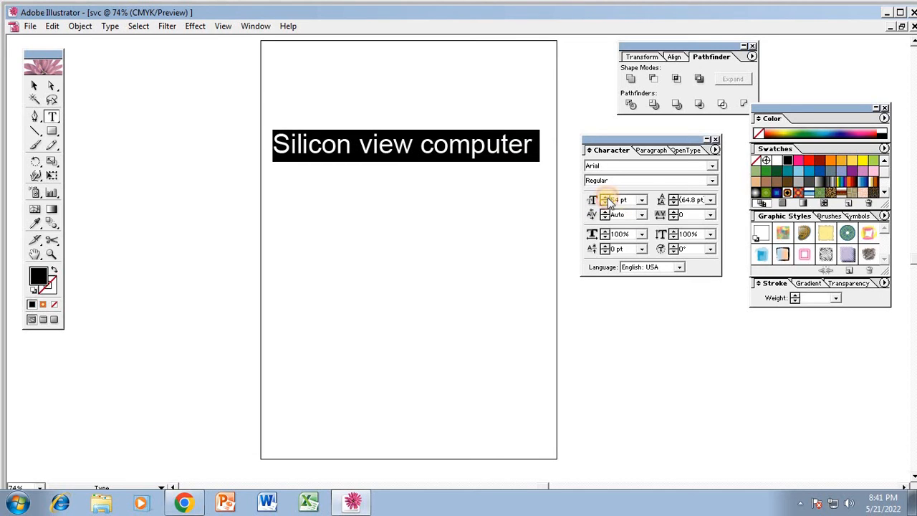
- Set the font size of the selected text to 200 pt
click(643, 201)
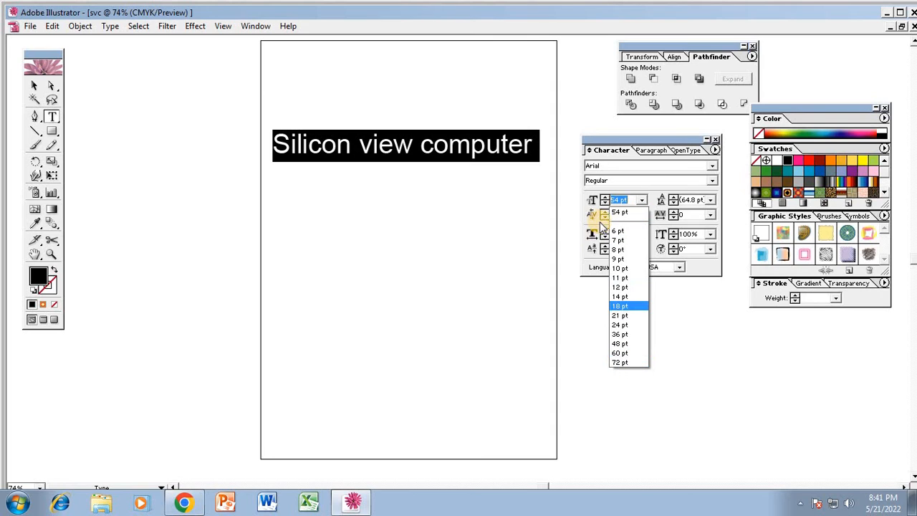
click(618, 200)
drag(622, 200, 604, 201)
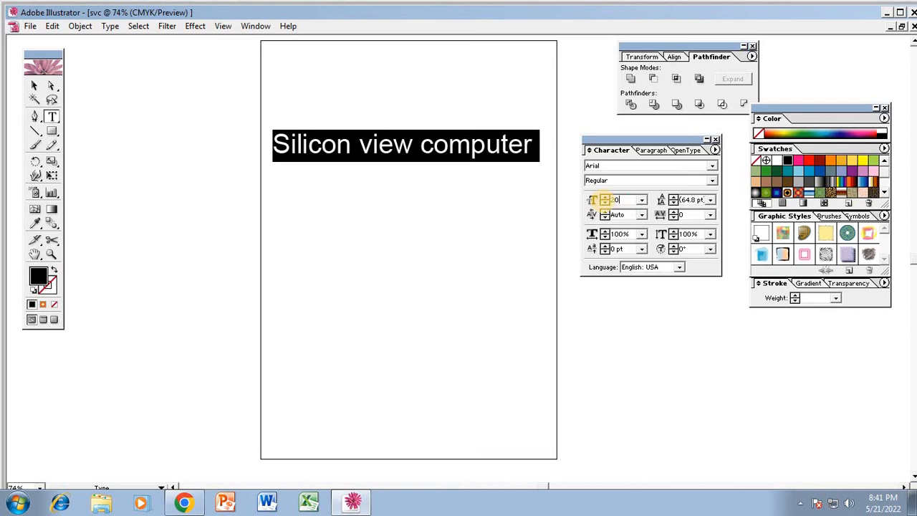
key(Return)
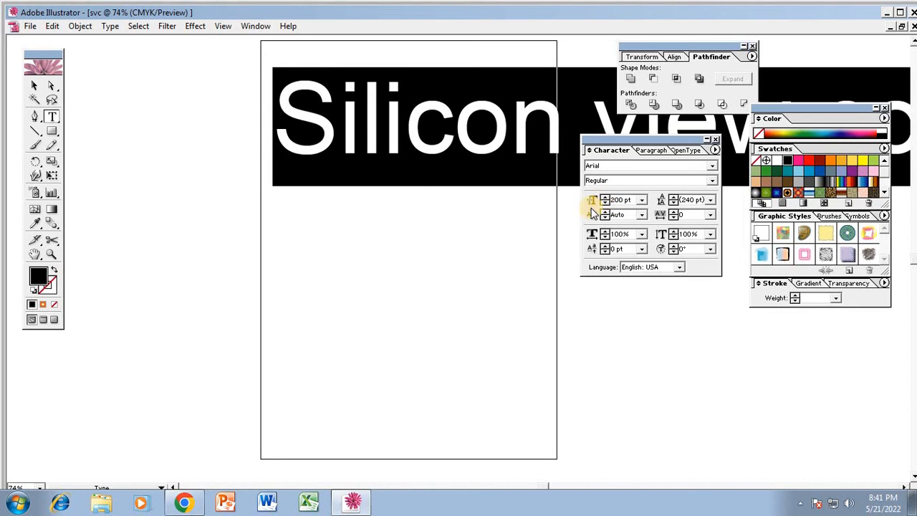
- Move the enlarged text line left and slightly down so it starts well outside the artboard's left edge
click(33, 85)
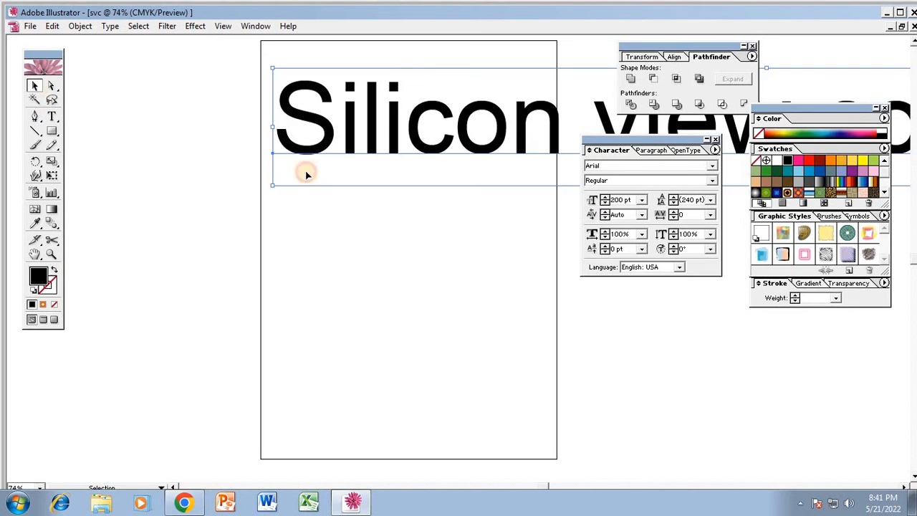
click(401, 237)
drag(442, 143, 200, 180)
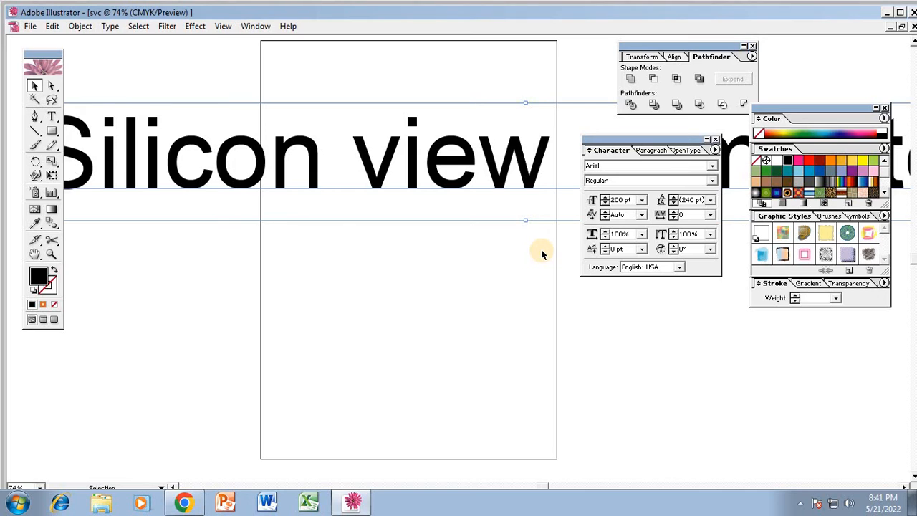
- Bring the whole text line into view at 33.33% zoom, clear of the palettes, and return to the Selection tool
key(ctrl+minus)
key(ctrl+minus)
key(ctrl+minus)
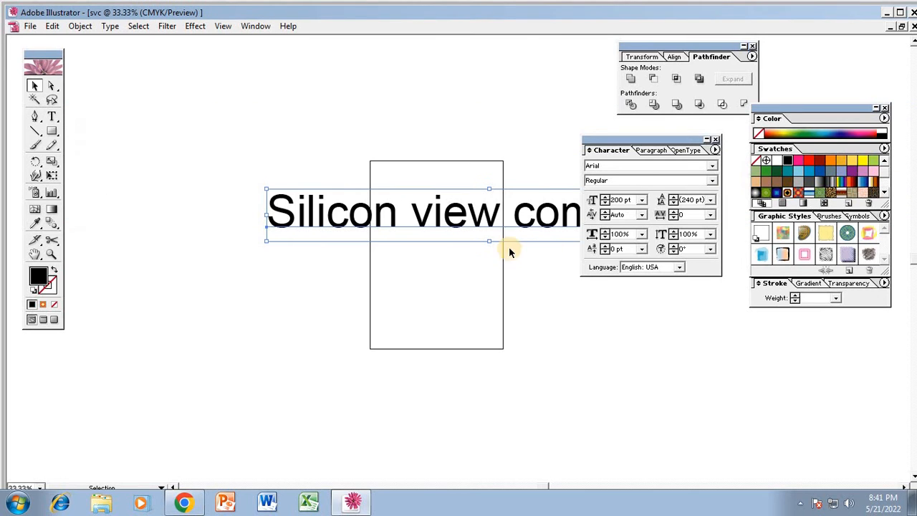
click(35, 245)
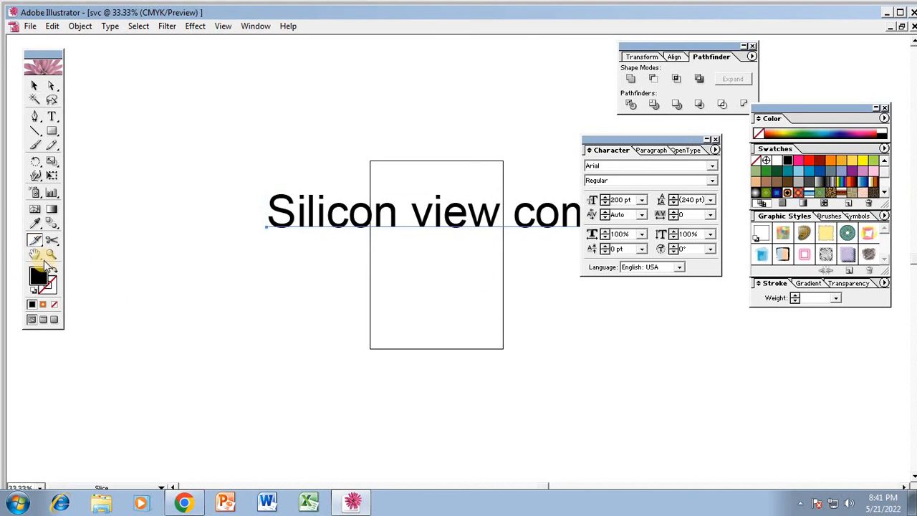
click(38, 256)
drag(319, 316, 184, 231)
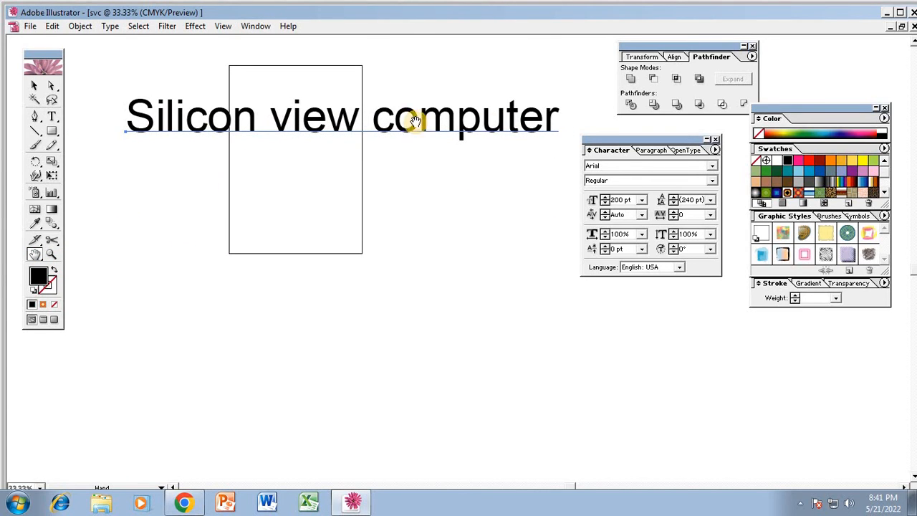
click(33, 85)
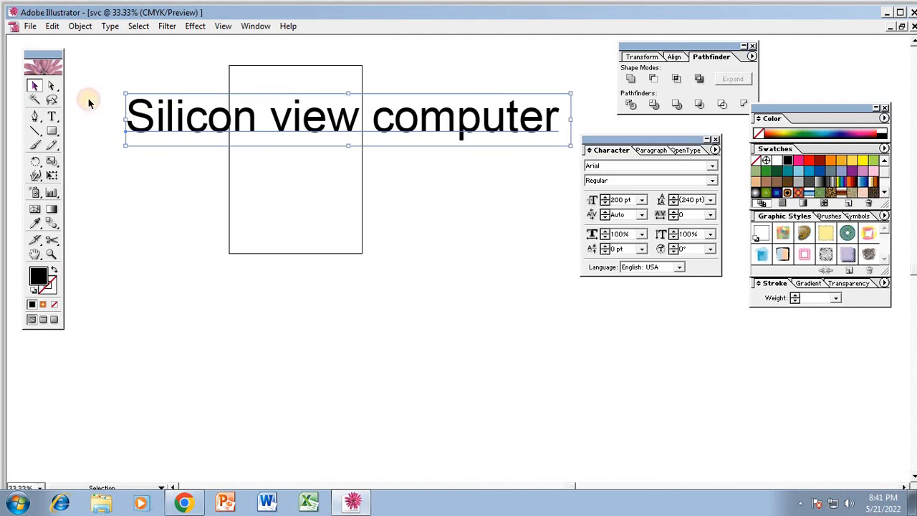
- Set the font size of the selected text line to 150 pt
click(606, 204)
click(595, 201)
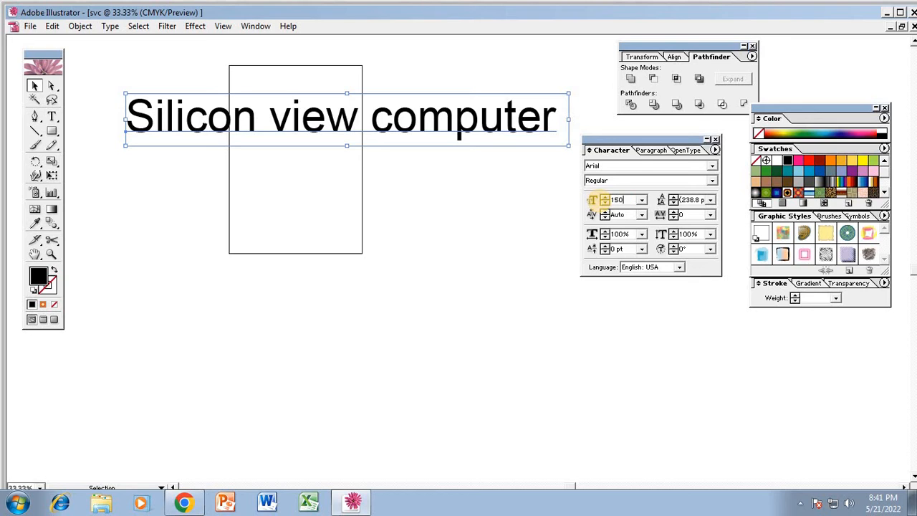
key(Return)
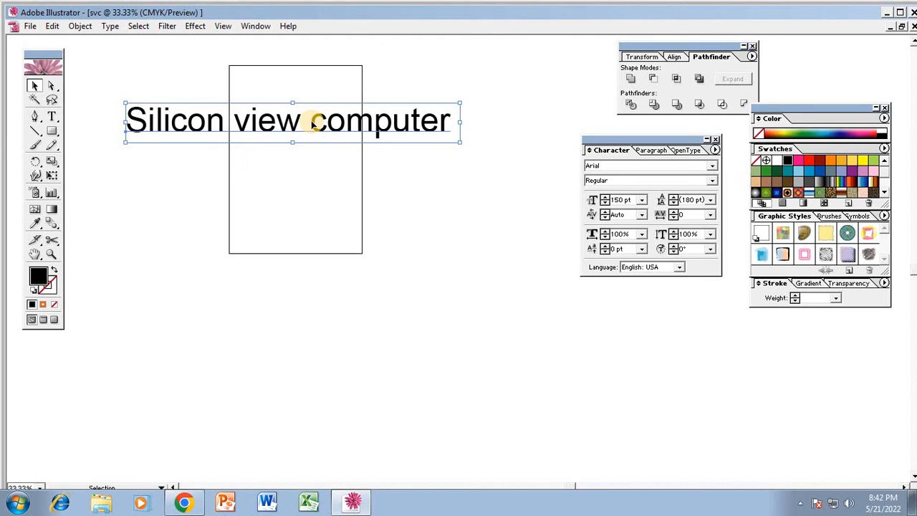
- Break the text line before "computer" so the word starts a second line
click(51, 117)
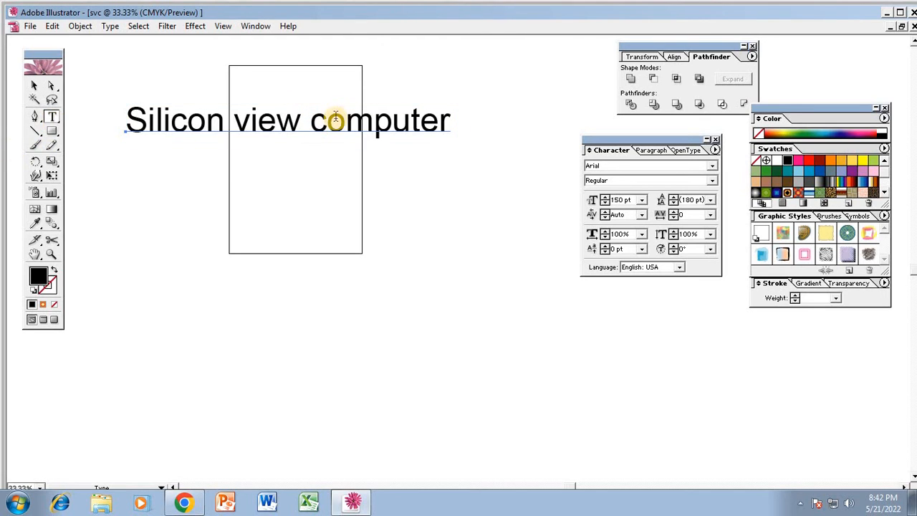
click(312, 120)
key(Return)
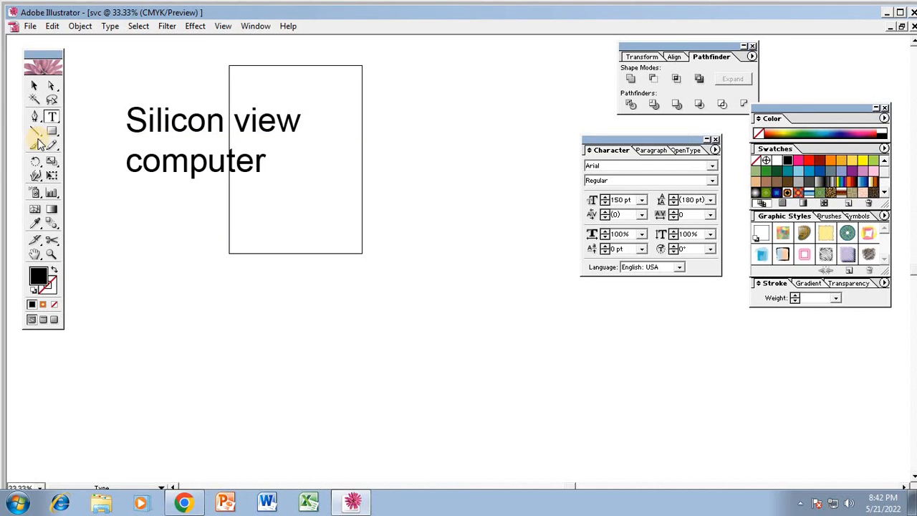
- Move the two-line text right so it starts just outside the artboard's left edge
click(35, 87)
click(207, 209)
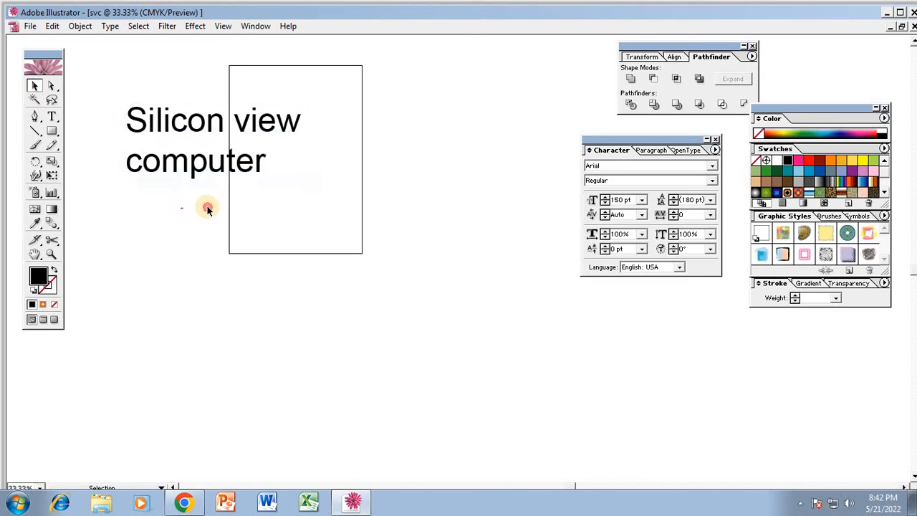
drag(194, 164, 284, 167)
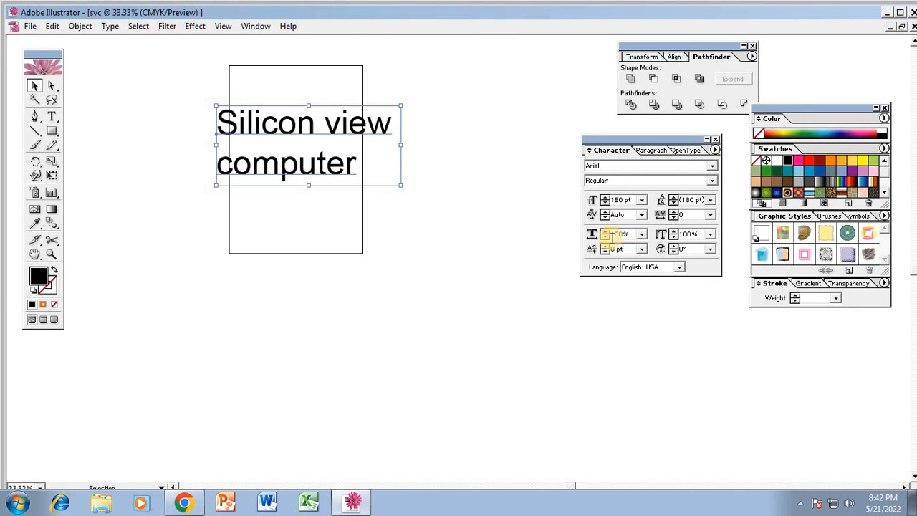
- Narrow the horizontal scale of the selected text to 85%
click(605, 238)
click(605, 238)
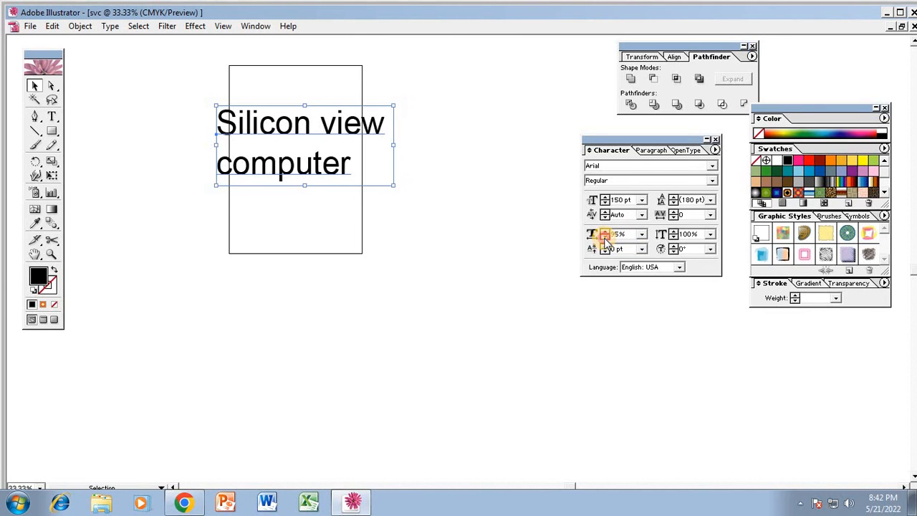
click(605, 239)
click(605, 239)
click(605, 238)
click(606, 239)
click(606, 238)
click(606, 239)
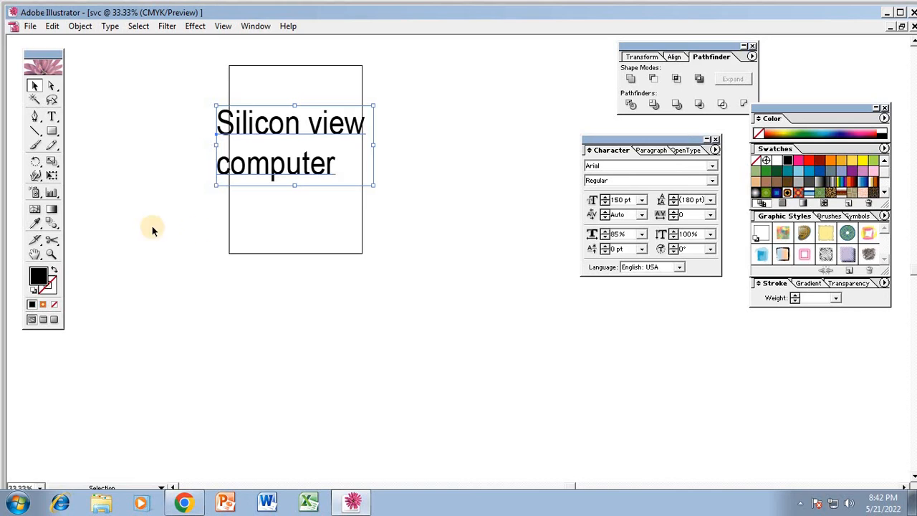
- Fit the text within the artboard's width by shifting it slightly right and reducing its horizontal scale to 70%
click(289, 205)
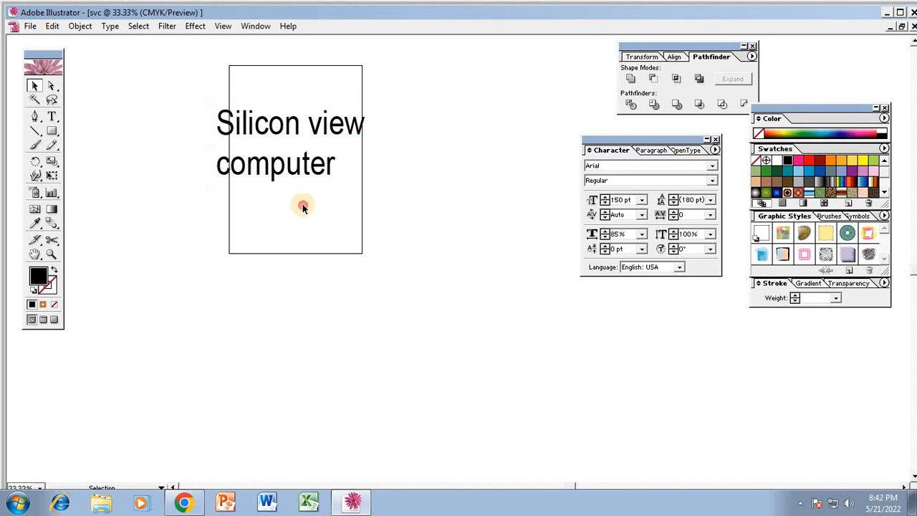
drag(281, 175, 294, 173)
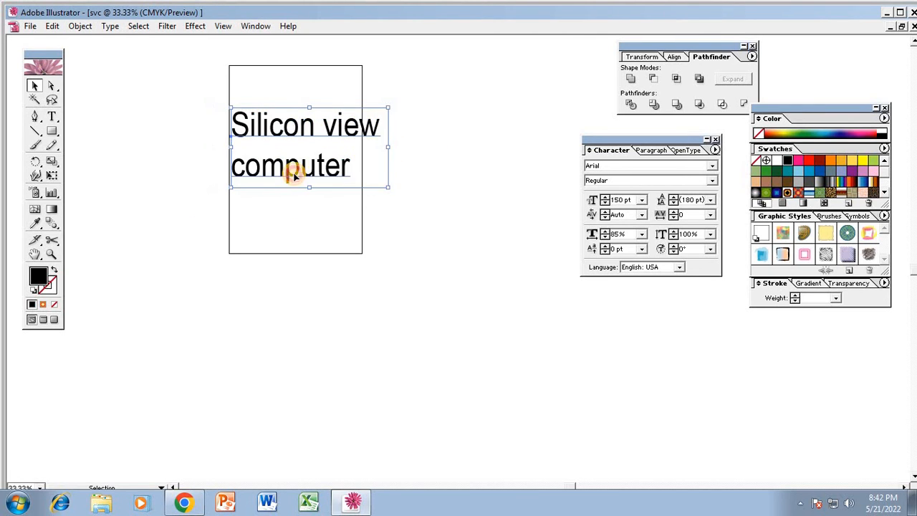
click(605, 238)
click(605, 238)
click(606, 238)
click(606, 238)
click(605, 238)
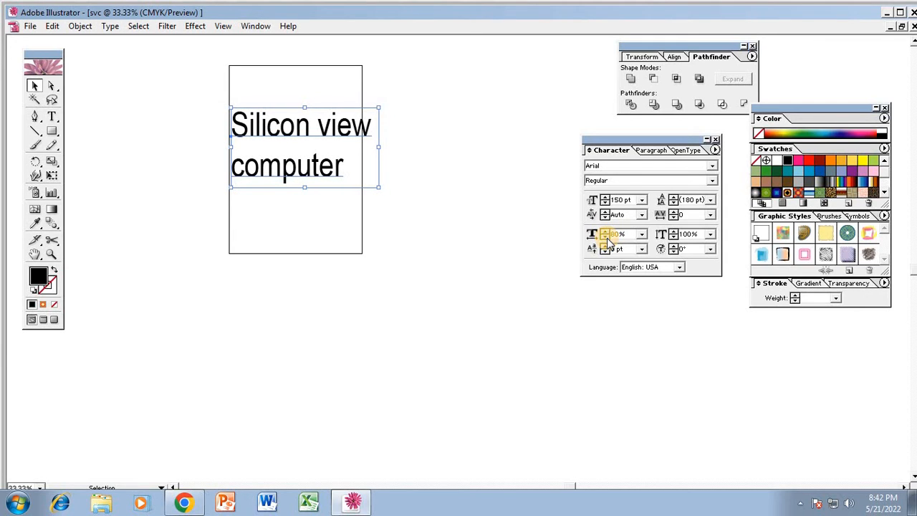
click(605, 238)
click(605, 238)
click(605, 237)
click(605, 238)
click(605, 237)
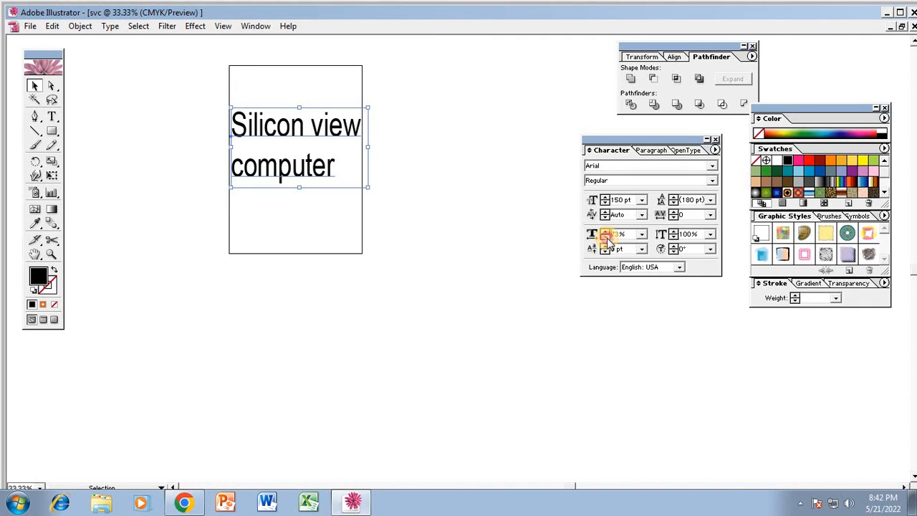
click(606, 238)
click(605, 238)
click(605, 238)
click(605, 237)
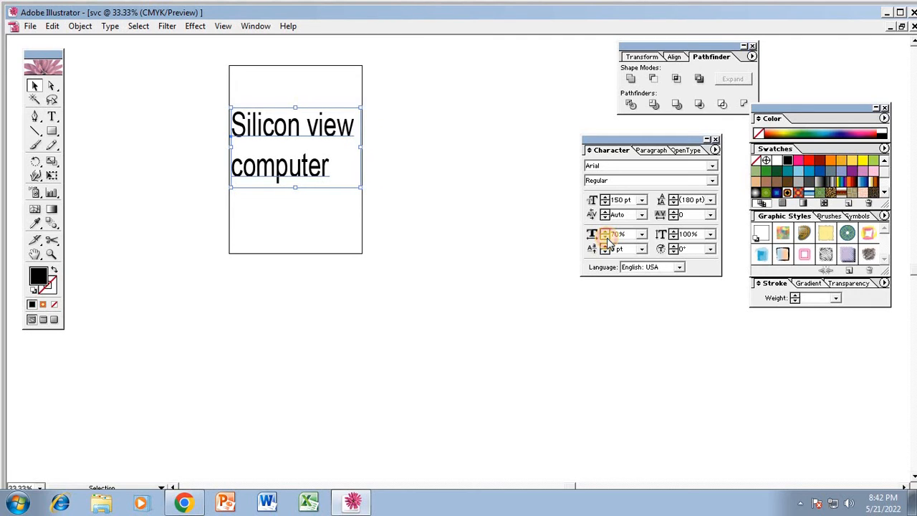
drag(279, 171, 285, 170)
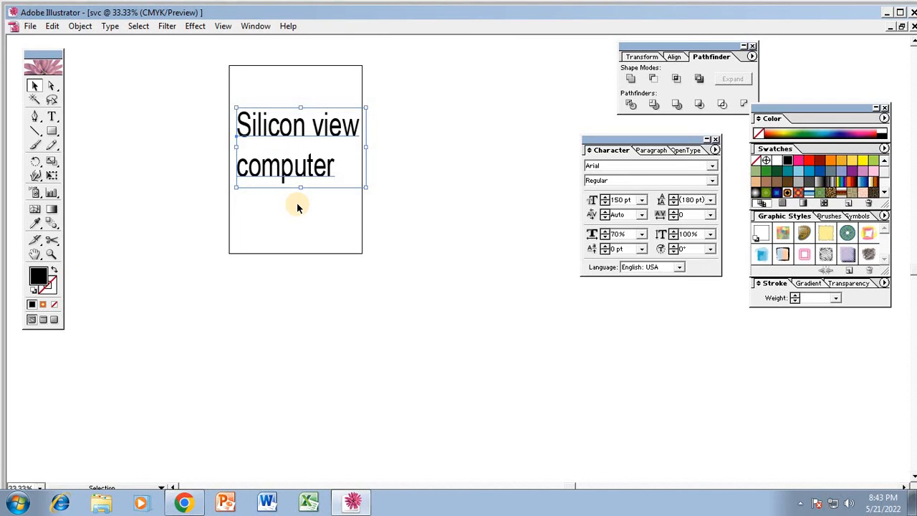
- Zoom in to 150% on the two-line text and move the Character and Pathfinder palettes clear of it
key(ctrl+equal)
key(ctrl+equal)
key(ctrl+equal)
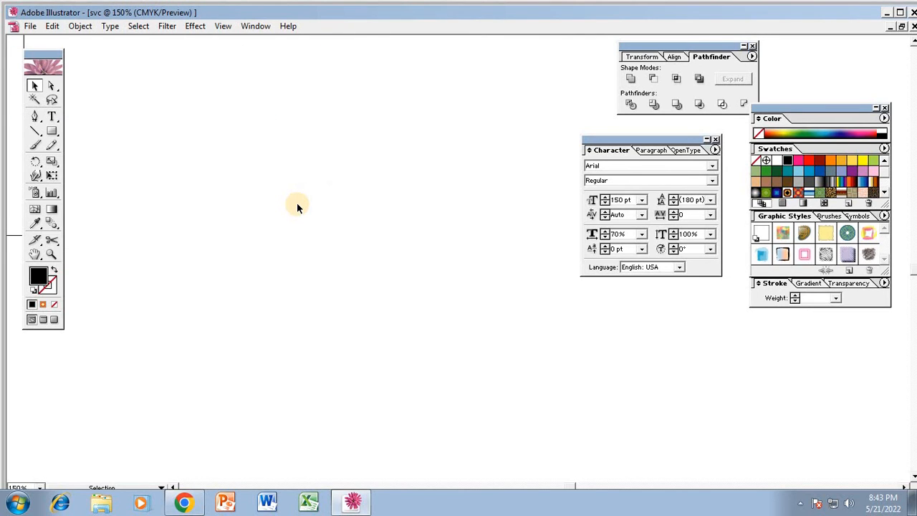
click(35, 255)
drag(144, 236, 440, 351)
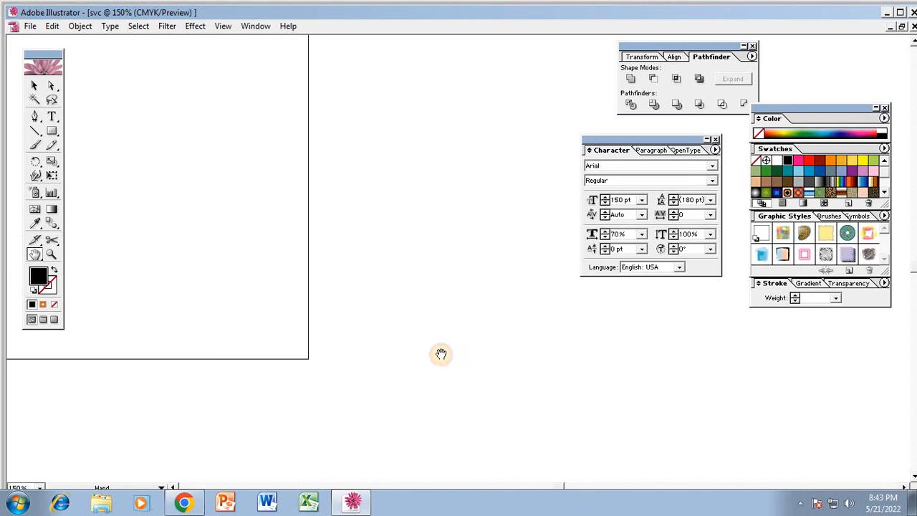
drag(368, 329, 389, 402)
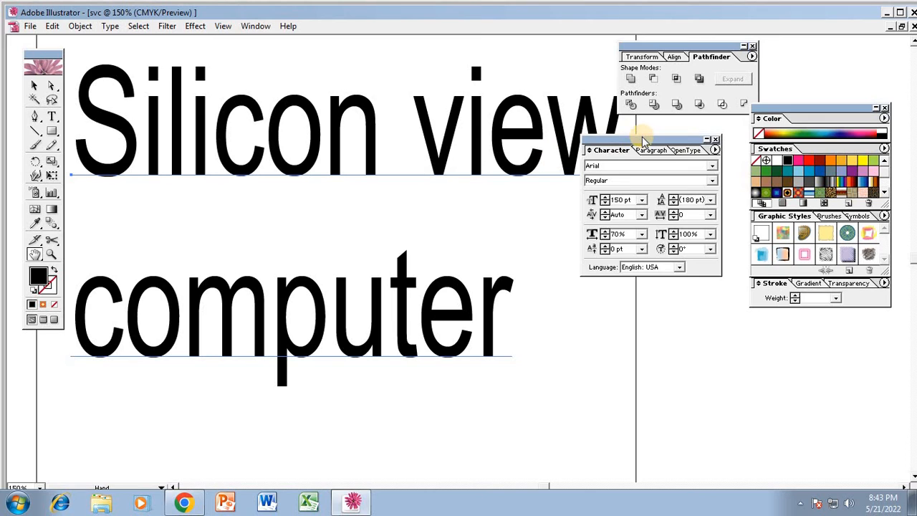
drag(642, 140, 669, 188)
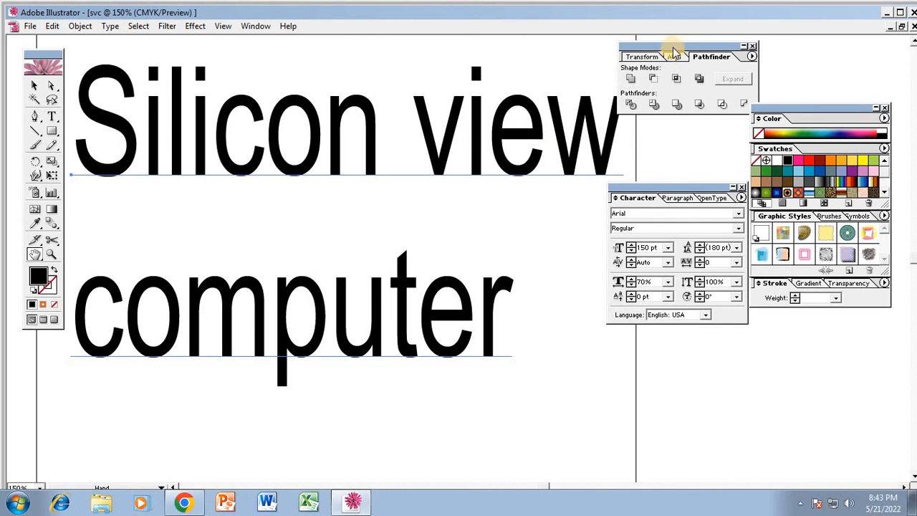
drag(673, 51, 697, 46)
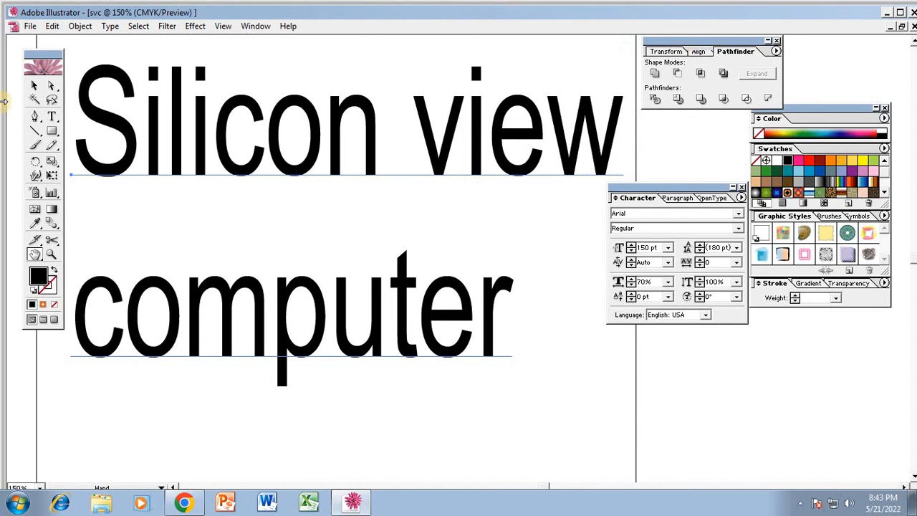
- Reduce the leading between the two text lines to 155 pt
click(34, 86)
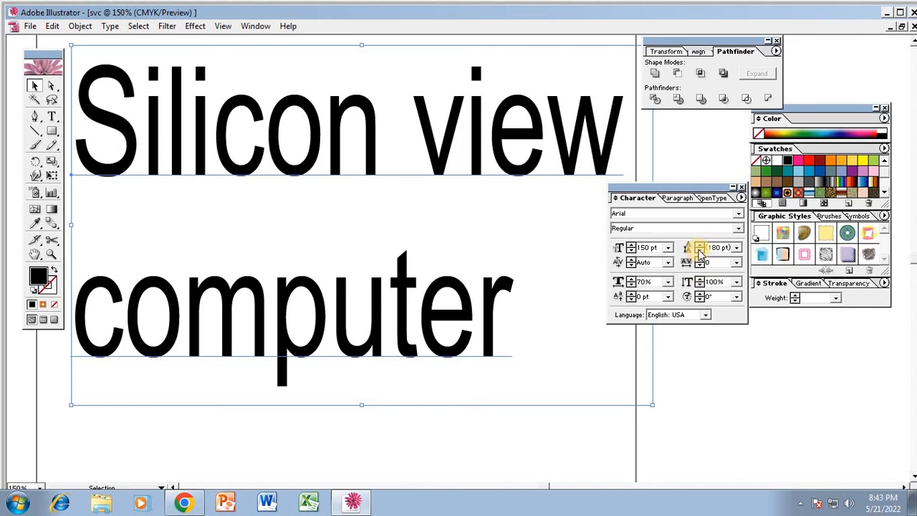
drag(699, 252, 700, 252)
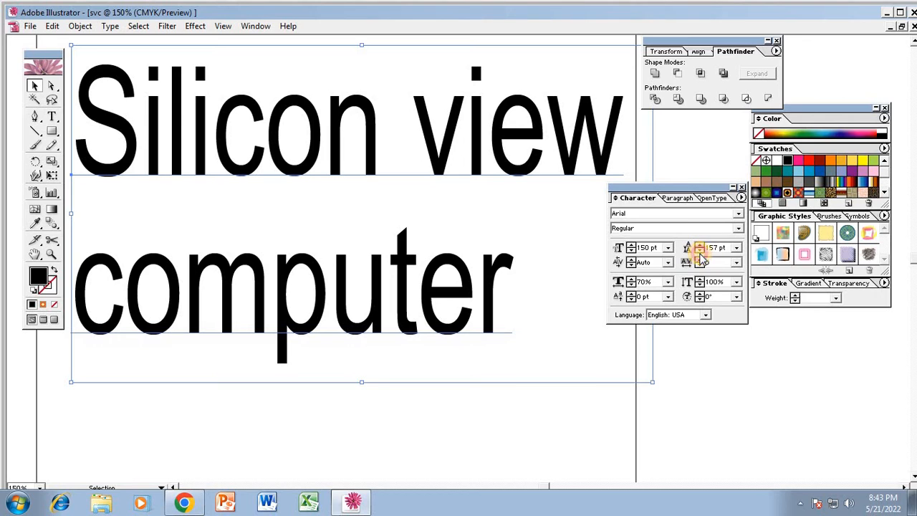
drag(700, 252, 700, 249)
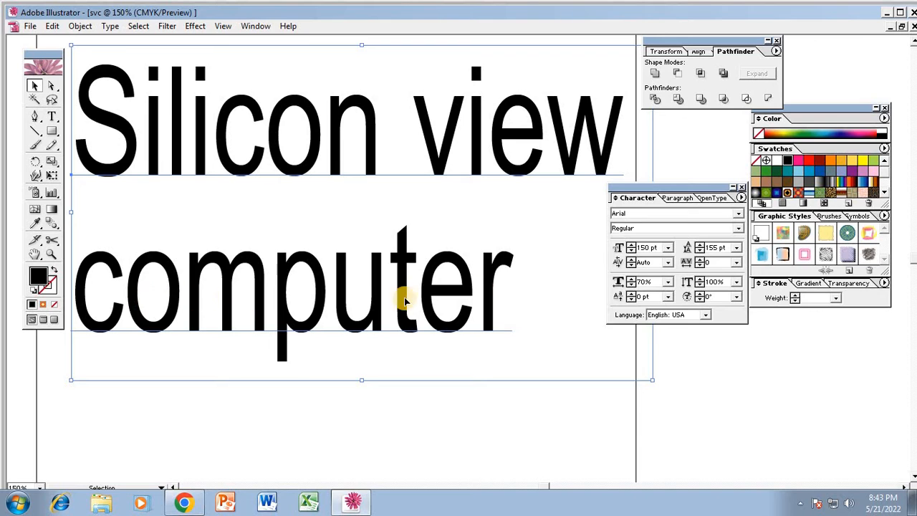
- Increase the vertical scale of the selected text to 107%
click(700, 280)
click(700, 280)
click(700, 280)
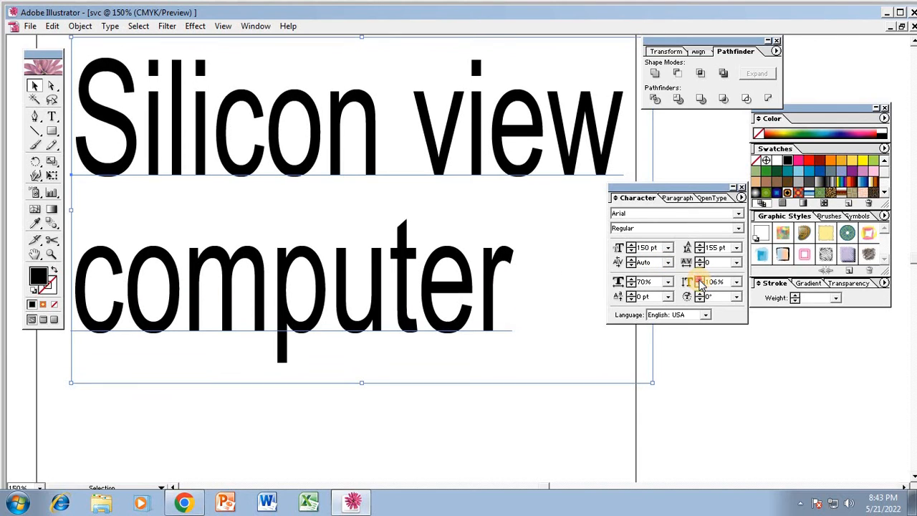
click(700, 280)
- Set the tracking of the selected text to 5
click(701, 259)
click(701, 259)
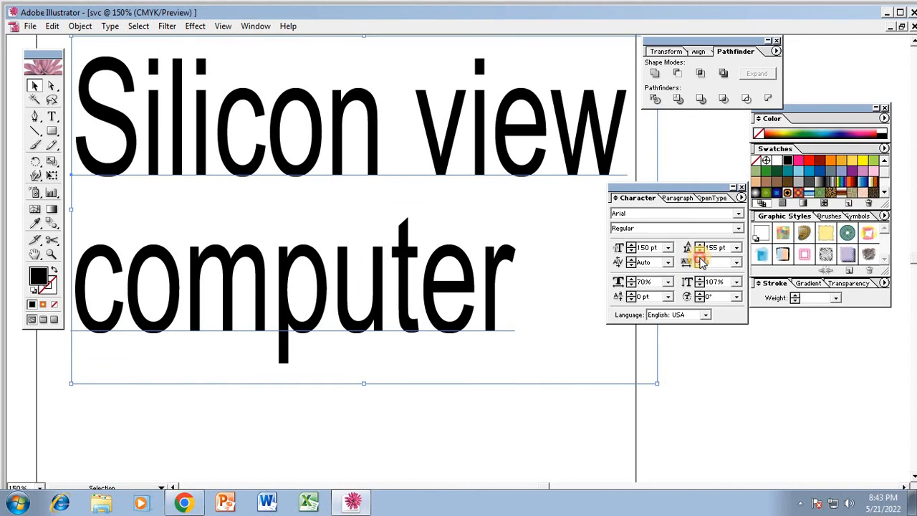
click(701, 259)
click(700, 259)
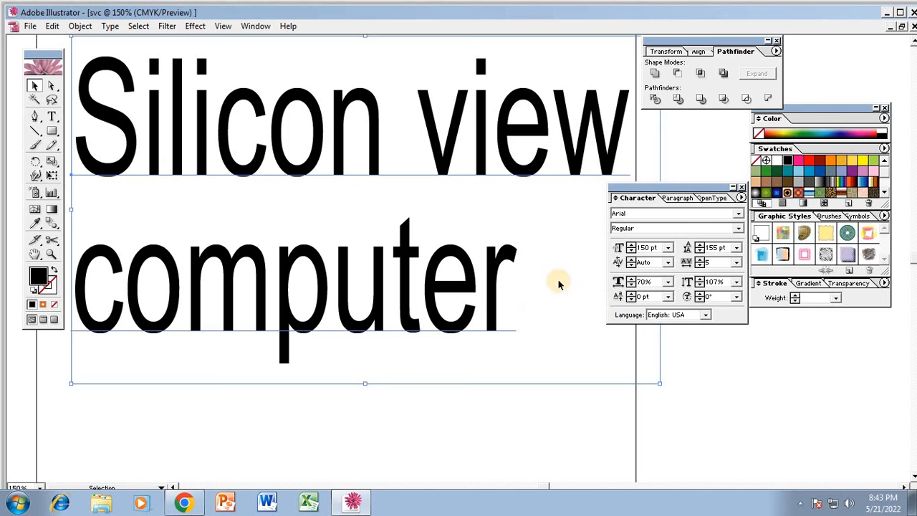
- Increase the vertical scale of the selected text to 111%
click(702, 279)
click(702, 279)
click(702, 279)
click(702, 279)
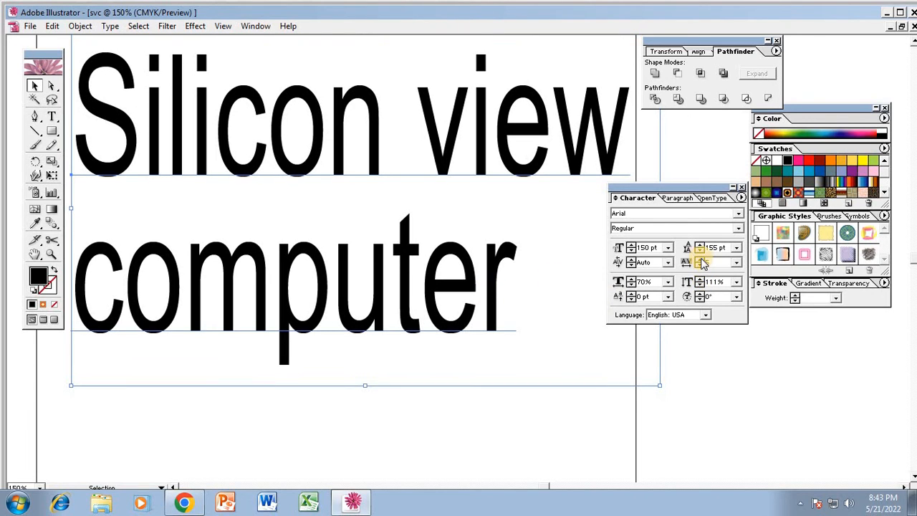
- Widen the tracking of the selected text to 29
click(700, 260)
click(701, 261)
click(702, 260)
click(701, 261)
click(702, 261)
click(702, 260)
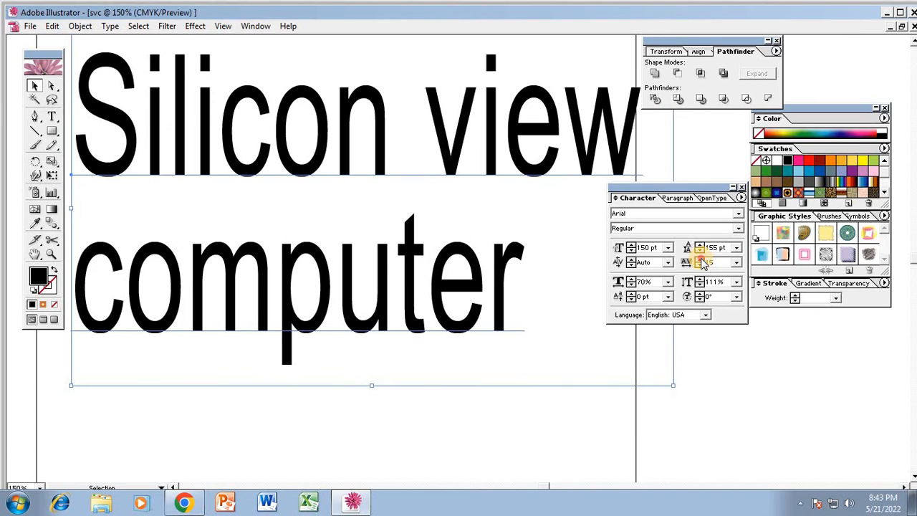
click(702, 261)
click(701, 261)
click(702, 261)
click(702, 260)
click(702, 261)
click(702, 261)
click(702, 261)
click(702, 261)
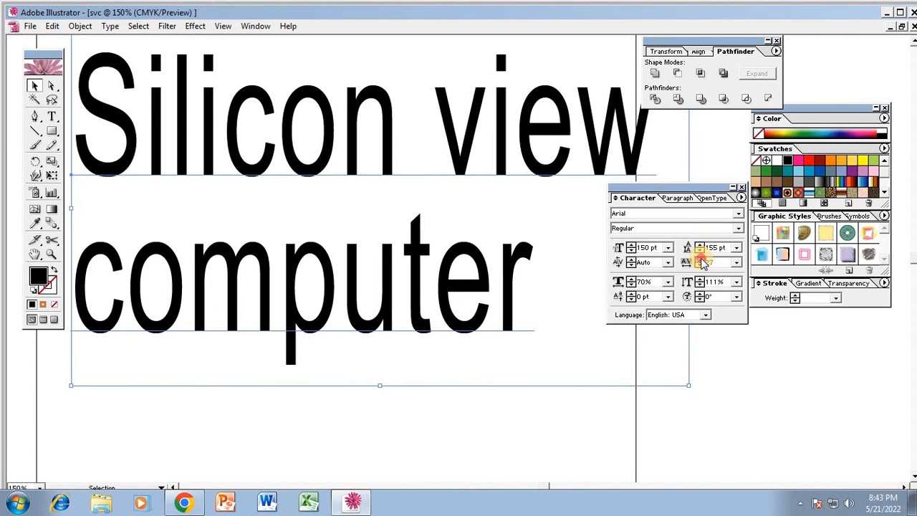
click(703, 261)
click(702, 261)
click(702, 261)
click(649, 248)
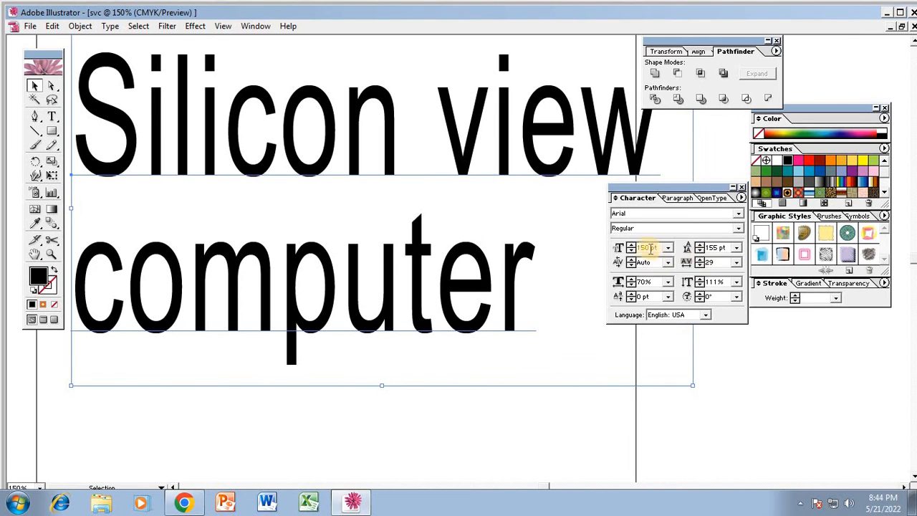
- Tighten the tracking of the selected text to 20
click(700, 264)
click(700, 264)
click(701, 264)
click(700, 264)
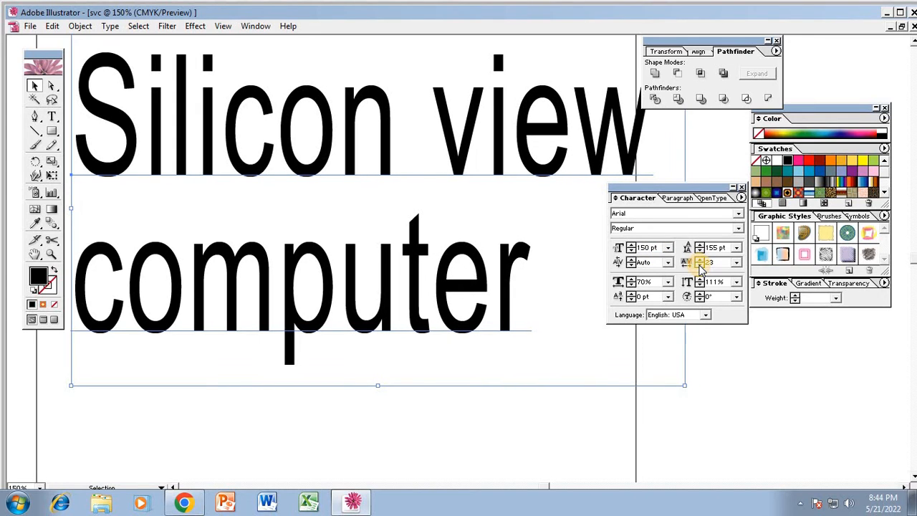
click(701, 265)
click(701, 265)
click(701, 265)
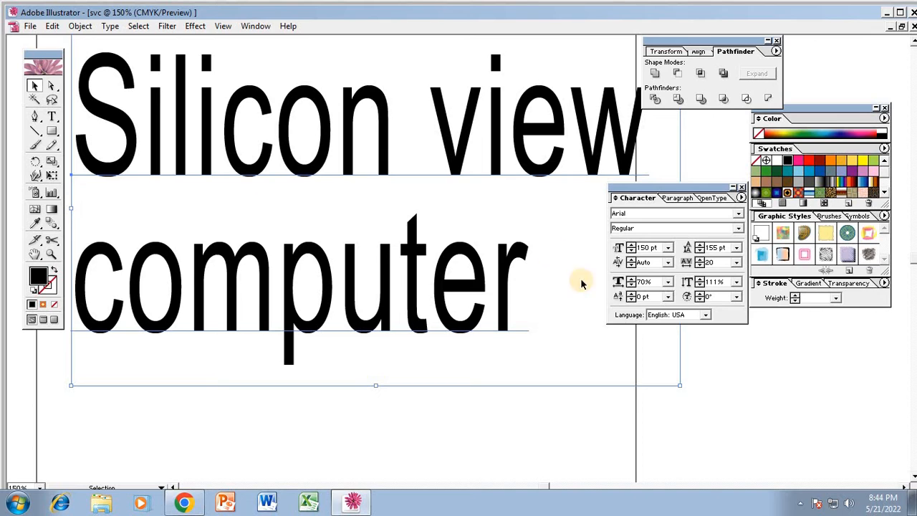
- Stretch the selected text taller by raising its vertical scale to 138%
click(702, 280)
click(701, 280)
click(701, 279)
click(702, 279)
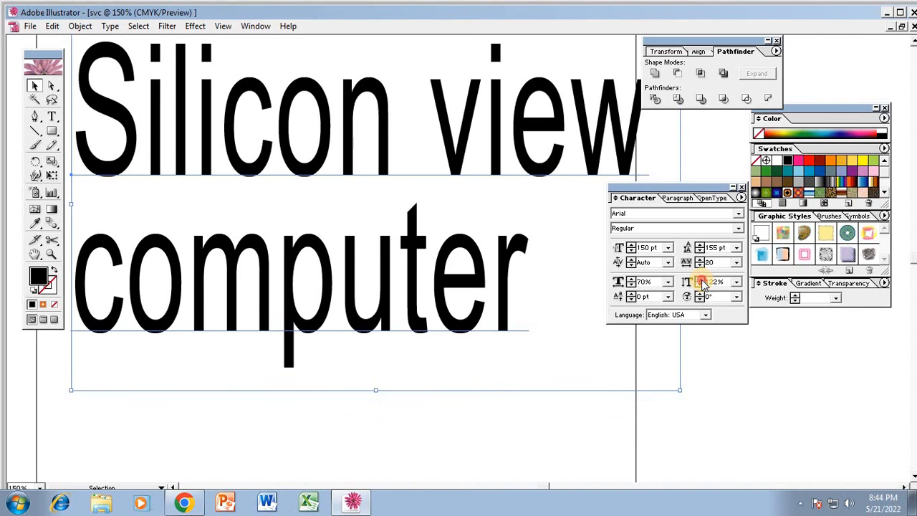
click(701, 279)
click(701, 279)
click(701, 279)
click(701, 279)
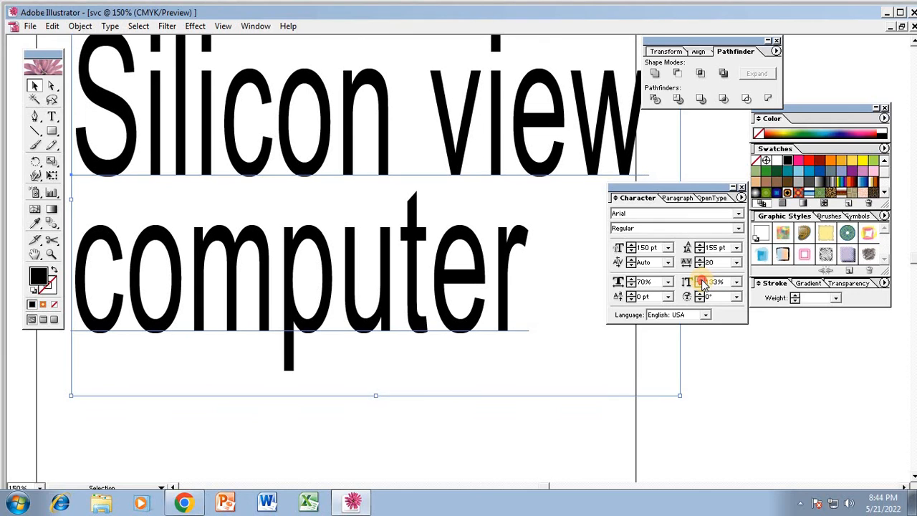
click(702, 279)
click(701, 279)
click(701, 279)
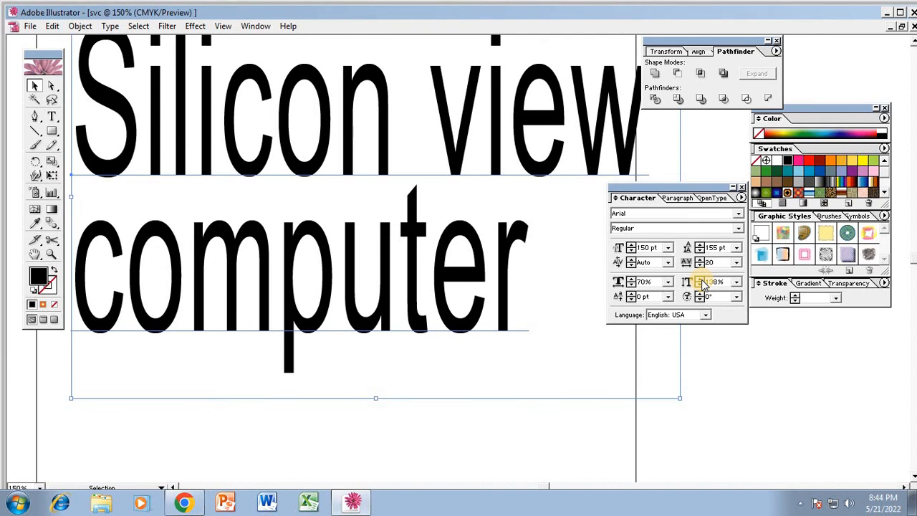
- Raise the baseline shift of the selected text to 12 pt and delete the two-line text object
click(632, 294)
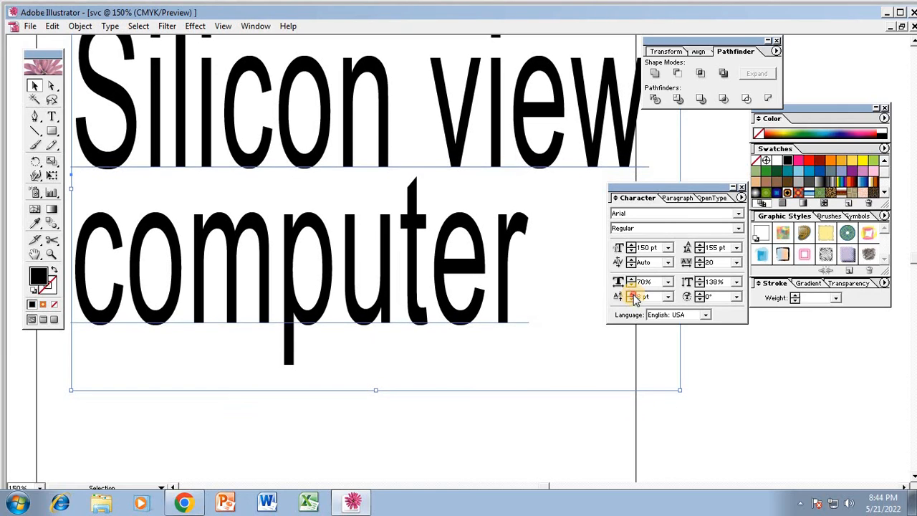
click(633, 294)
click(633, 294)
click(633, 295)
click(633, 295)
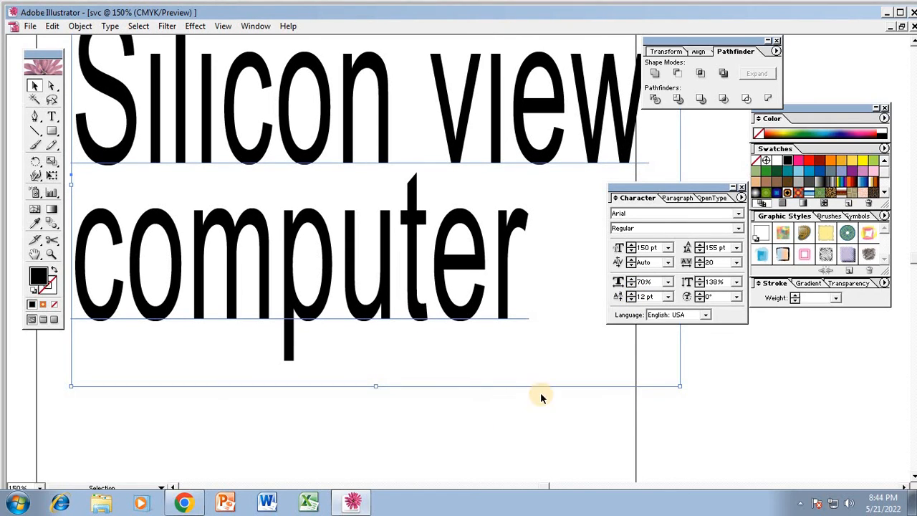
key(Delete)
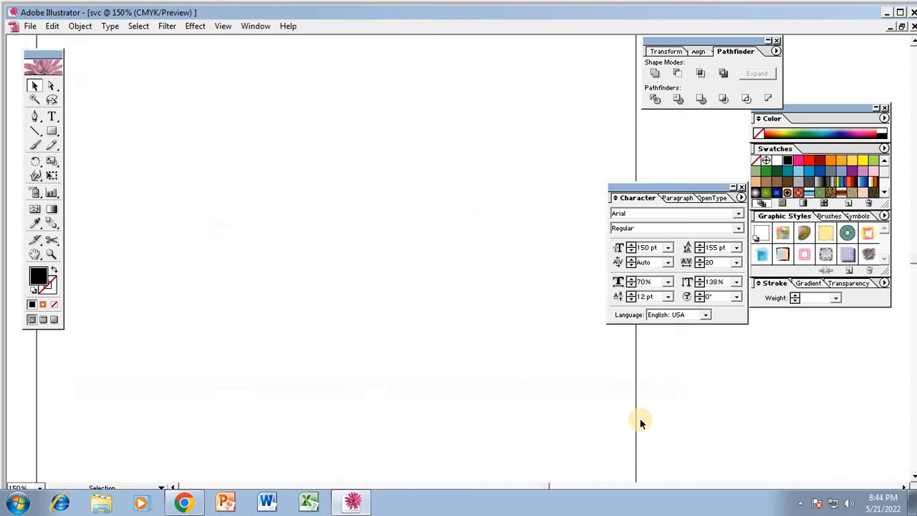
click(52, 132)
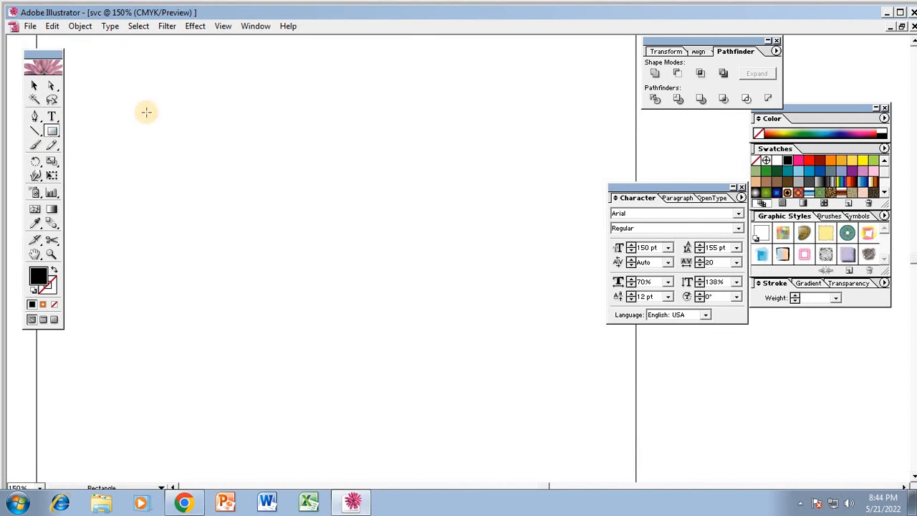
mouse_move(146, 110)
mouse_down()
mouse_move(266, 237)
mouse_move(319, 243)
mouse_up()
drag(346, 250, 476, 318)
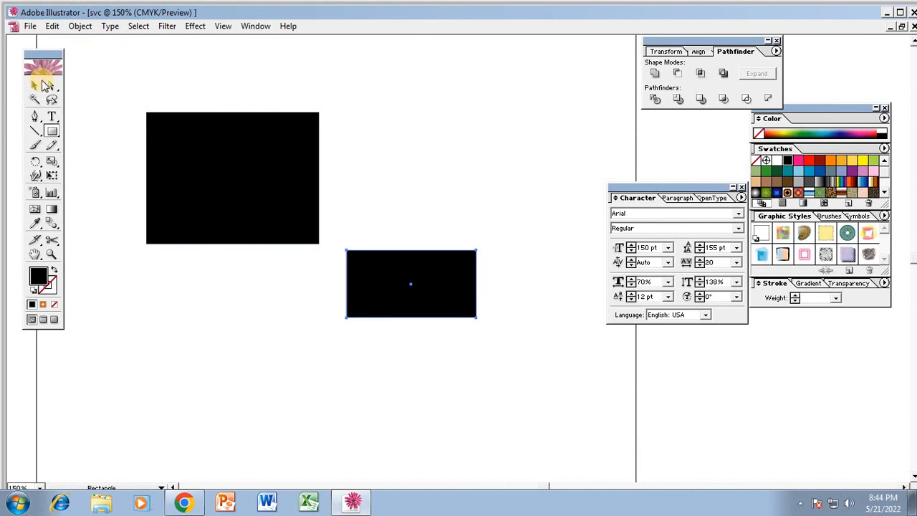
click(35, 86)
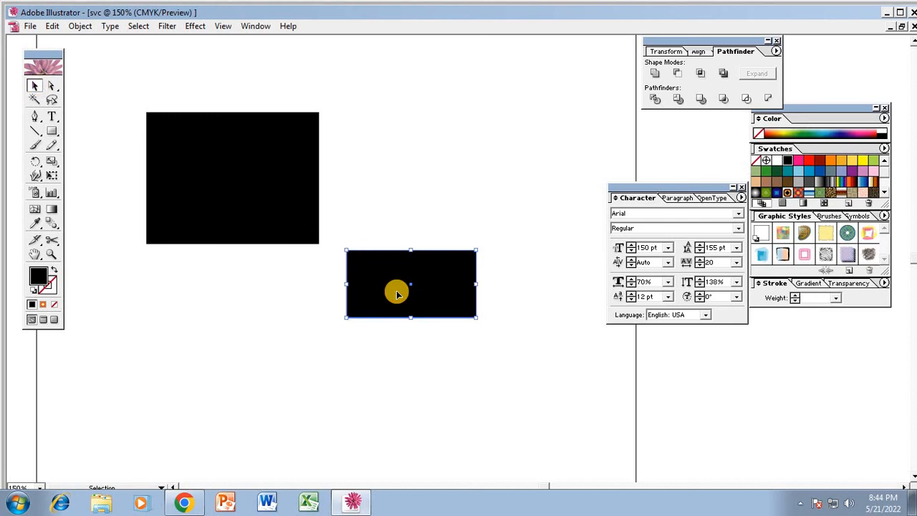
key(Delete)
click(265, 211)
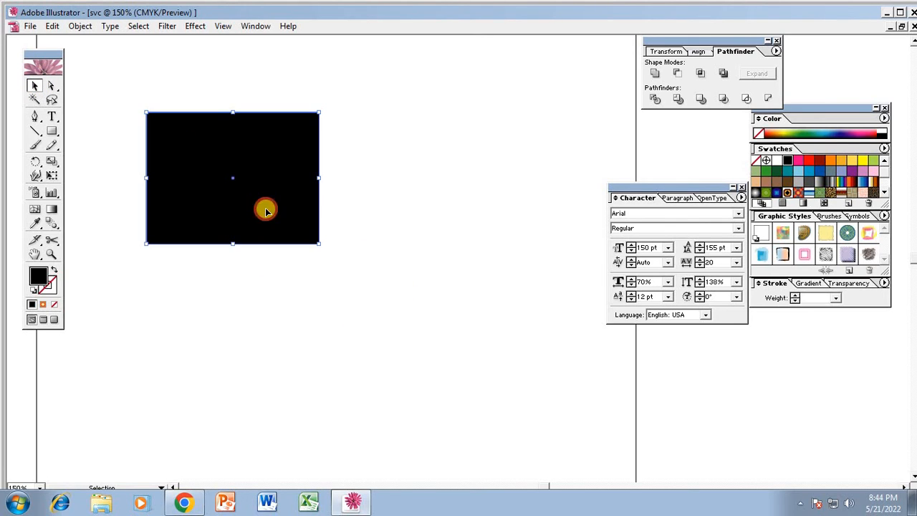
key(Delete)
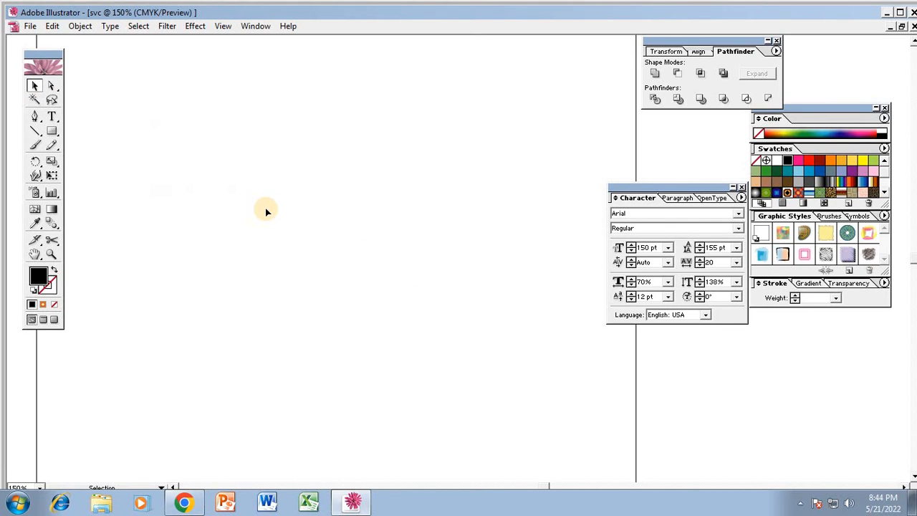
- Draw a wide area-type frame across the page and fill it with two lines of filler text, "jkkjlkjlkjl lkjlkjl kjlkjlkjljl kjkljlkjlkkjhkhkhk"
click(52, 117)
drag(88, 109, 575, 342)
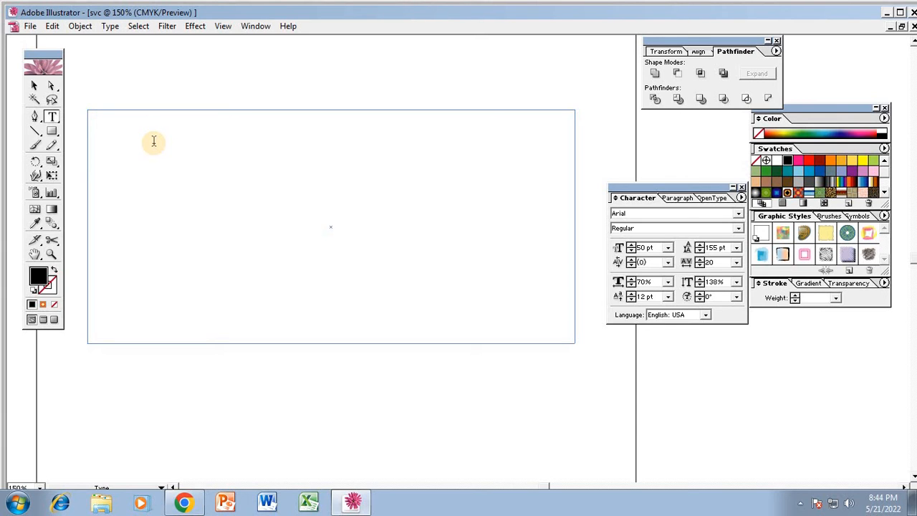
text(jkkjlkjlkj)
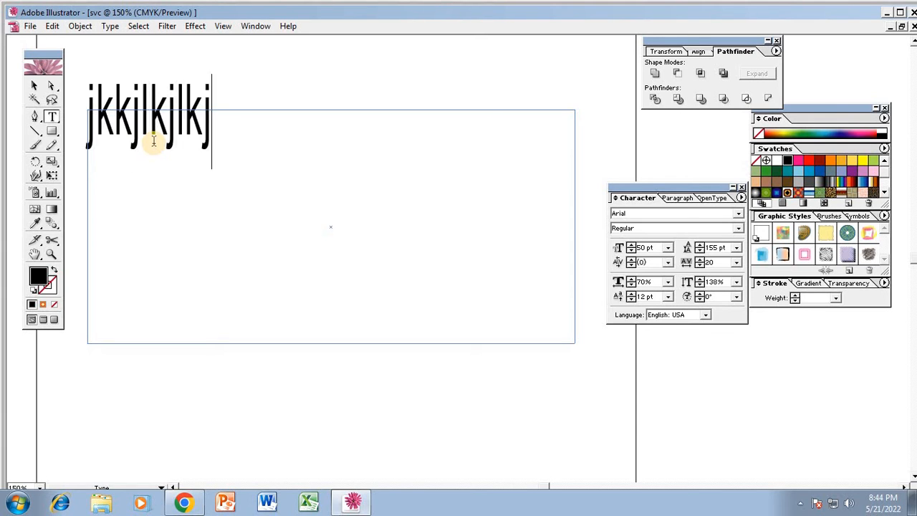
text(l lkjlkjl kjlkjlkjlj)
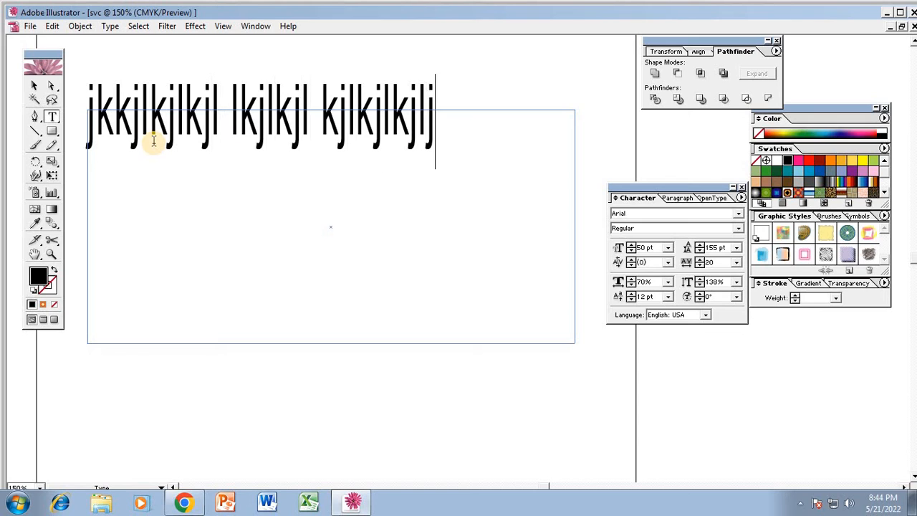
text(l kjkljlkjlk)
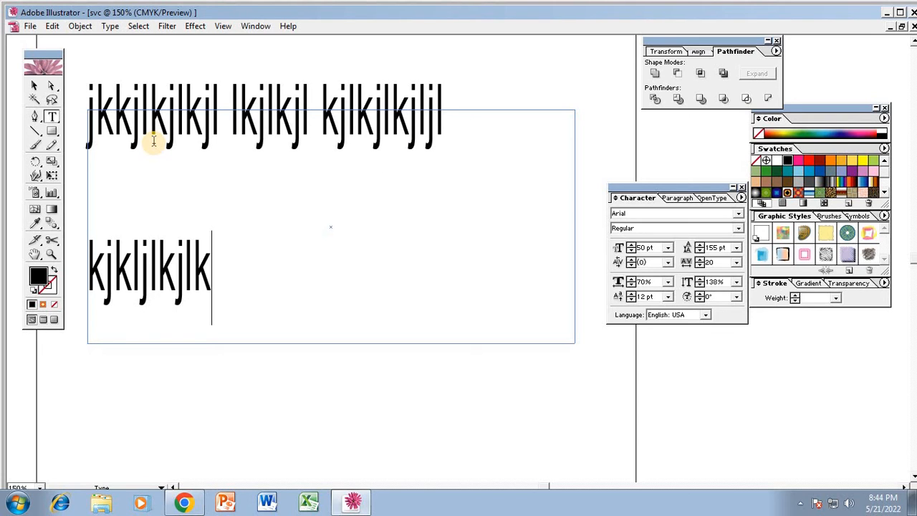
text(kjhkhkhk)
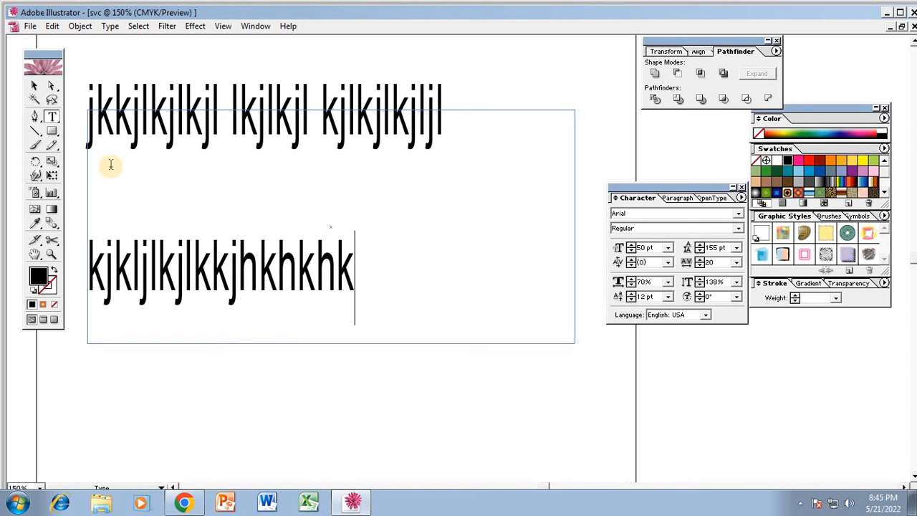
- Select the filler text frame as an object and lower its baseline shift to -21 pt
click(33, 88)
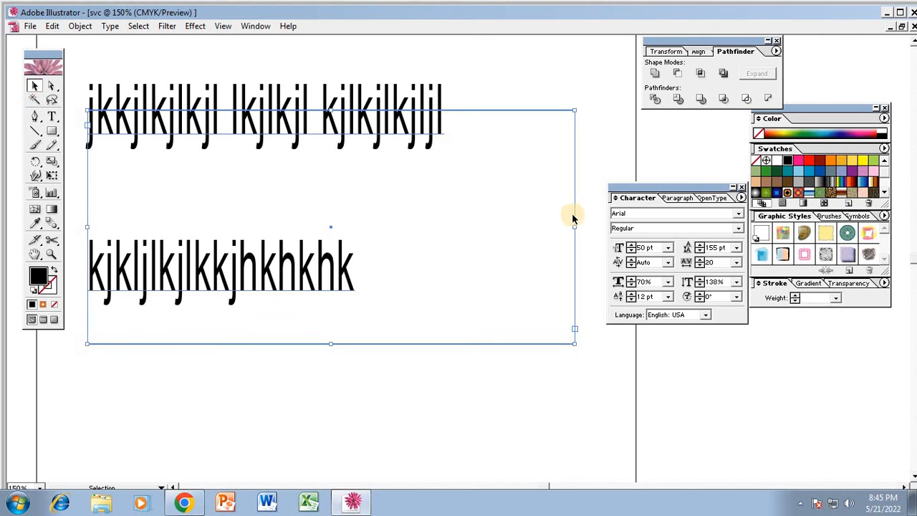
click(634, 300)
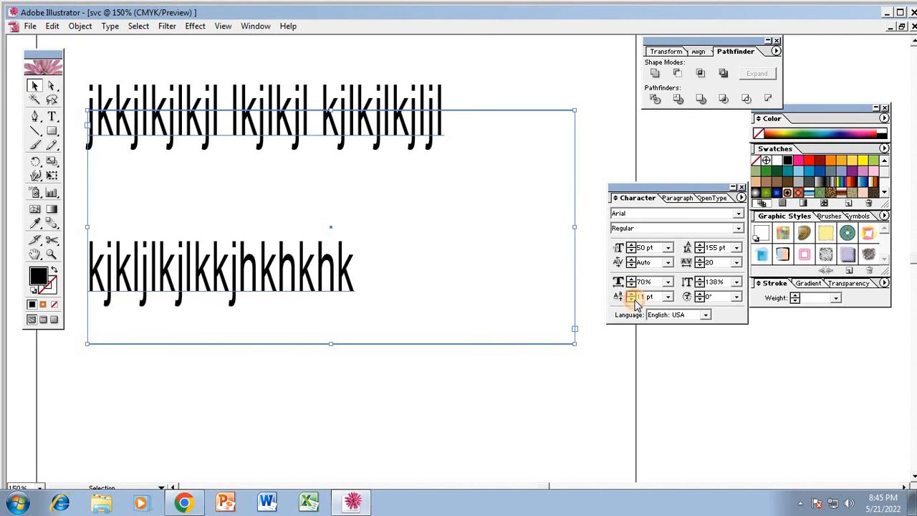
click(634, 300)
click(634, 300)
click(634, 300)
click(634, 301)
click(634, 300)
click(634, 300)
click(634, 301)
click(634, 300)
click(634, 300)
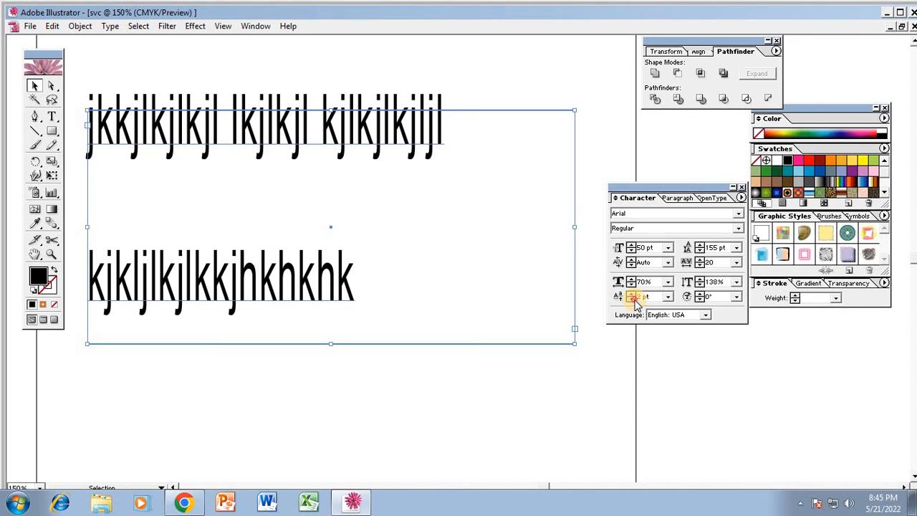
click(634, 300)
click(634, 300)
click(634, 300)
click(634, 301)
click(634, 300)
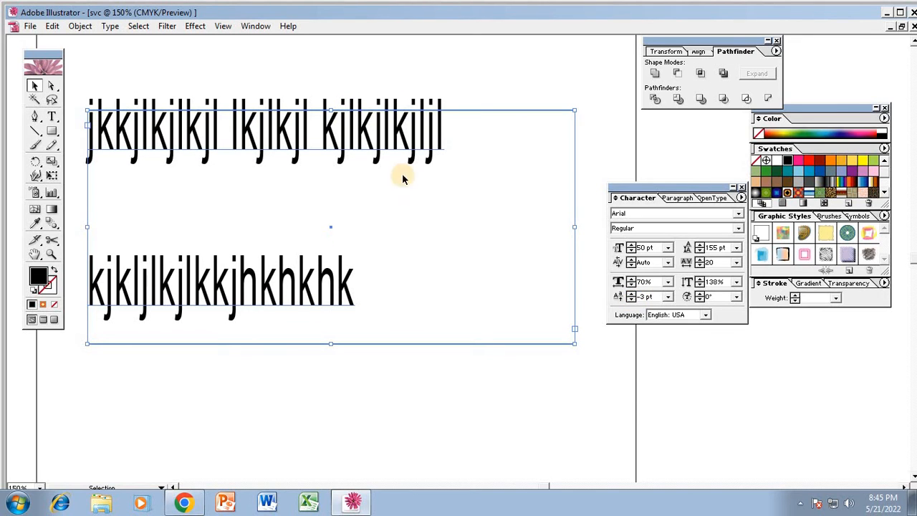
click(630, 301)
click(630, 301)
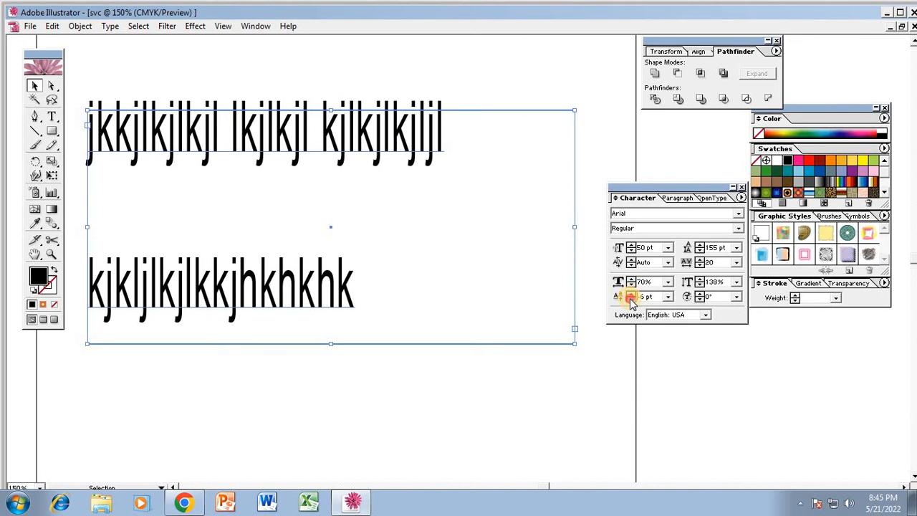
click(631, 301)
click(630, 301)
click(631, 301)
click(631, 301)
click(630, 301)
click(630, 301)
click(630, 301)
click(630, 301)
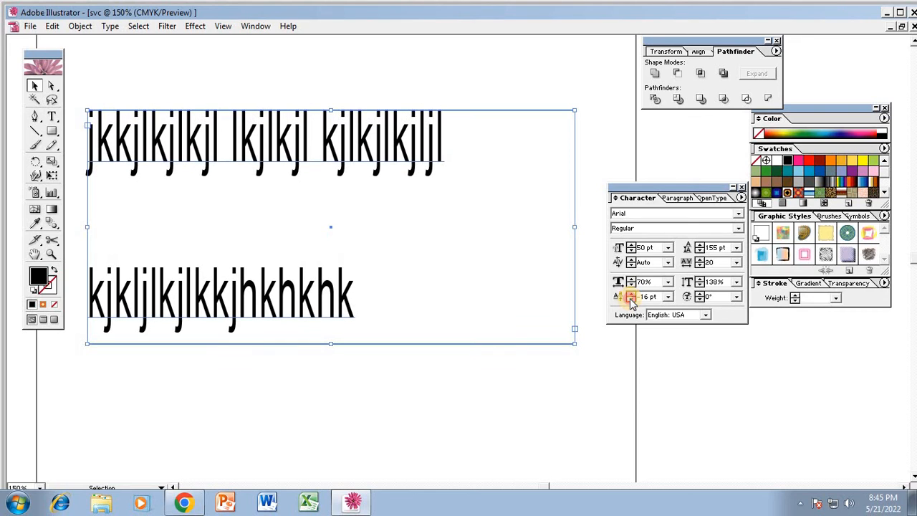
click(630, 301)
click(630, 301)
click(630, 301)
click(631, 301)
click(631, 301)
click(630, 301)
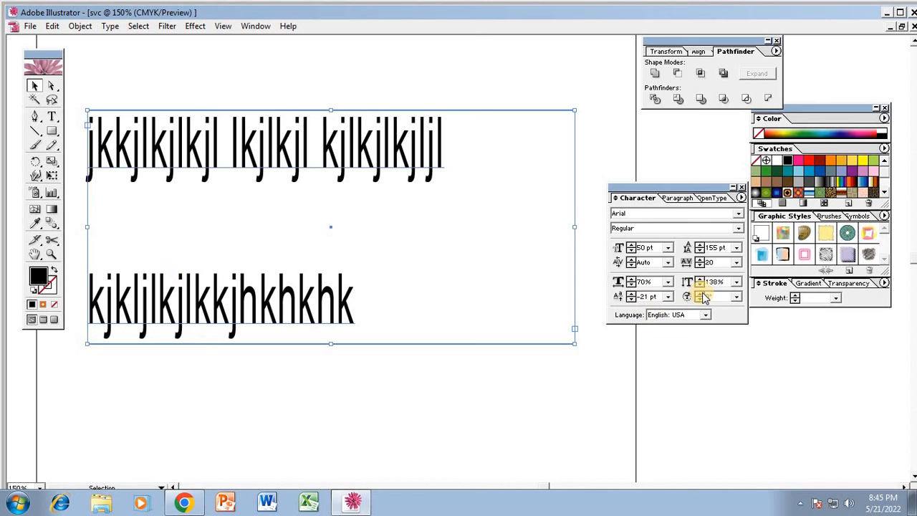
- Reduce the leading between the two lines of filler text to 123 pt
click(700, 250)
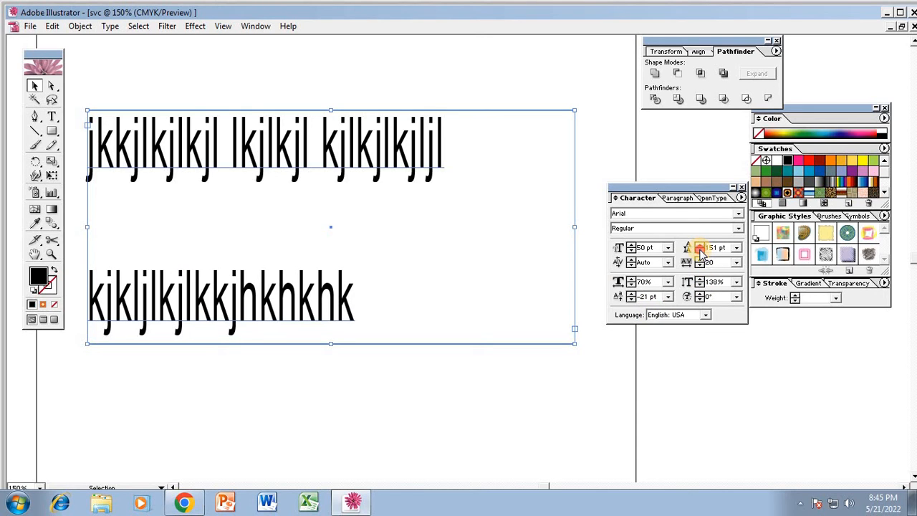
click(699, 250)
click(700, 250)
click(700, 250)
click(700, 250)
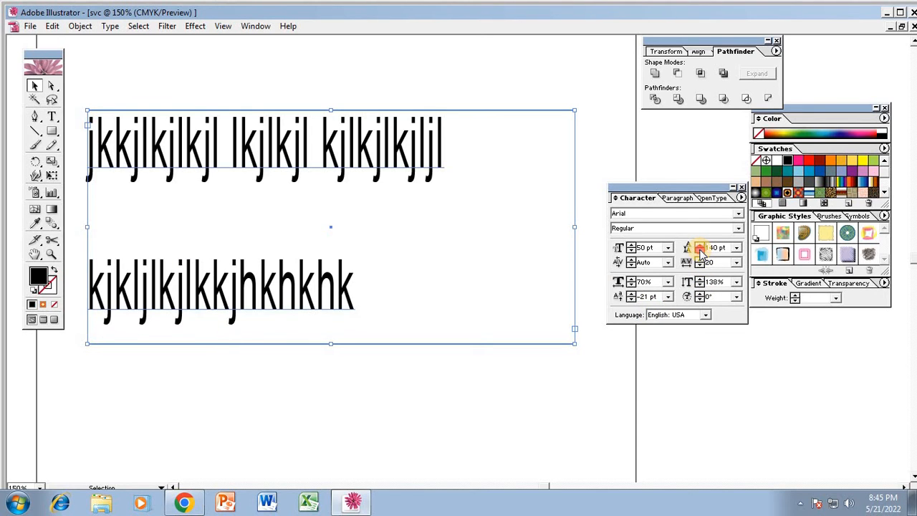
click(700, 250)
click(699, 250)
click(700, 250)
click(700, 250)
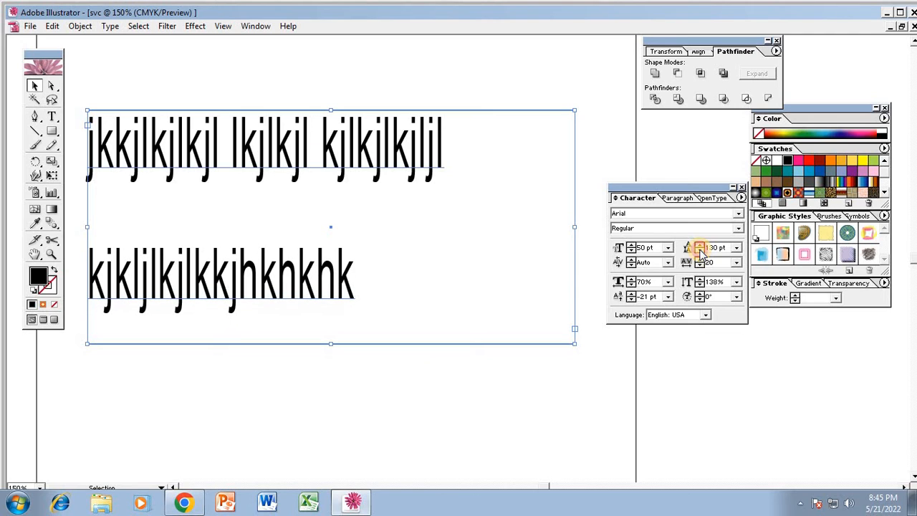
click(700, 250)
click(700, 250)
click(700, 250)
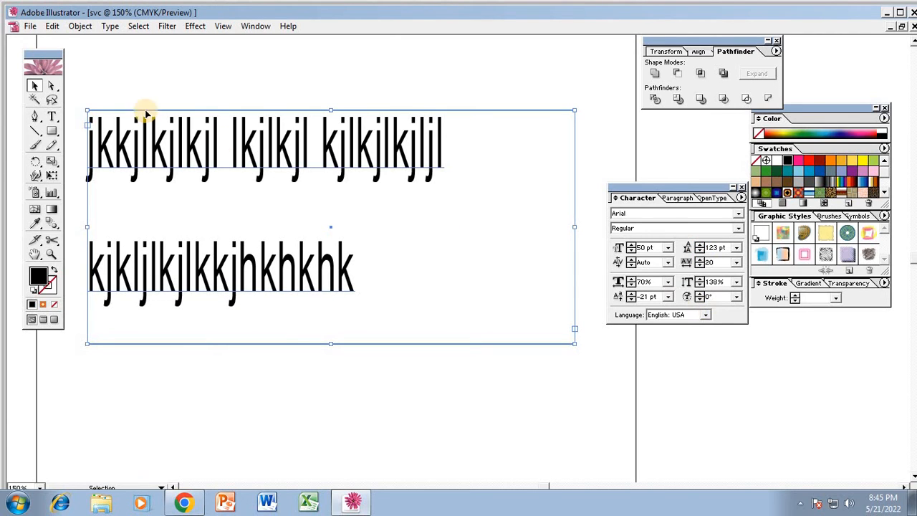
- Delete the filler text frame from the page
click(134, 85)
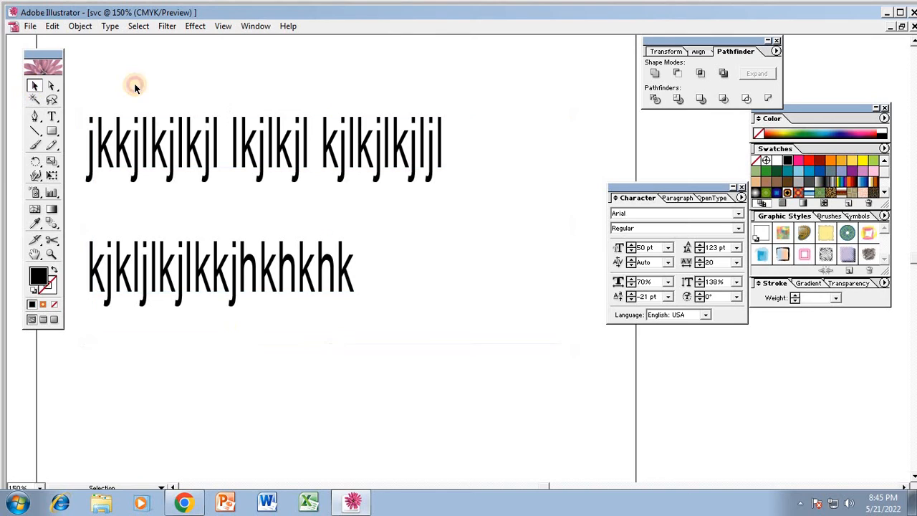
drag(135, 83, 282, 382)
key(Delete)
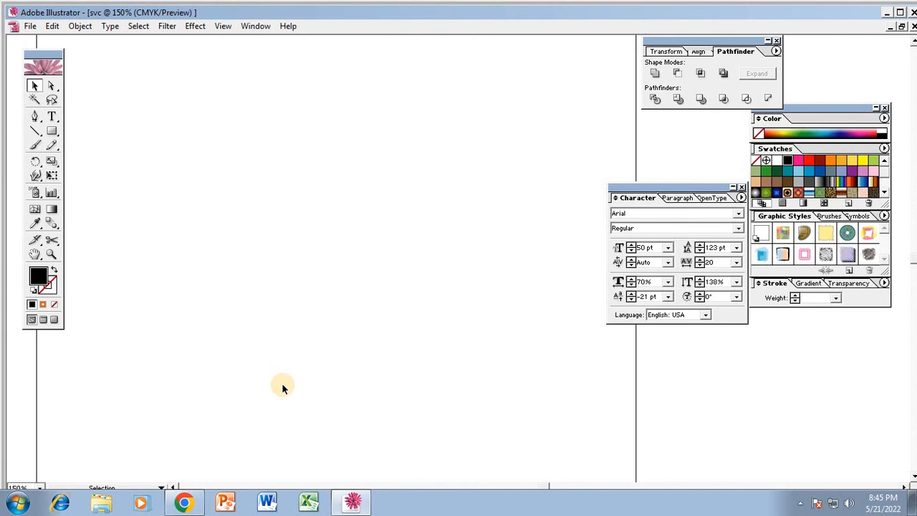
- Place a point-type line reading "silicon" in the upper part of the page
click(53, 117)
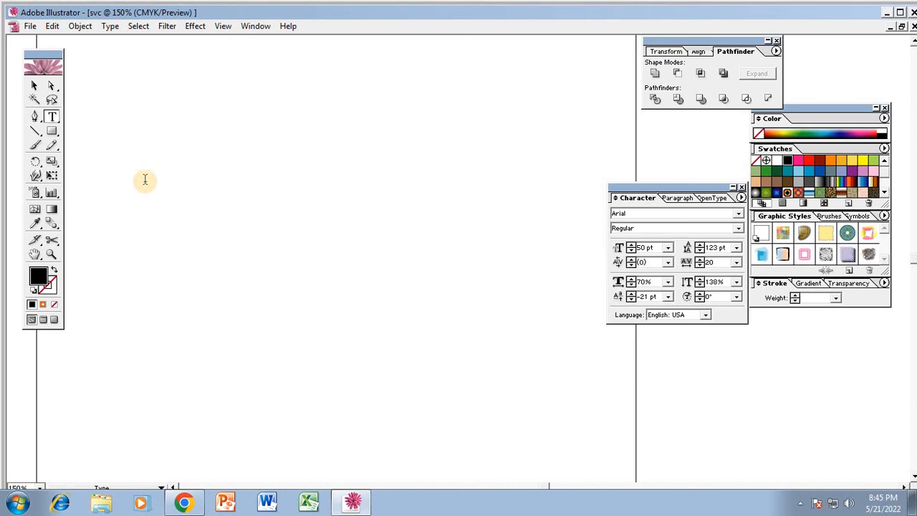
text(S)
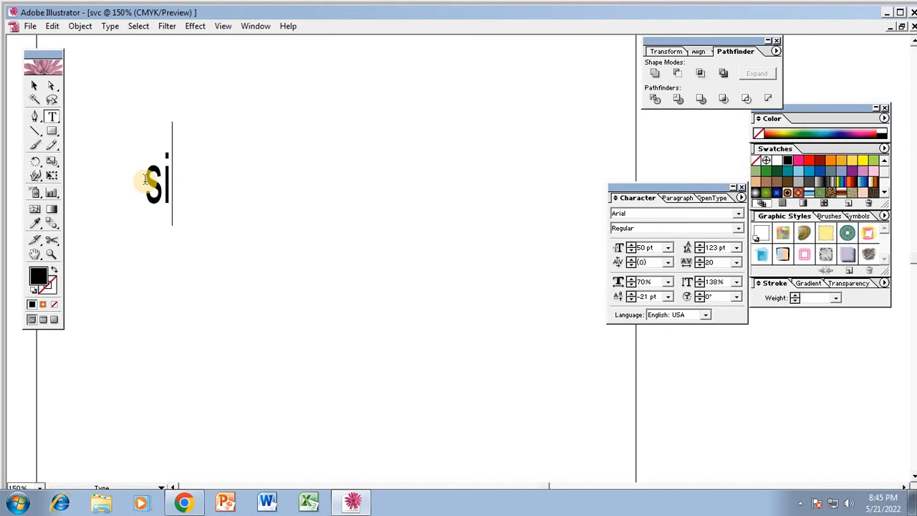
text(il)
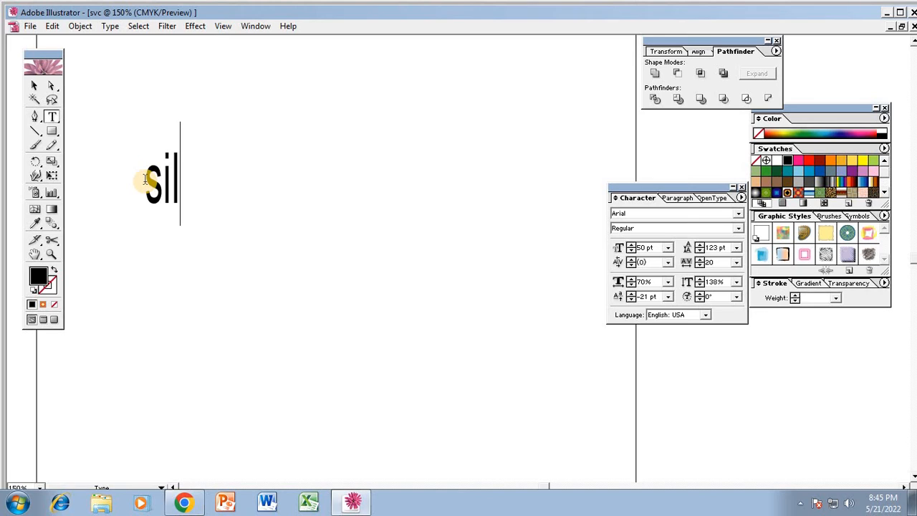
text(ico)
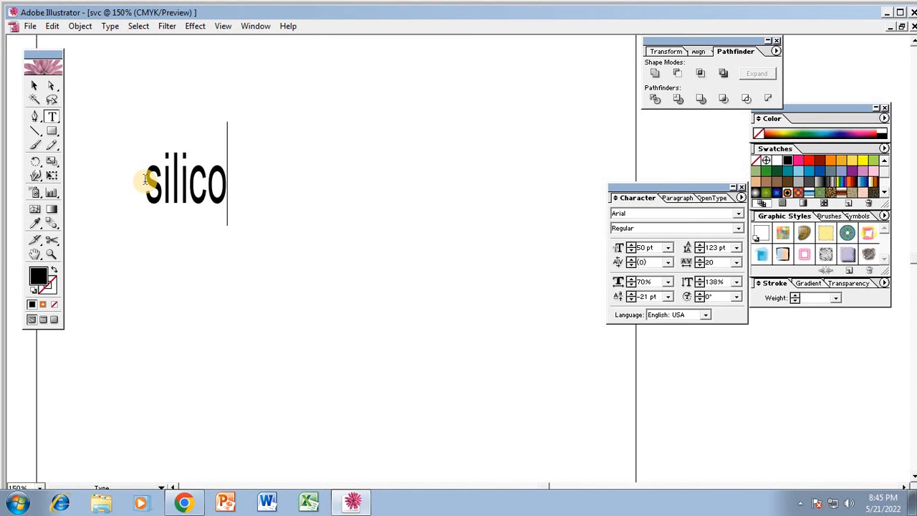
text(n)
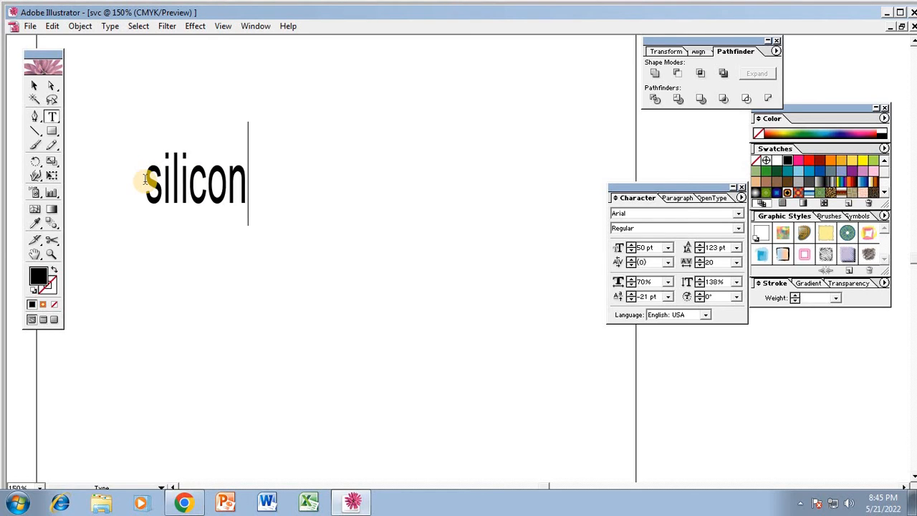
- Set the character rotation of the "silicon" text to 49° and delete the text object
click(34, 86)
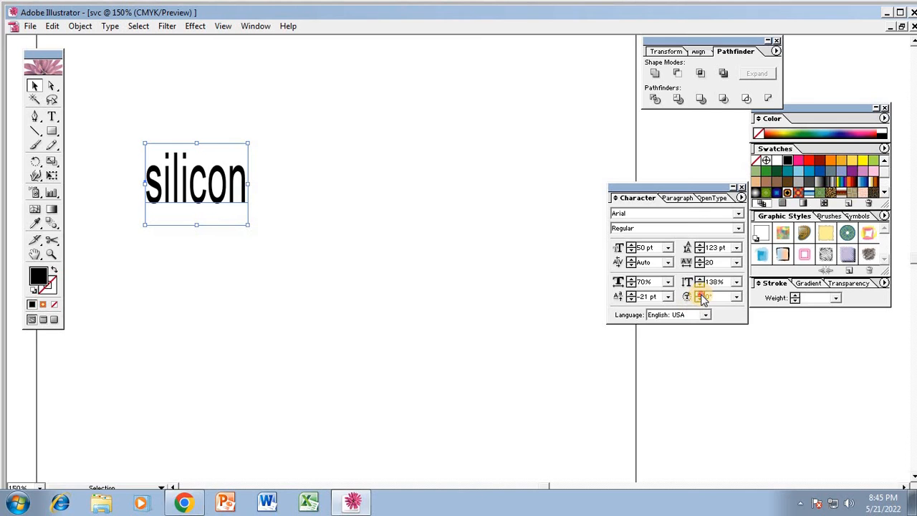
drag(702, 299, 702, 301)
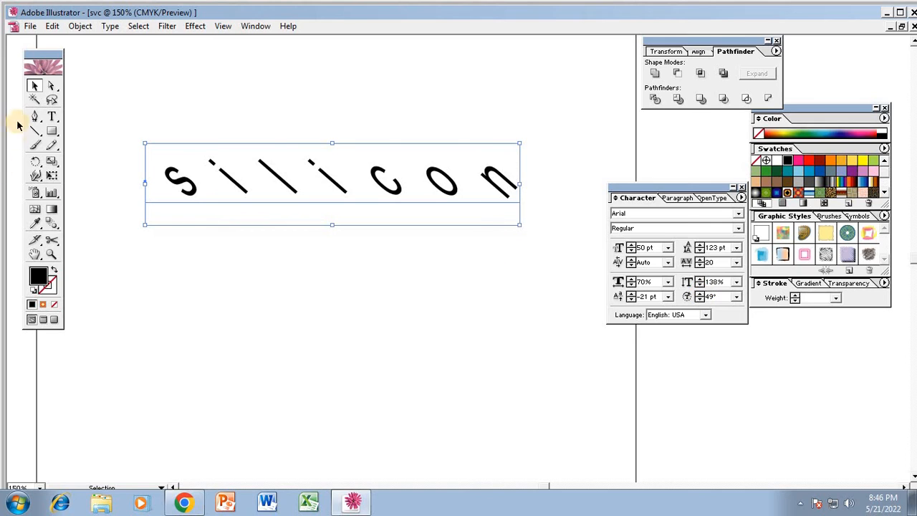
drag(136, 85, 507, 302)
key(Delete)
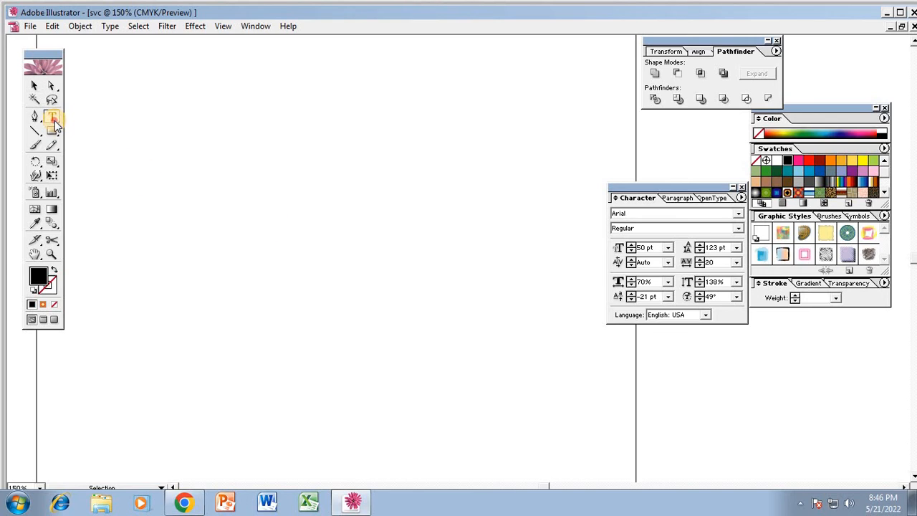
mouse_move(54, 123)
mouse_down()
mouse_move(140, 121)
mouse_move(51, 121)
mouse_up()
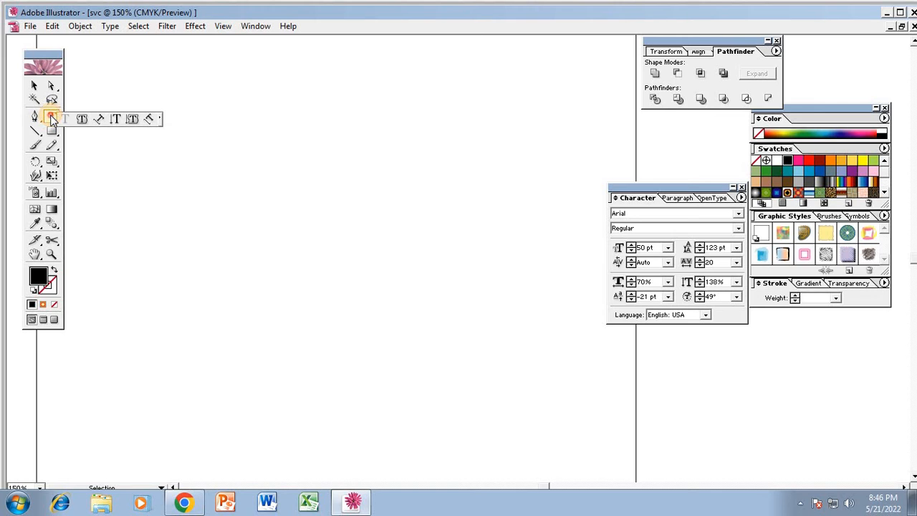
click(52, 119)
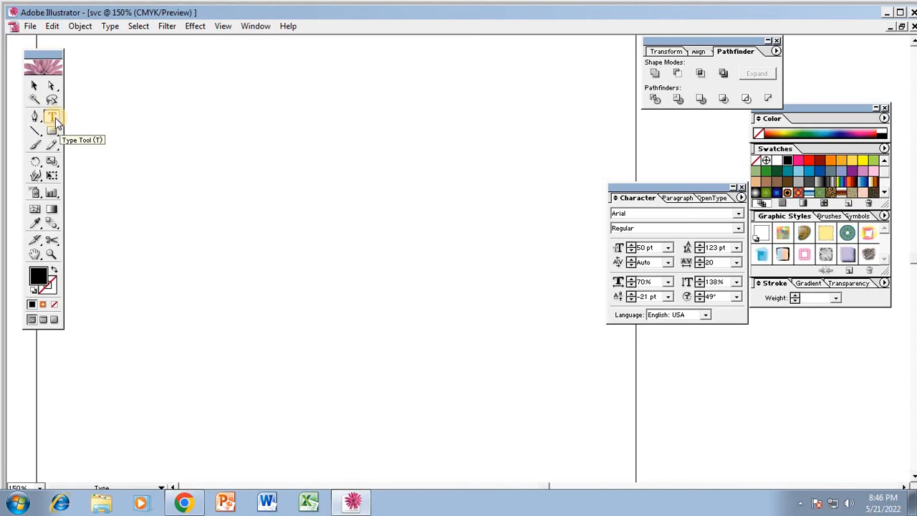
click(55, 120)
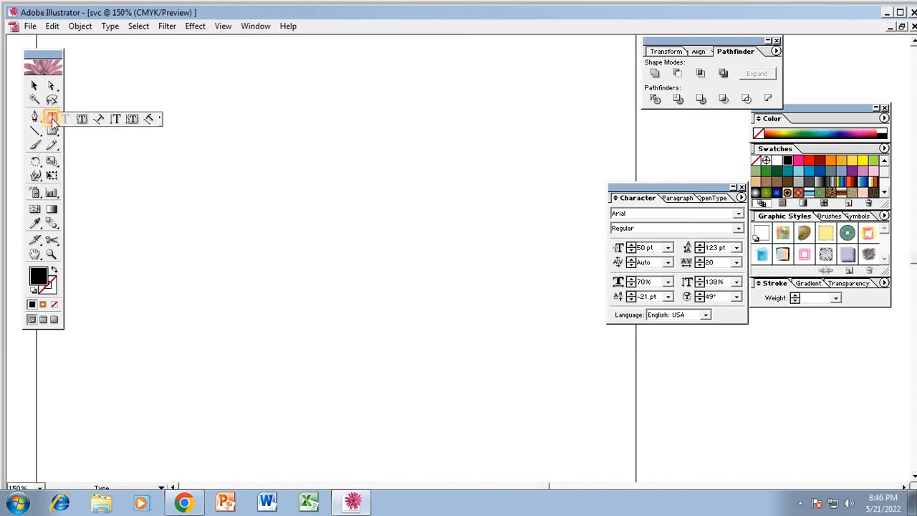
click(53, 119)
- Draw a large rectangle across the middle of the page and swap its fill and stroke, leaving a black outline without fill
click(54, 134)
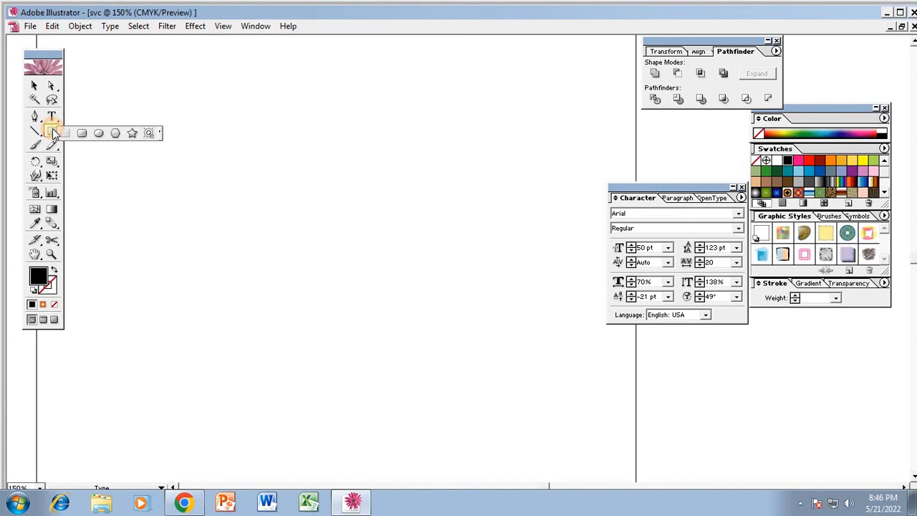
drag(119, 93, 547, 436)
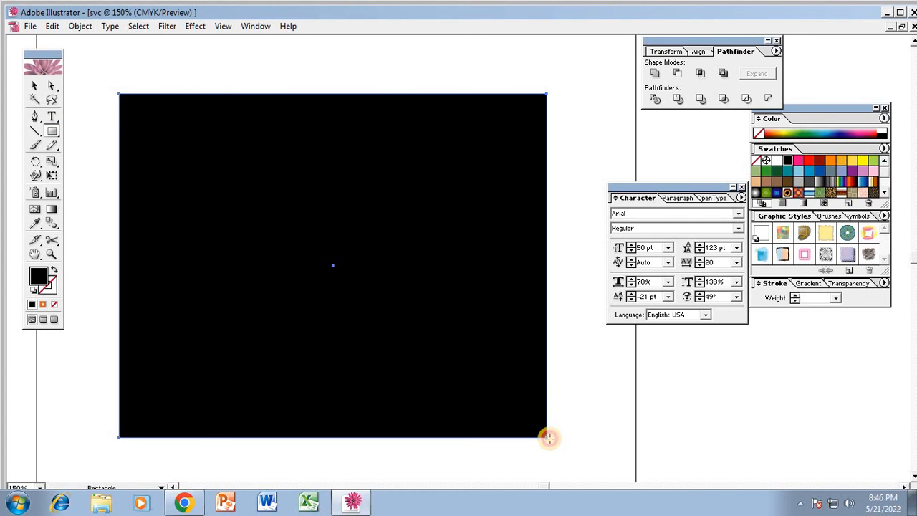
click(54, 272)
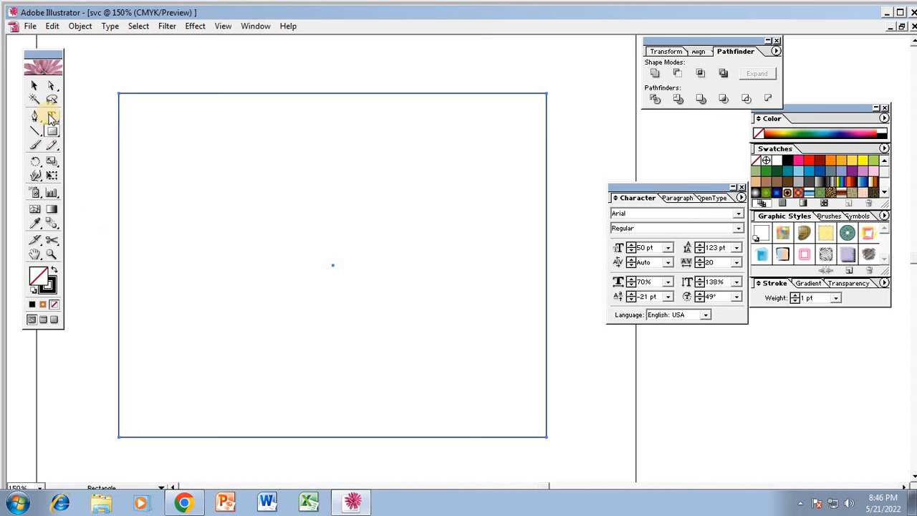
- Turn the rectangle into an area-type frame with the Area Type tool and enter the text "dg"
drag(51, 119, 84, 121)
click(120, 98)
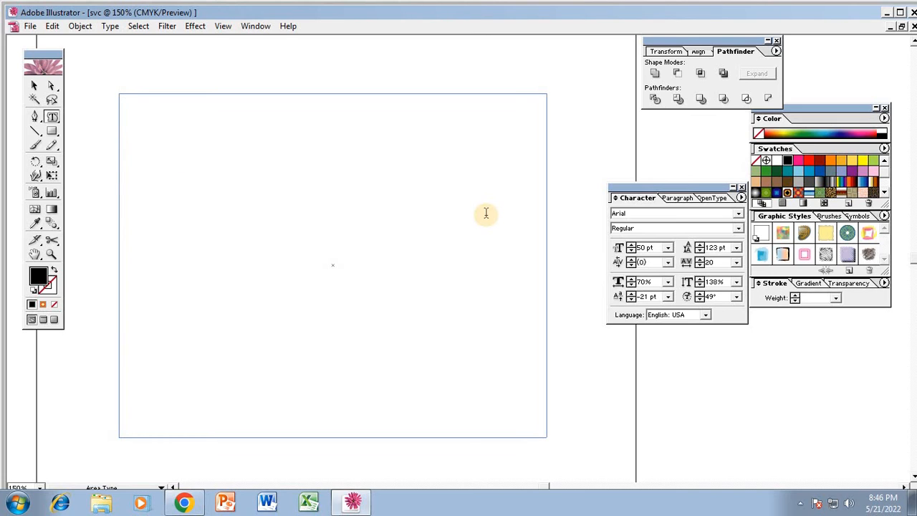
text(dg)
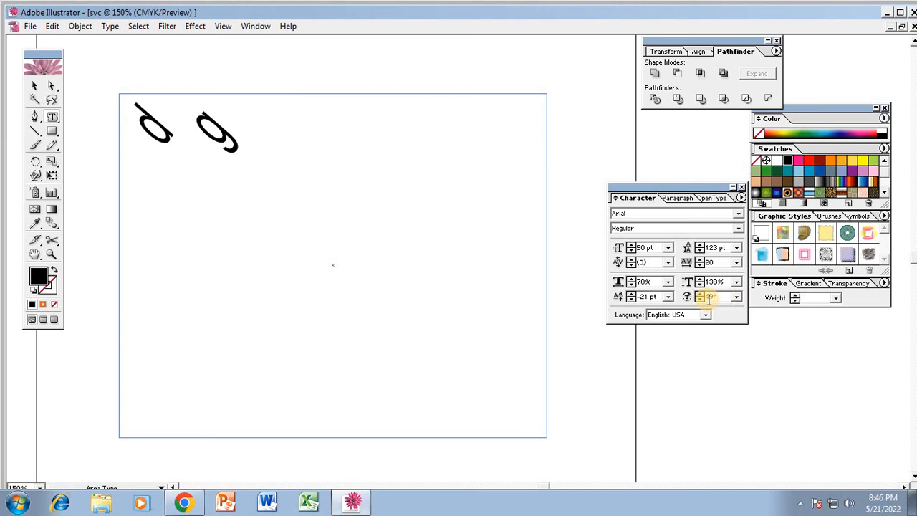
- Set the character rotation of the "dg" text to 0°
key(ctrl+a)
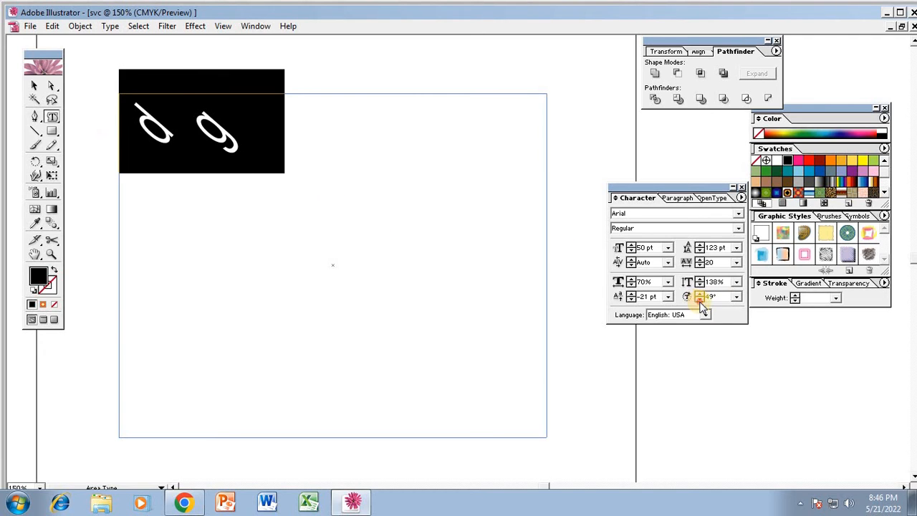
click(699, 300)
click(737, 299)
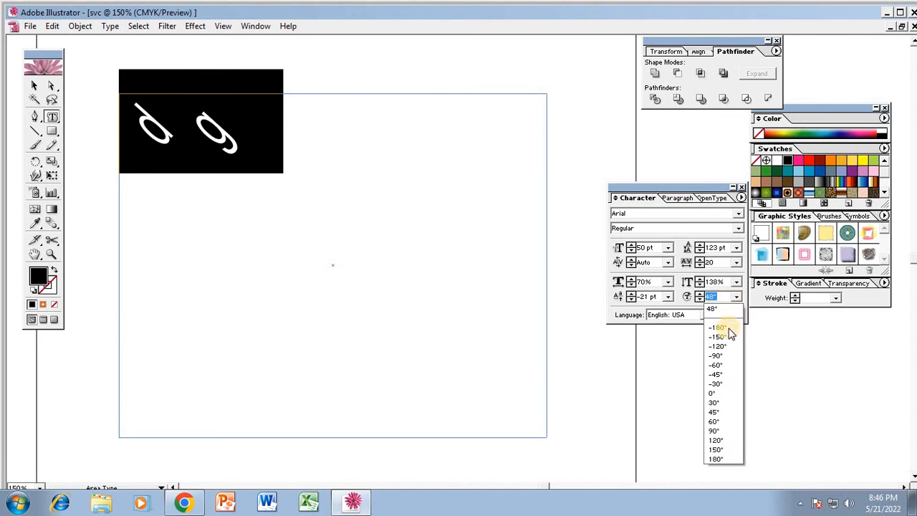
click(721, 394)
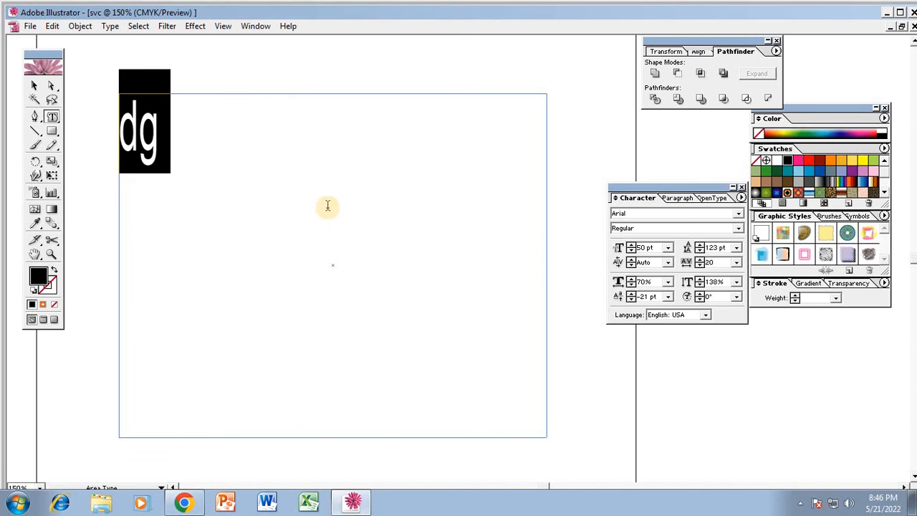
- Replace "dg" in the area-type frame with "Bangladesh is my land of rivers and calal"
click(178, 152)
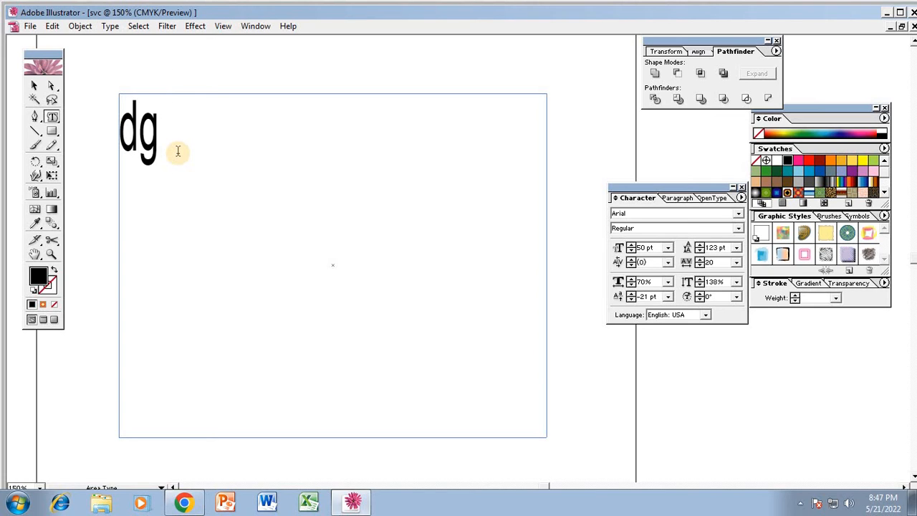
key(BackSpace)
key(BackSpace)
text(B)
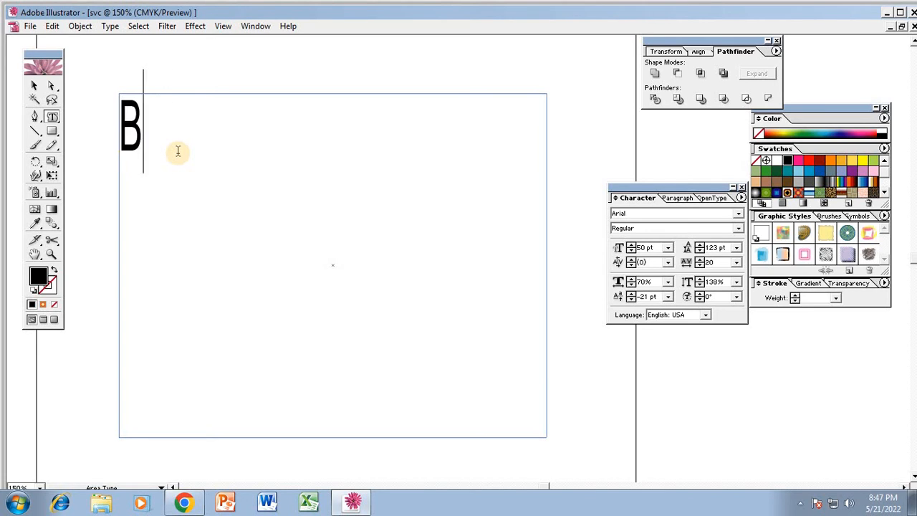
text(angladesh ismy lan)
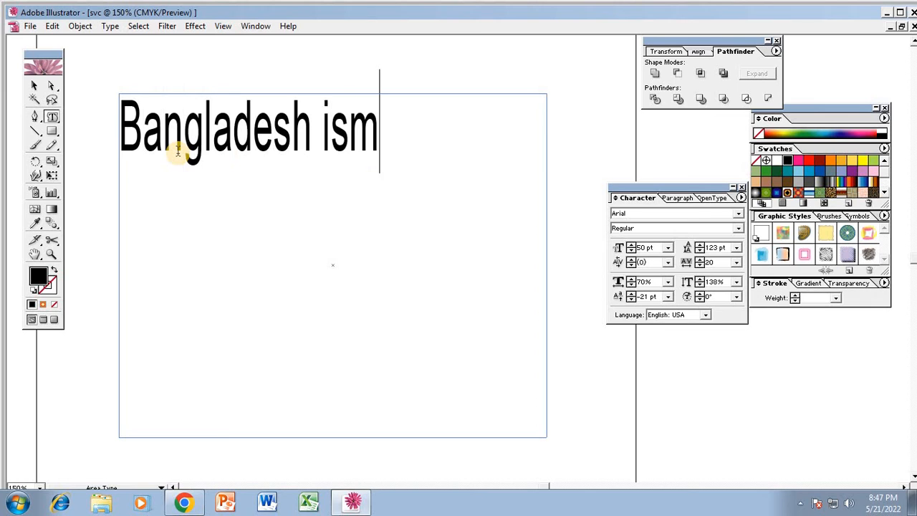
key(BackSpace)
key(BackSpace)
key(BackSpace)
key(BackSpace)
key(BackSpace)
key(BackSpace)
text(my )
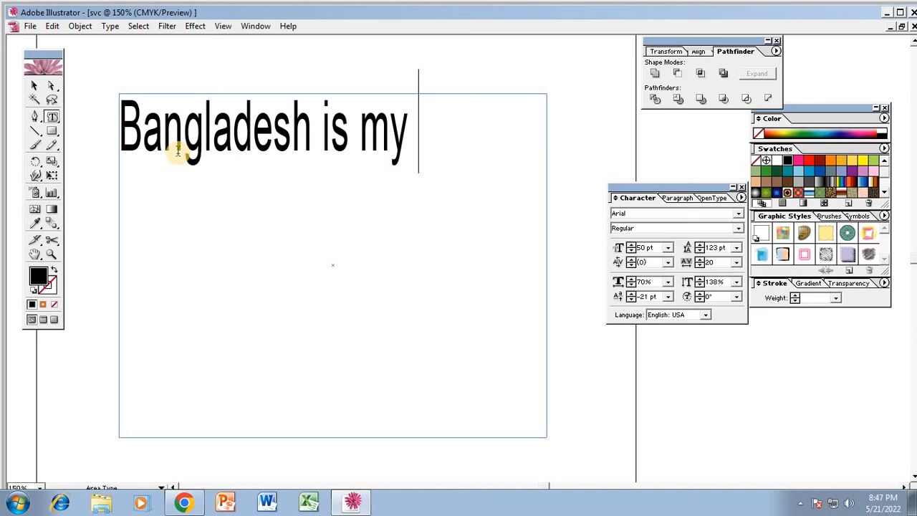
text(land of )
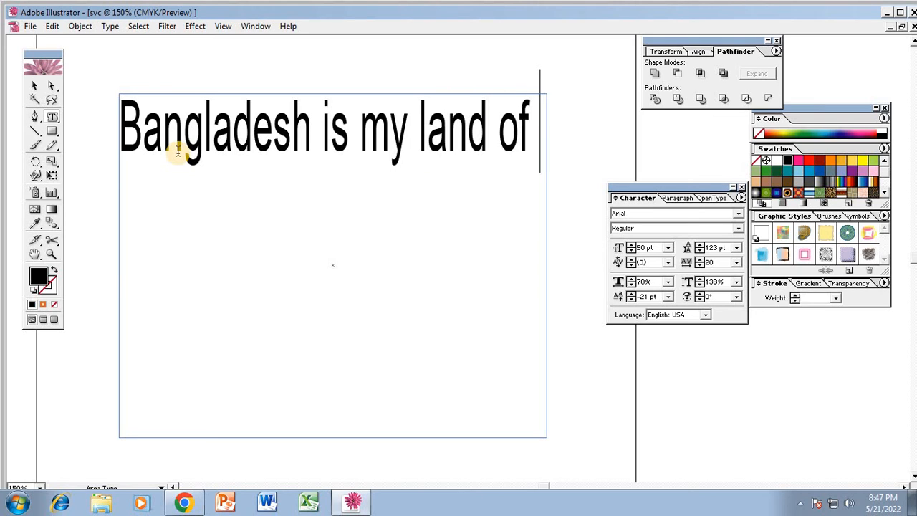
text(rivers)
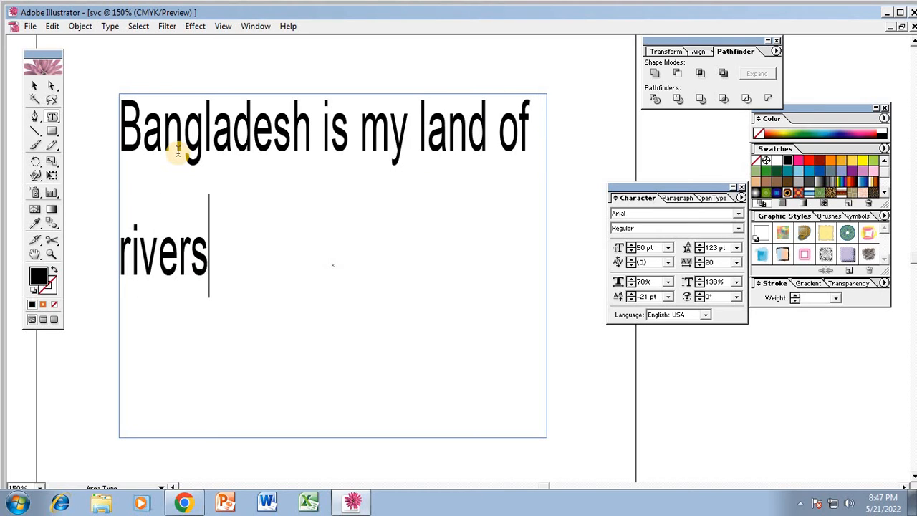
text( and cal)
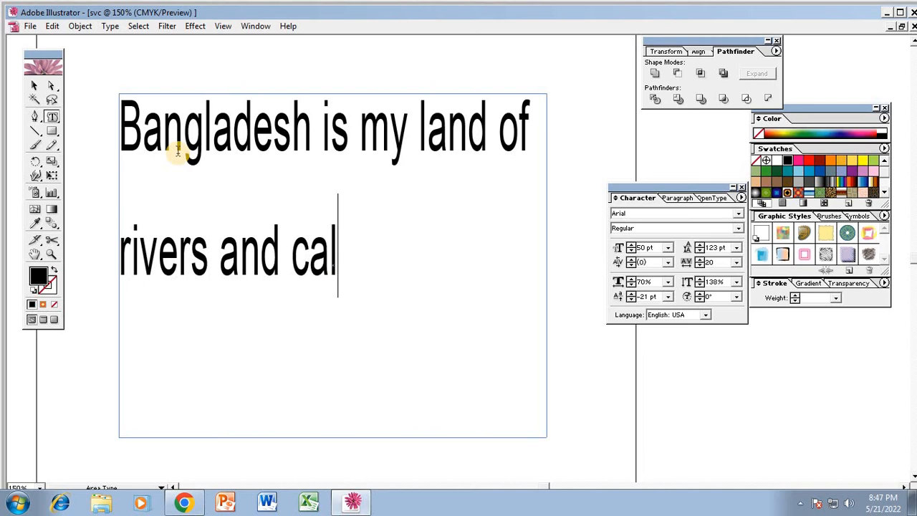
text(al)
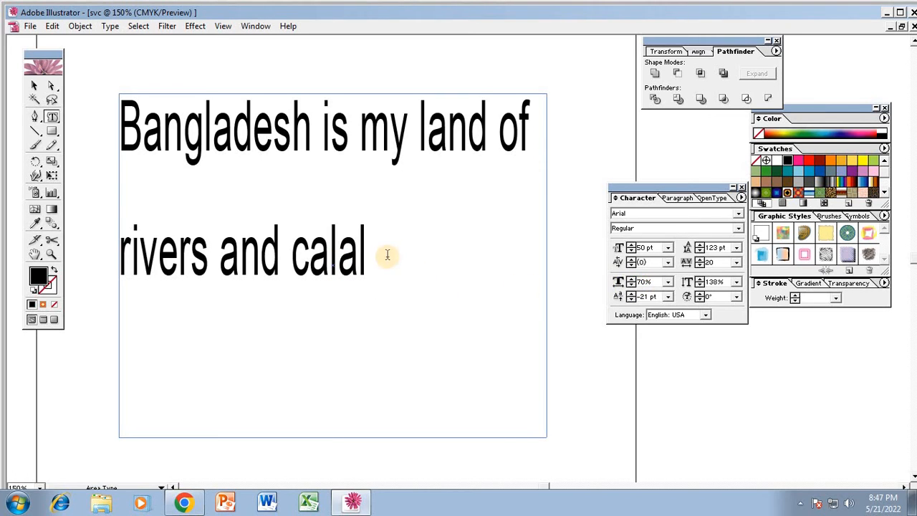
- Set the whole sentence's horizontal scale to 100%, tracking to 0 and vertical scale to 100%
drag(375, 256, 96, 119)
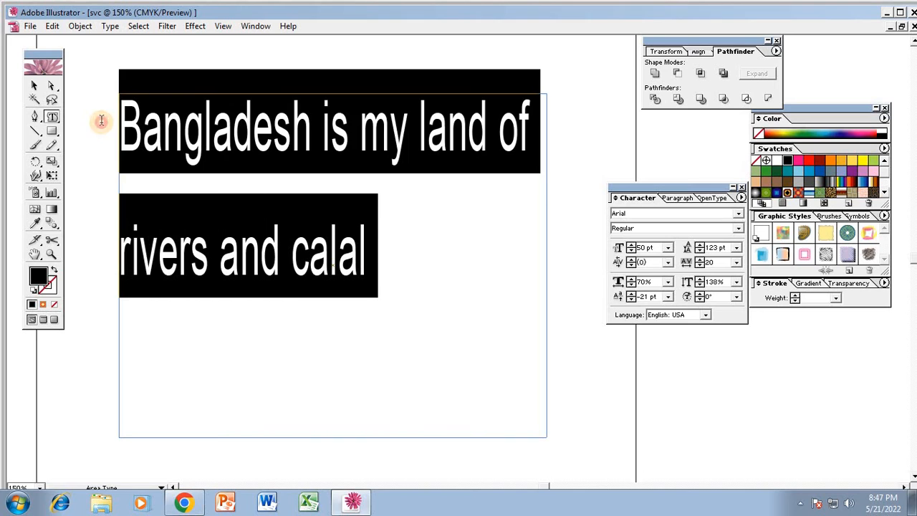
click(669, 281)
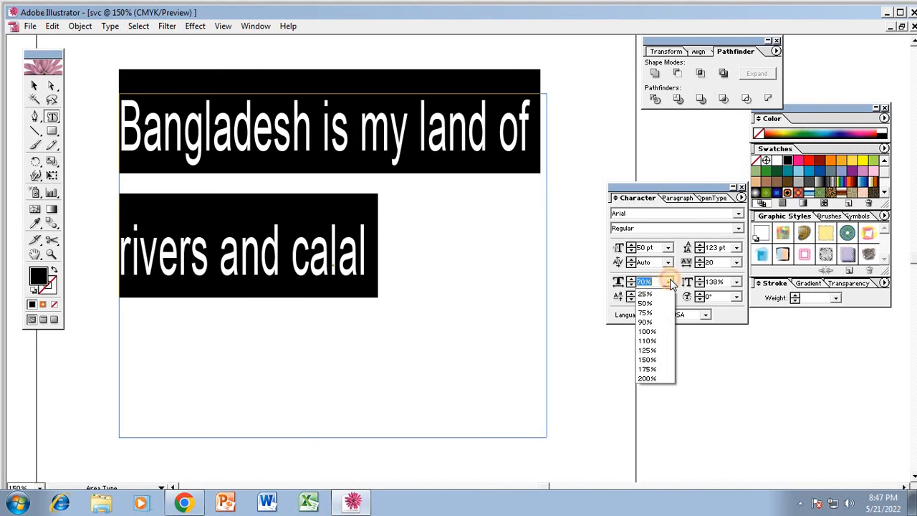
click(664, 330)
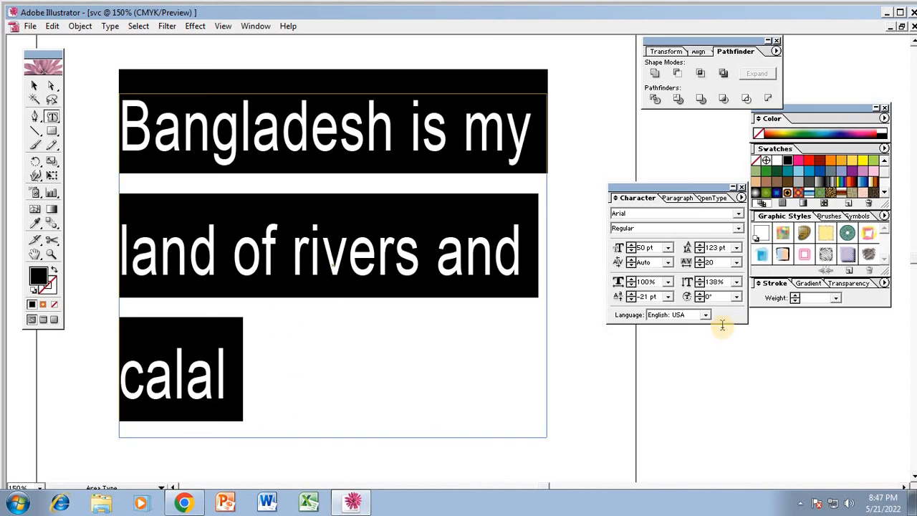
click(736, 262)
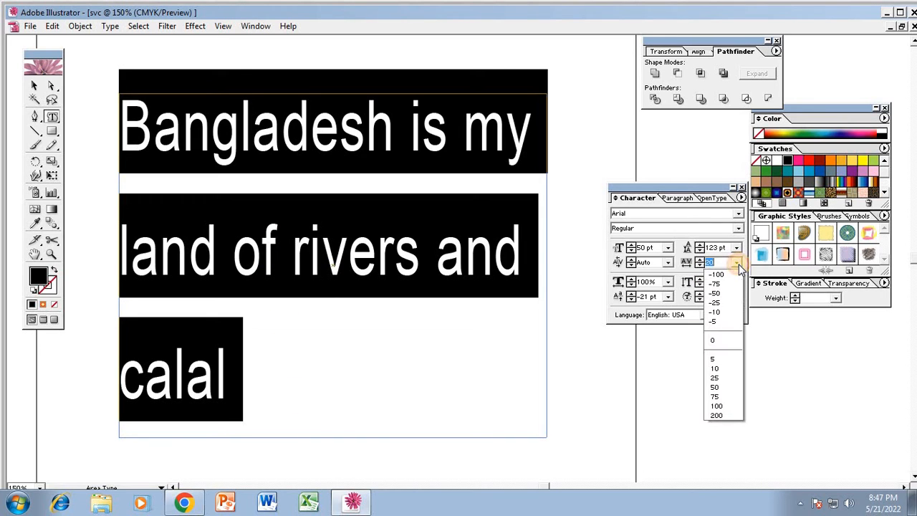
click(720, 341)
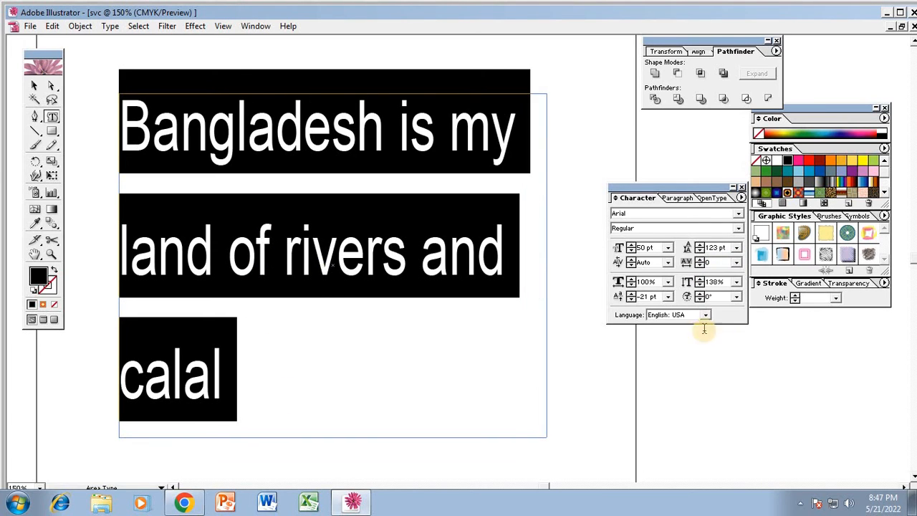
click(736, 283)
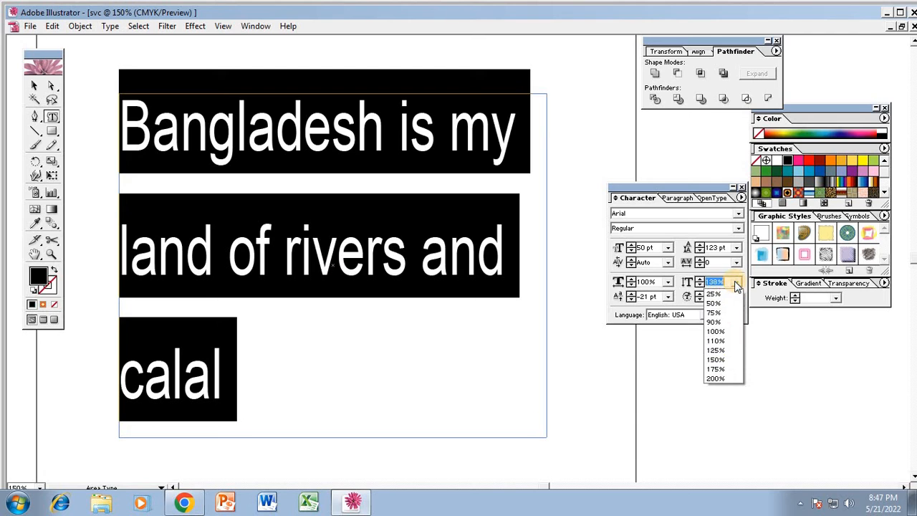
click(719, 331)
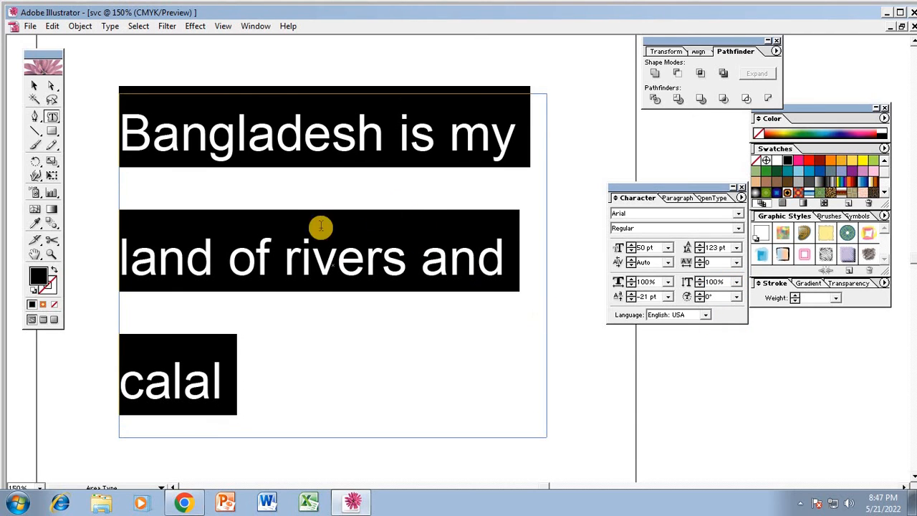
click(213, 187)
drag(122, 131, 389, 286)
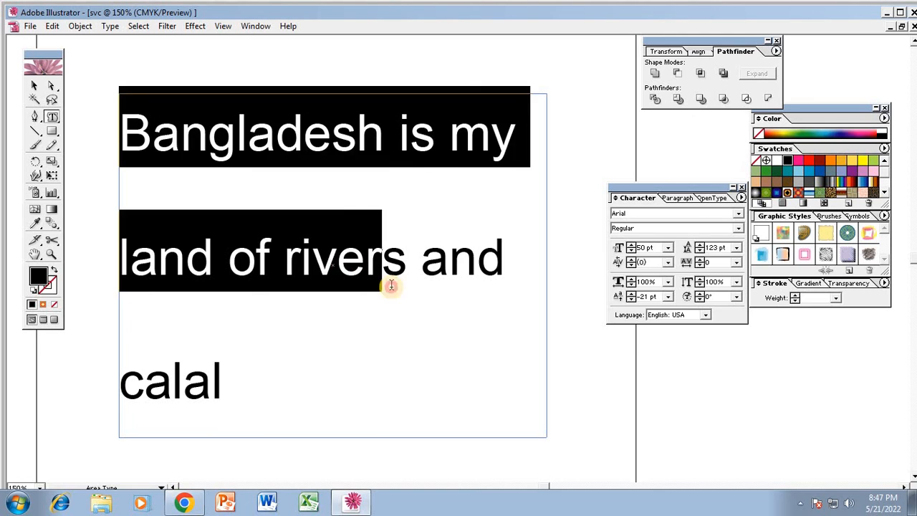
click(405, 329)
drag(425, 395, 92, 176)
drag(123, 136, 323, 370)
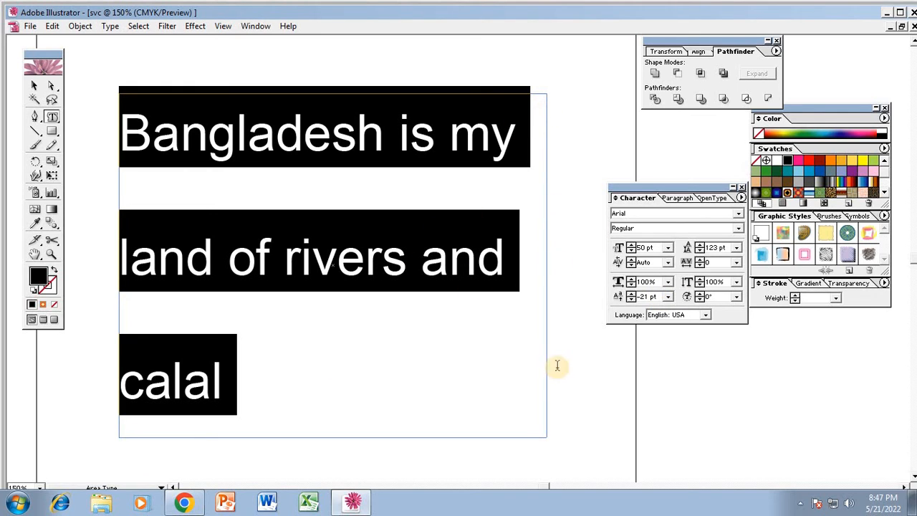
click(240, 393)
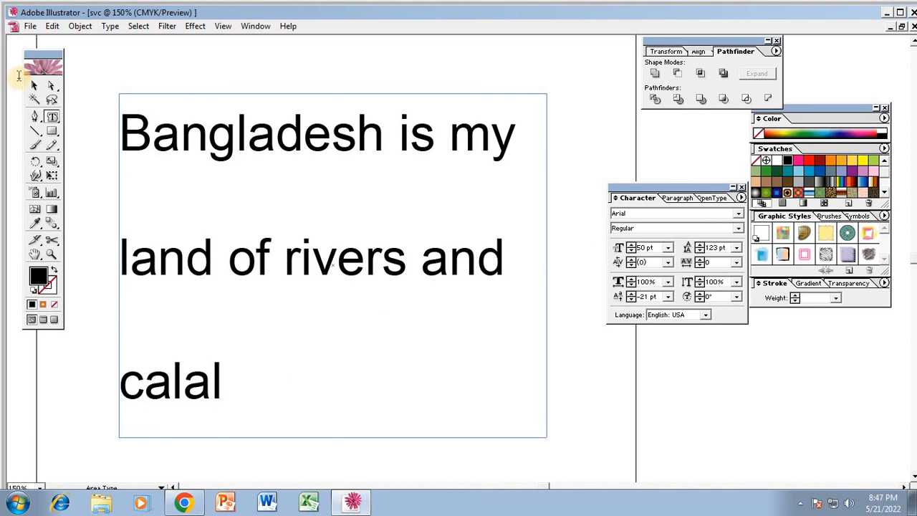
- Place a point-type line of filler letters above the area text with the Type tool, and delete that line
click(33, 87)
click(57, 125)
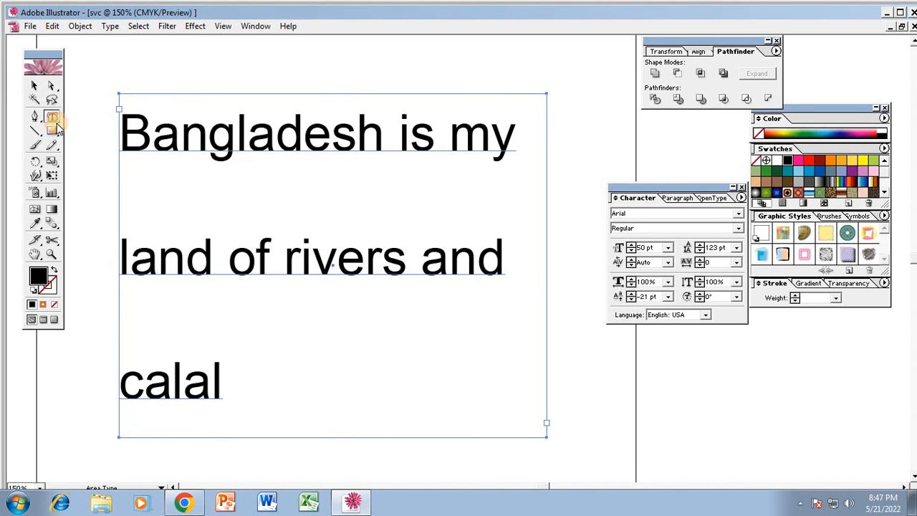
click(183, 60)
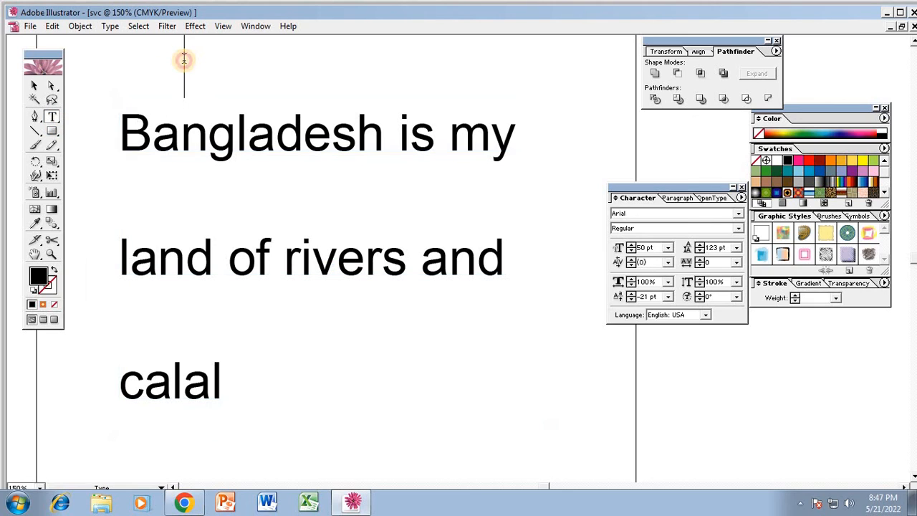
text(fgfgdfgdf sdfgdfgd)
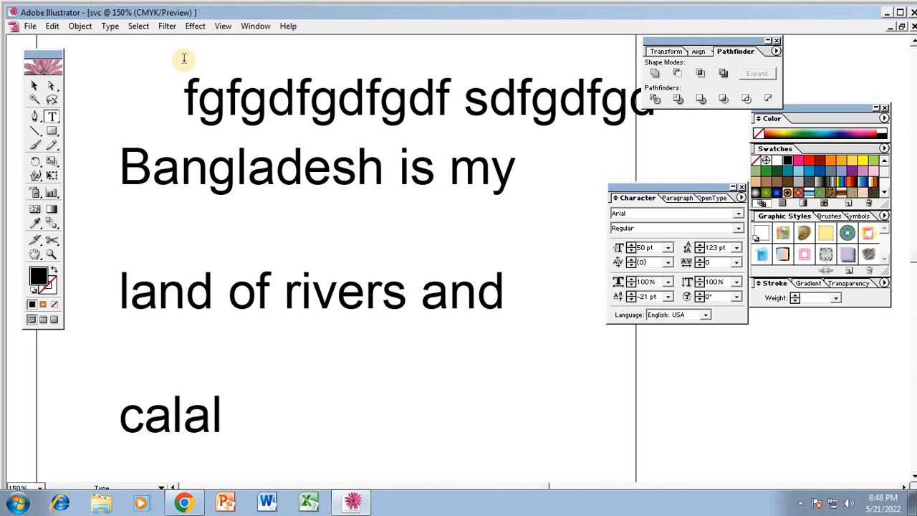
click(33, 85)
key(Delete)
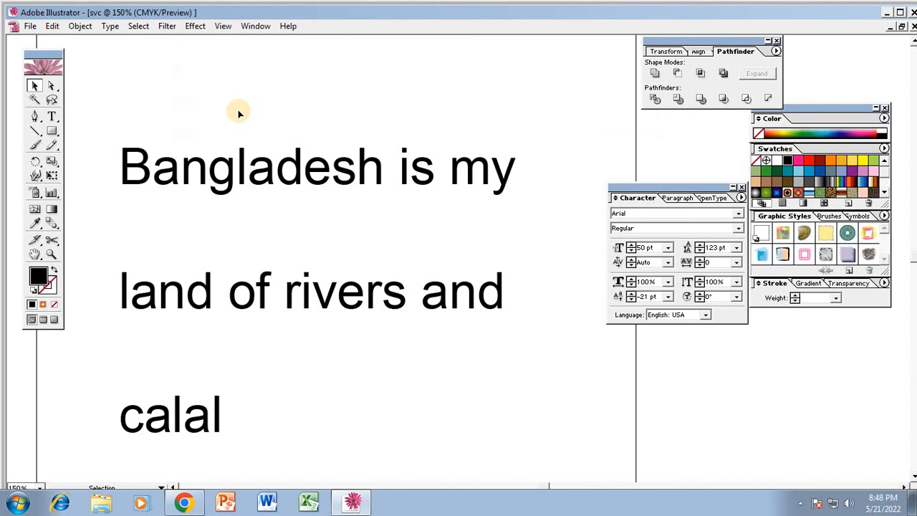
- Delete the area-type frame containing the Bangladesh sentence from the page
click(166, 167)
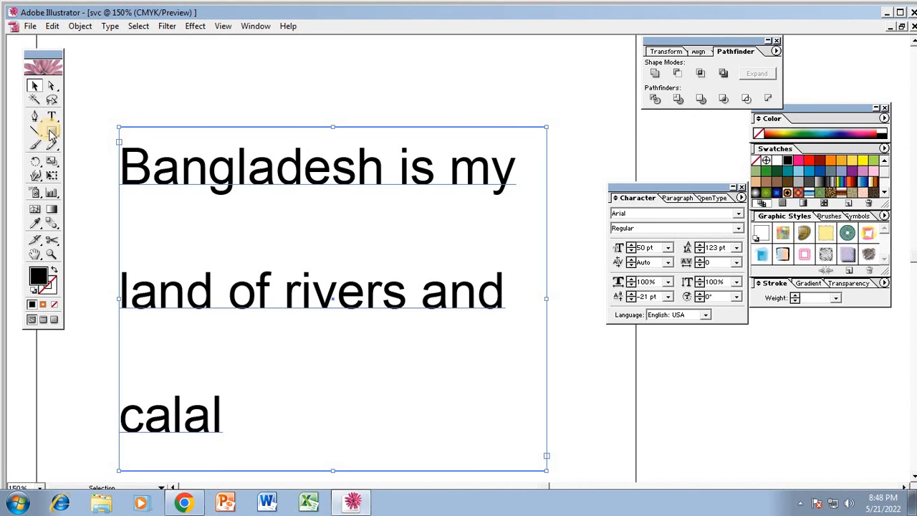
drag(52, 118, 36, 87)
click(35, 87)
key(Delete)
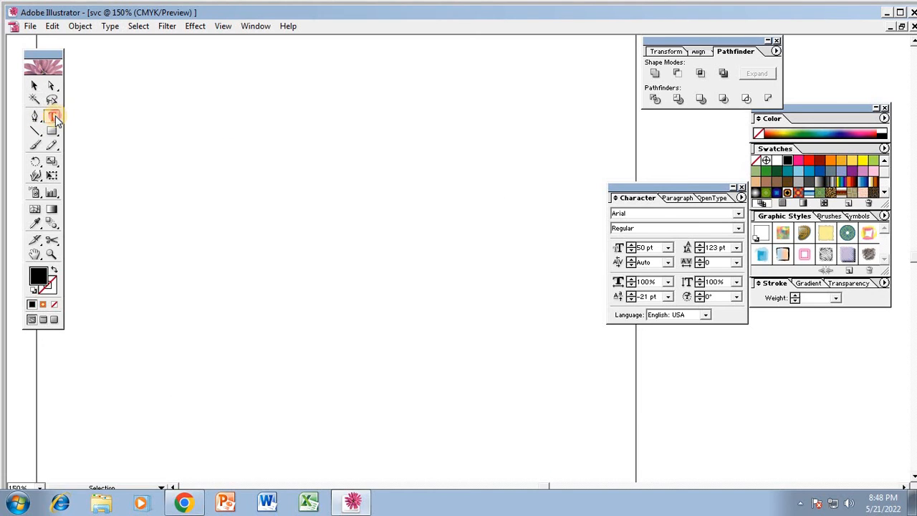
- Draw a large, nearly circular ellipse in the middle of the page and swap its fill and stroke for a black outline without fill
drag(55, 121, 33, 86)
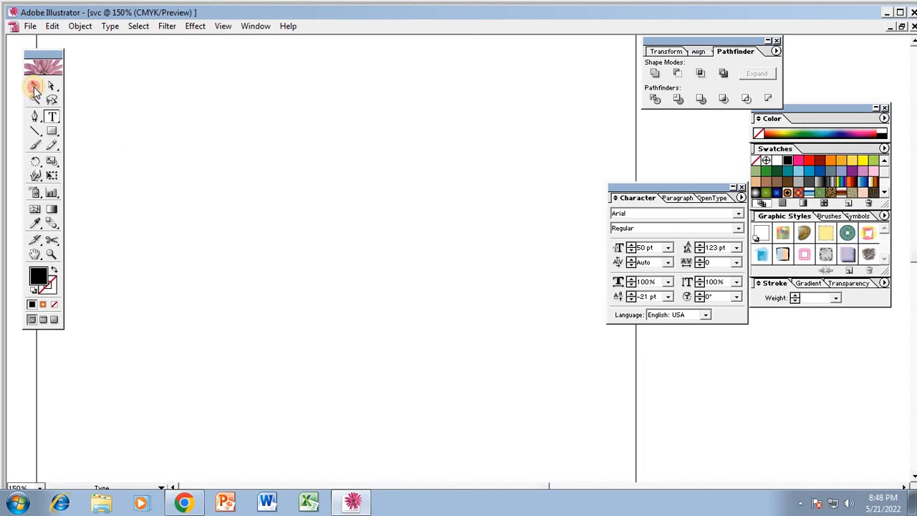
click(33, 86)
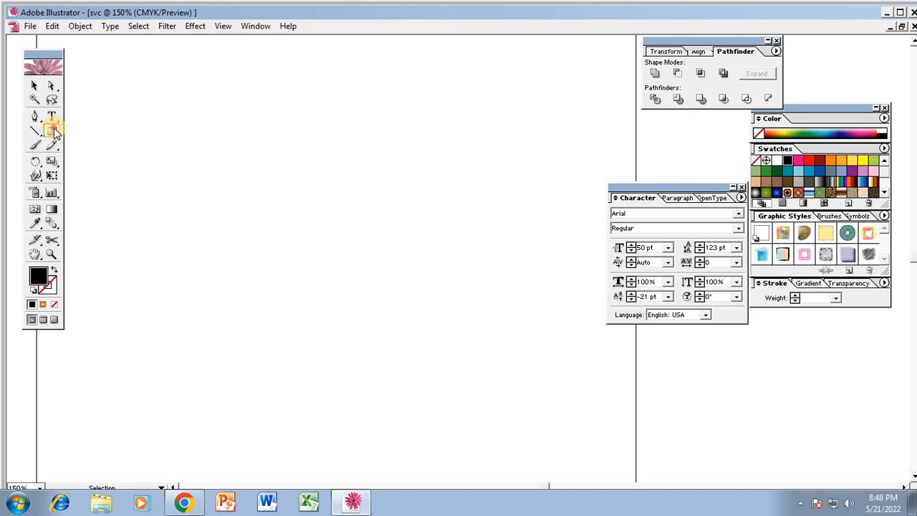
drag(55, 131, 96, 131)
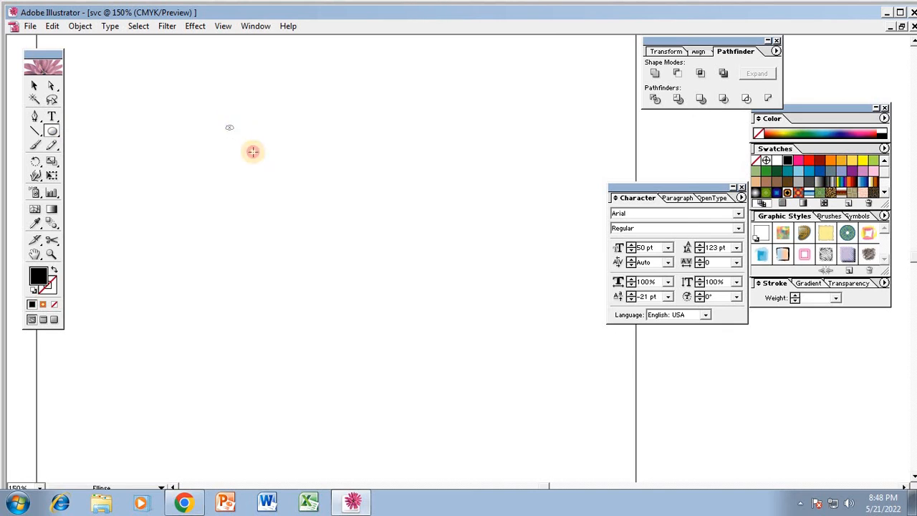
drag(226, 126, 513, 394)
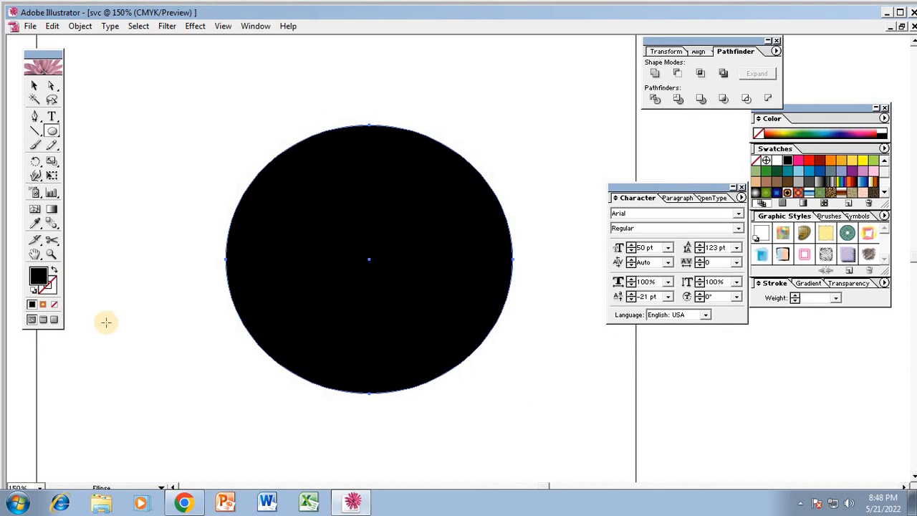
click(54, 271)
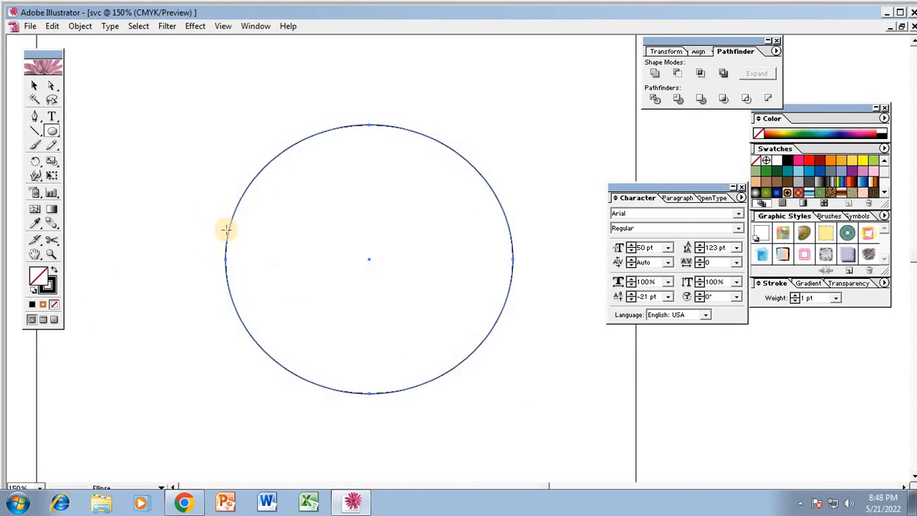
- Add the text "silicon view computer training center" along the ellipse's outline with the Type on a Path tool, starting at its left side
drag(51, 118, 103, 126)
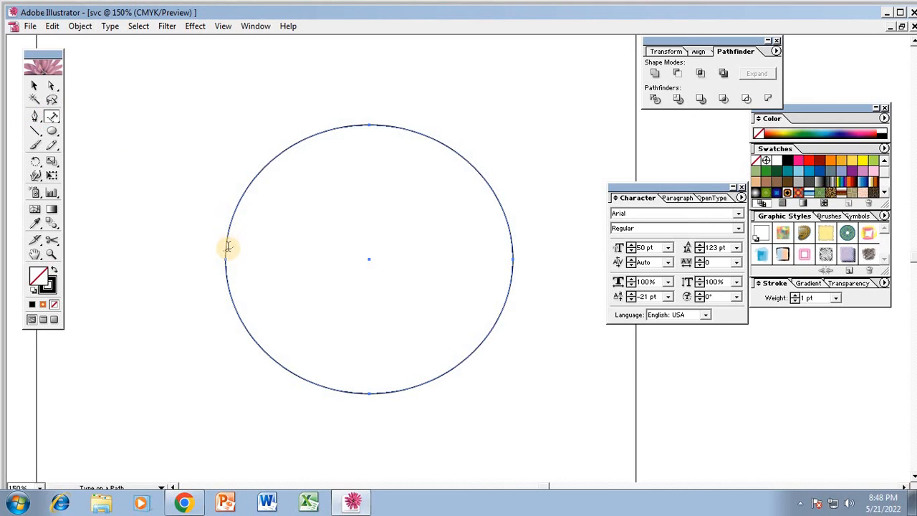
click(226, 248)
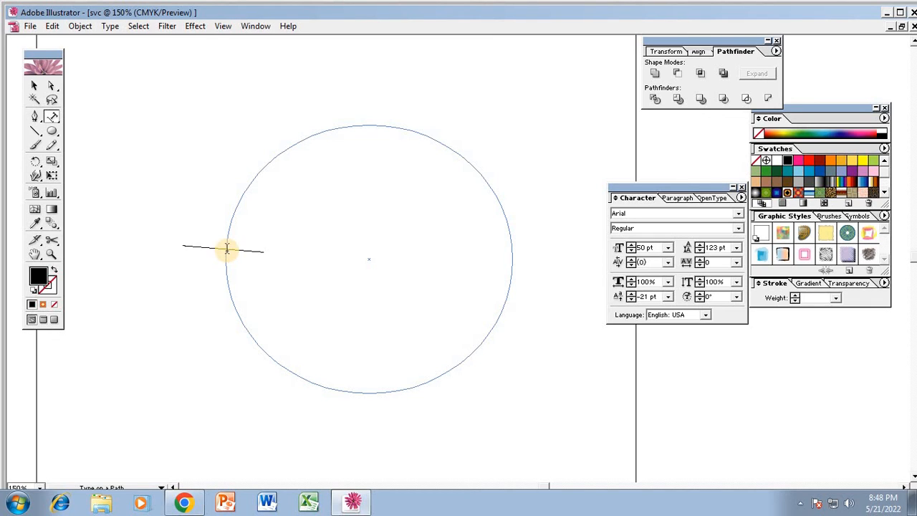
text(sil)
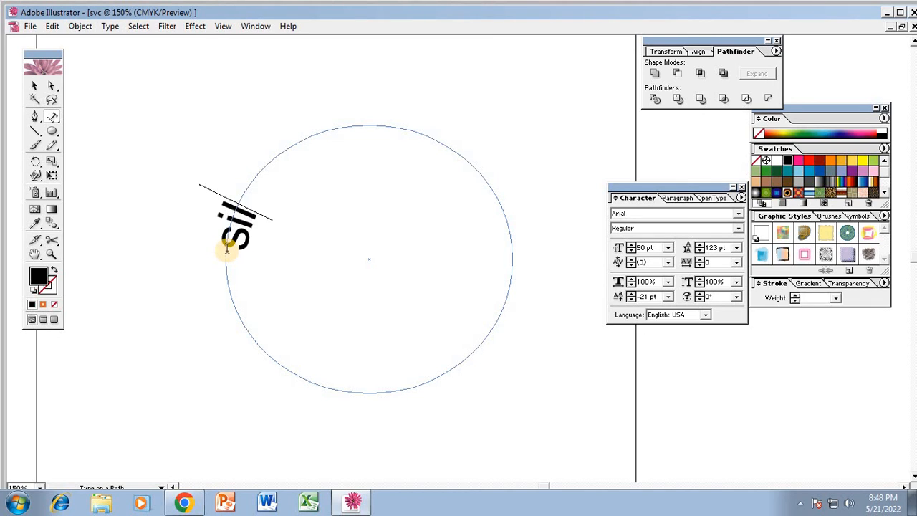
text(icon view c)
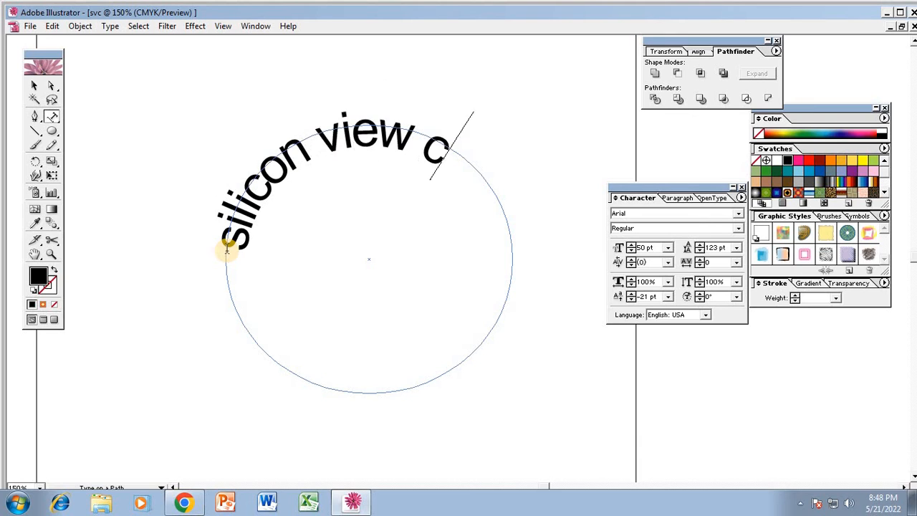
text(omputer t)
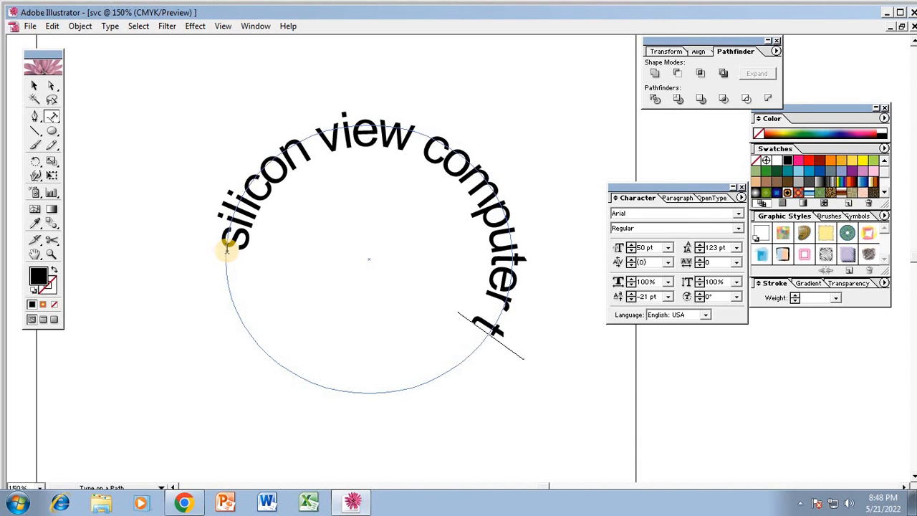
text(raining)
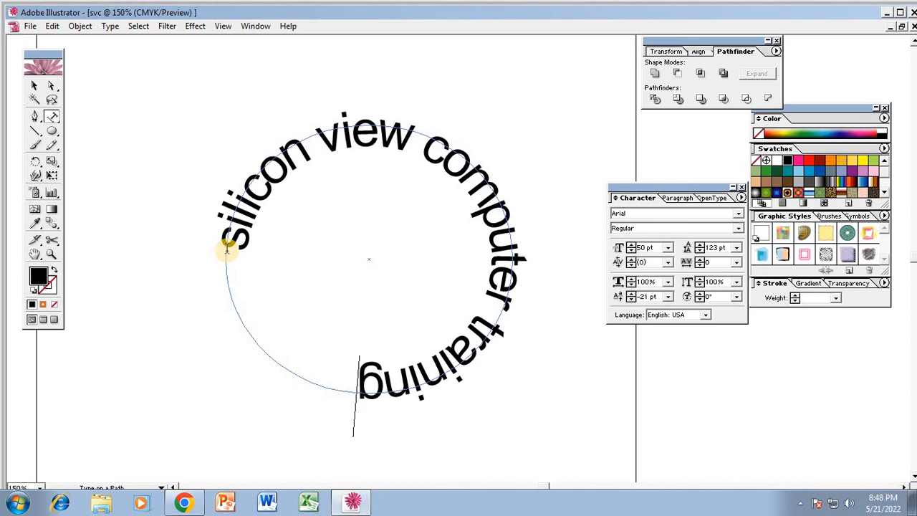
text( center)
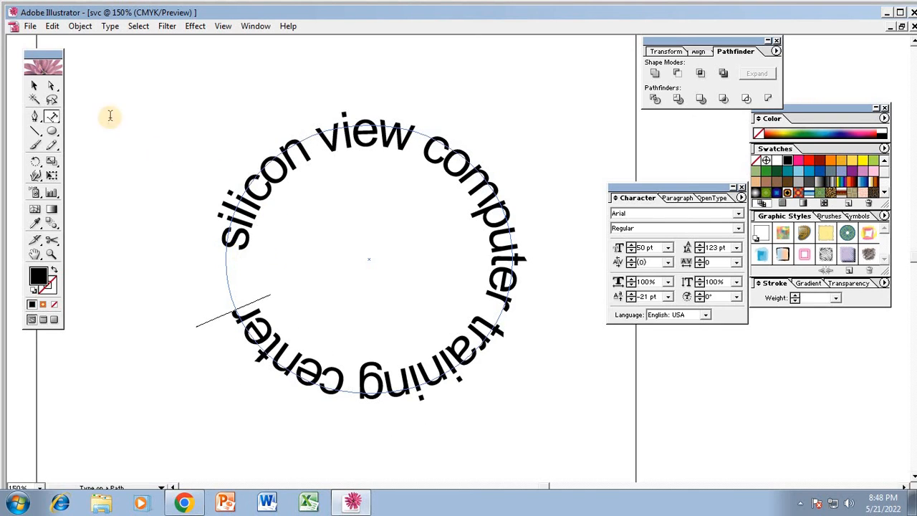
click(34, 87)
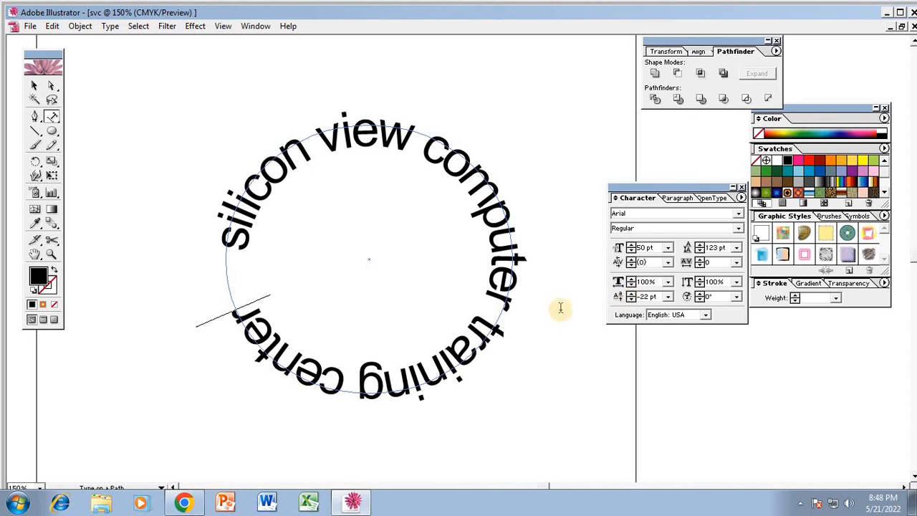
- Select the entire text on the ellipse and set its baseline shift to 0 pt
drag(246, 322, 214, 254)
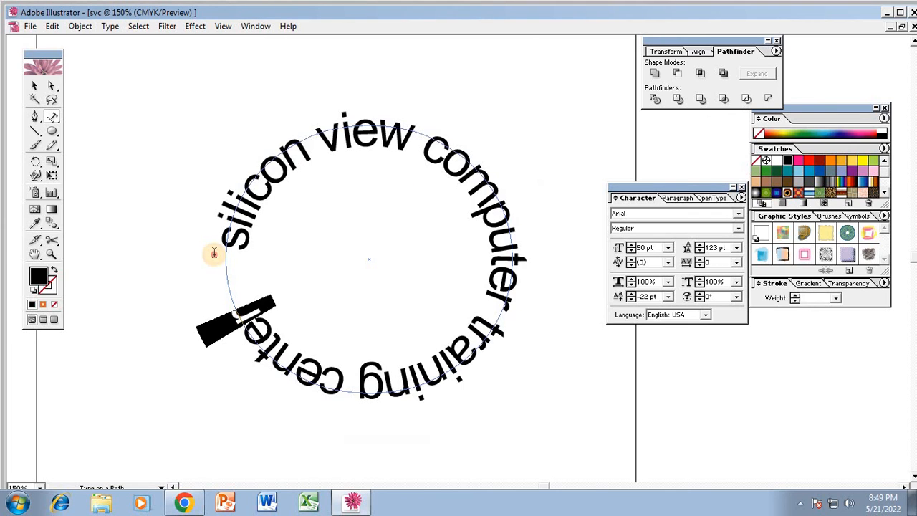
click(233, 313)
drag(231, 308, 244, 241)
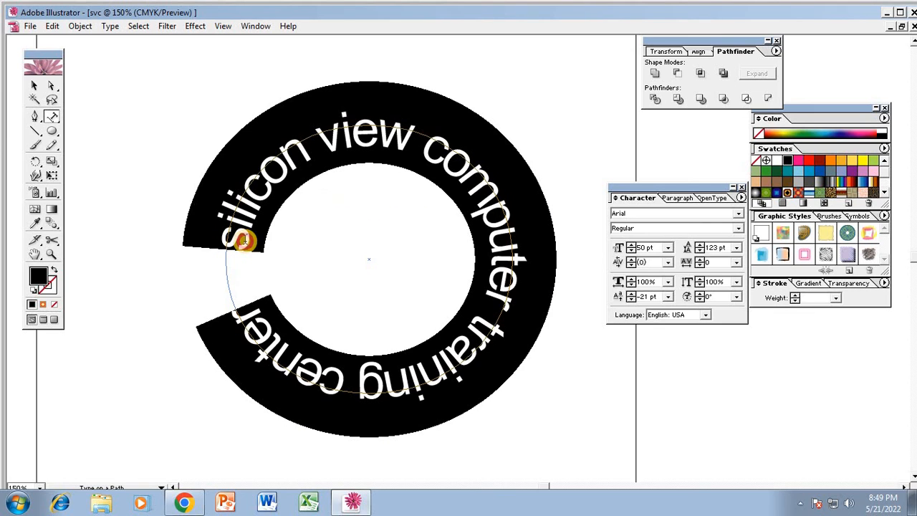
click(668, 296)
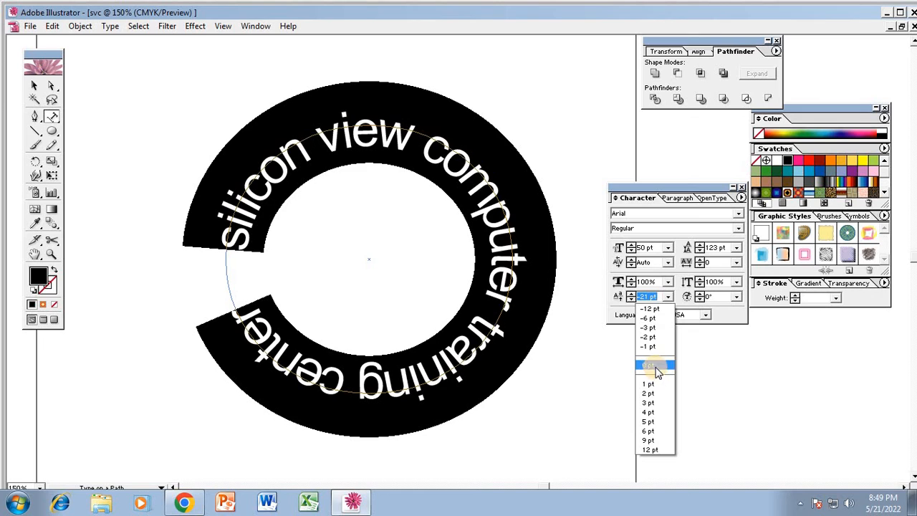
click(656, 367)
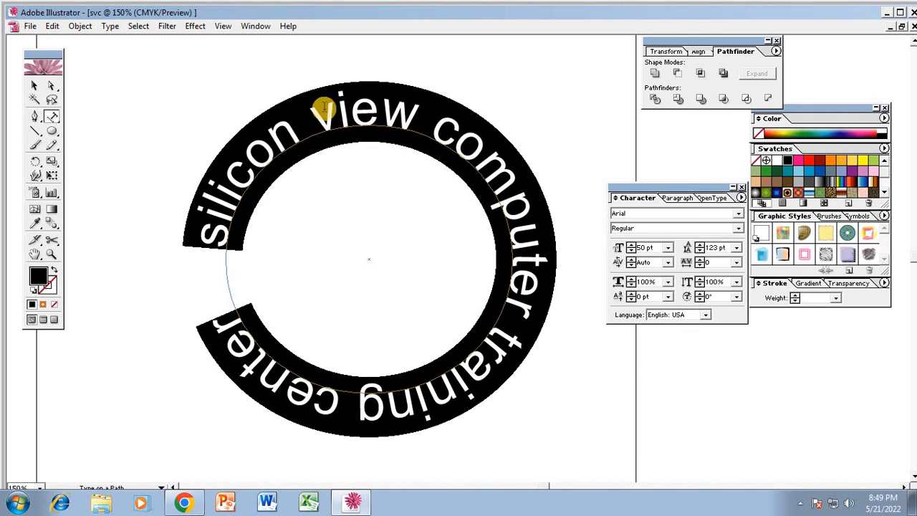
- Raise the baseline shift of the selected path text to 15 pt
click(629, 294)
click(630, 295)
click(630, 294)
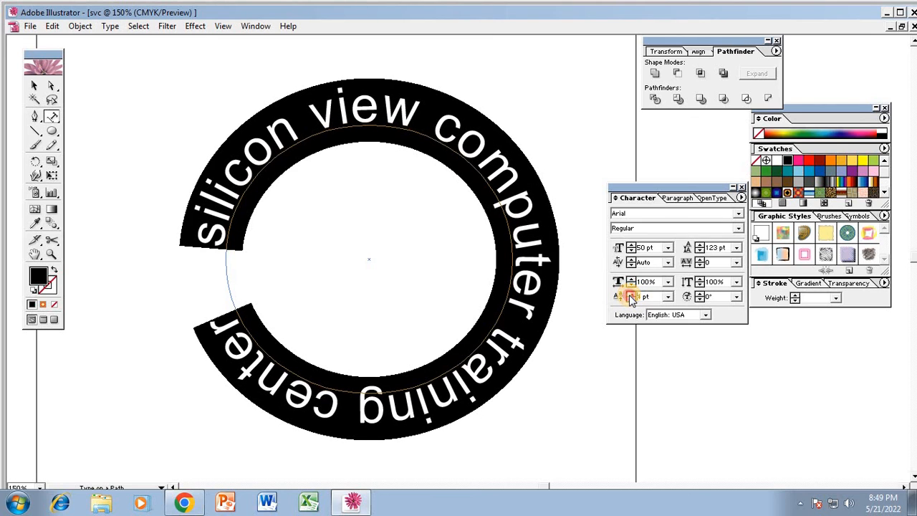
click(630, 294)
click(629, 294)
click(629, 295)
click(630, 295)
click(630, 294)
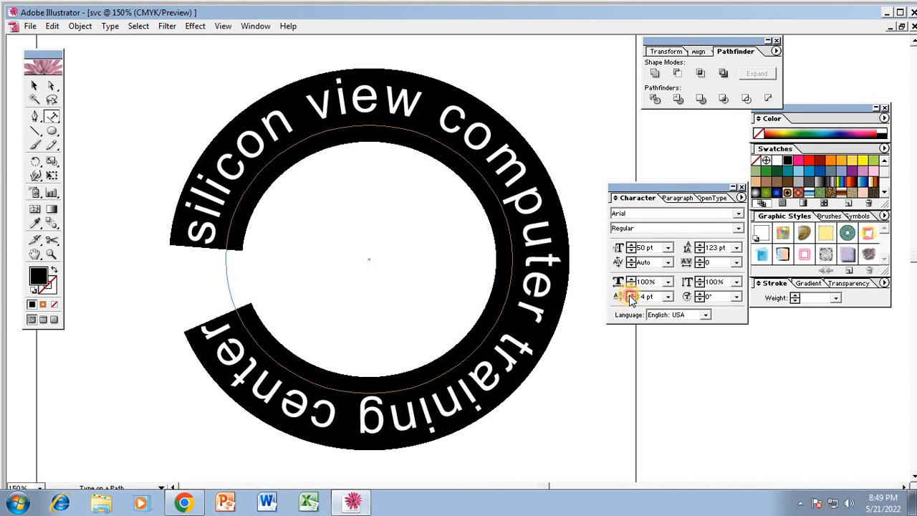
click(630, 295)
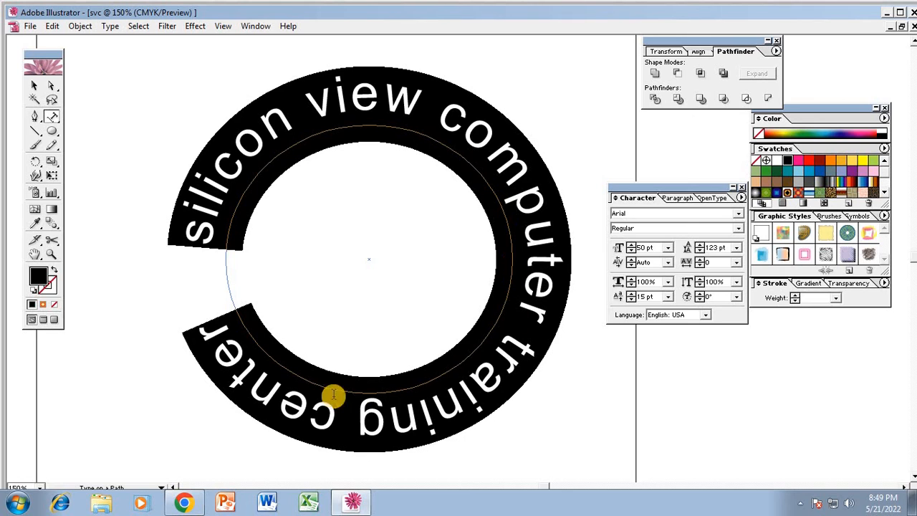
- Lower the baseline shift of the selected path text to -30 pt, moving the letters inside the ellipse
click(631, 300)
click(631, 299)
click(630, 300)
click(631, 299)
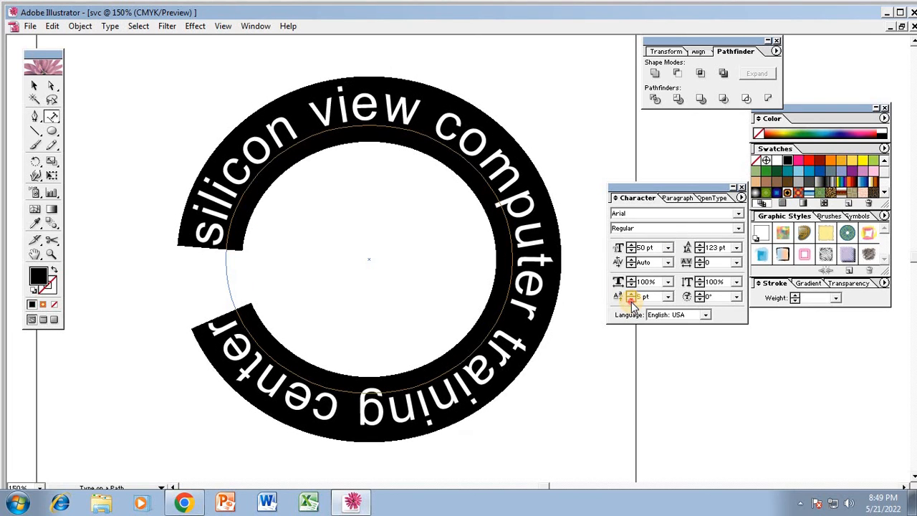
click(631, 300)
click(630, 300)
click(631, 300)
click(630, 299)
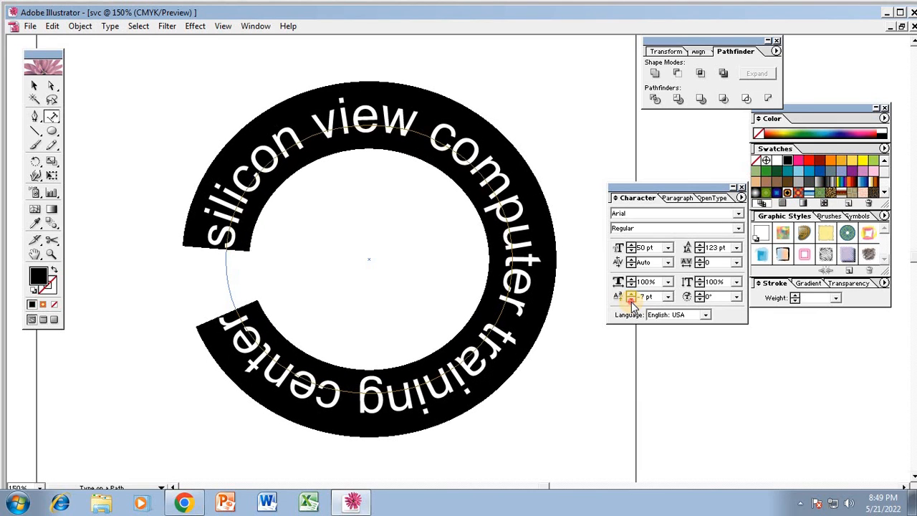
click(631, 300)
click(631, 299)
click(630, 299)
click(631, 299)
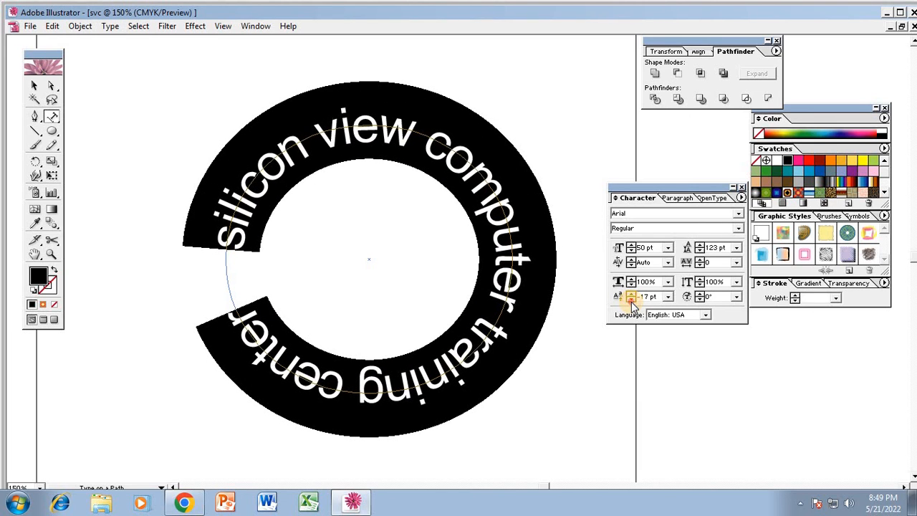
click(630, 300)
click(630, 300)
click(630, 299)
click(631, 299)
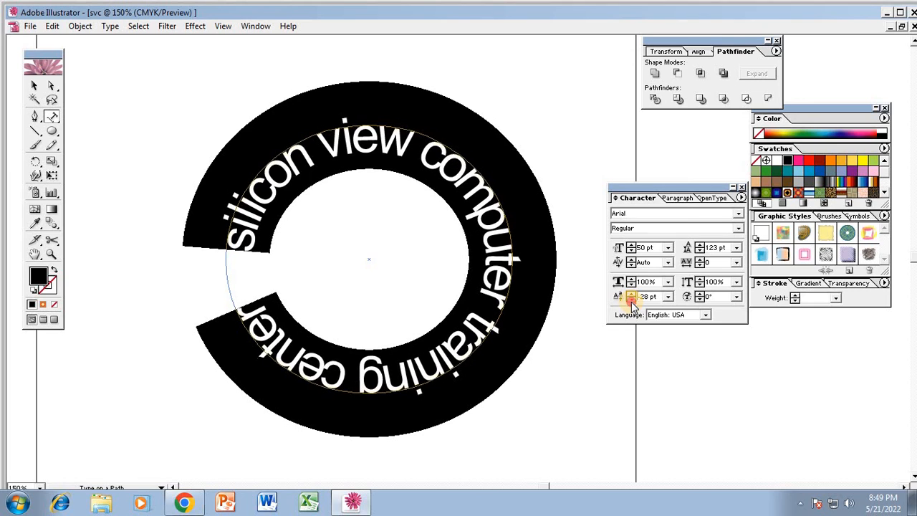
click(630, 299)
click(630, 300)
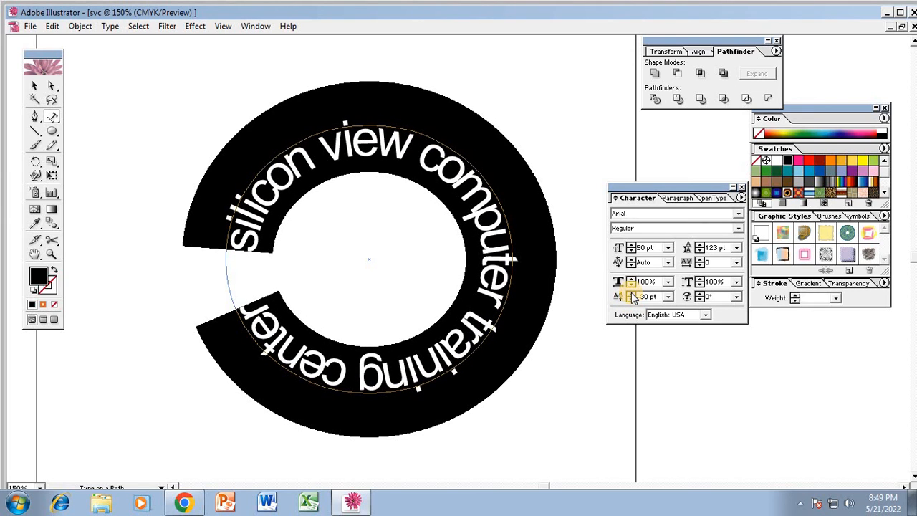
- Reset the path text's baseline shift to 0 pt and lower it stepwise to -12 pt
click(667, 297)
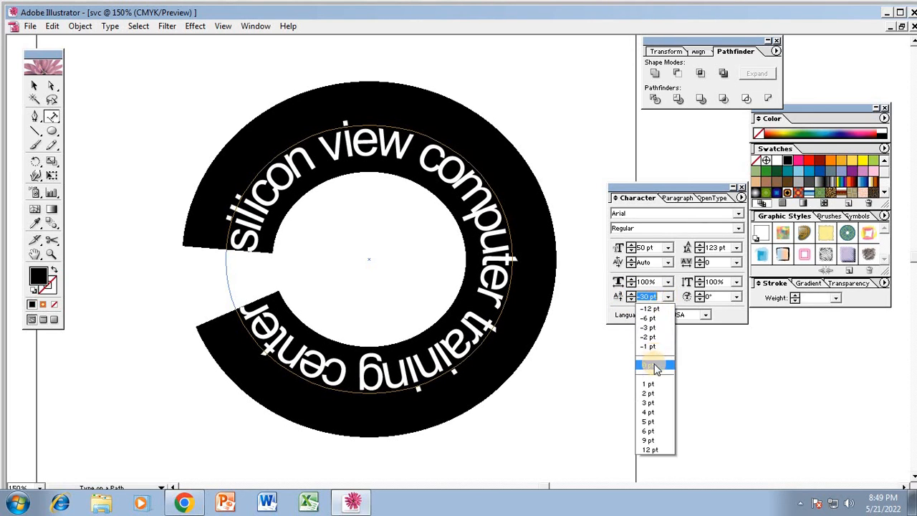
click(653, 366)
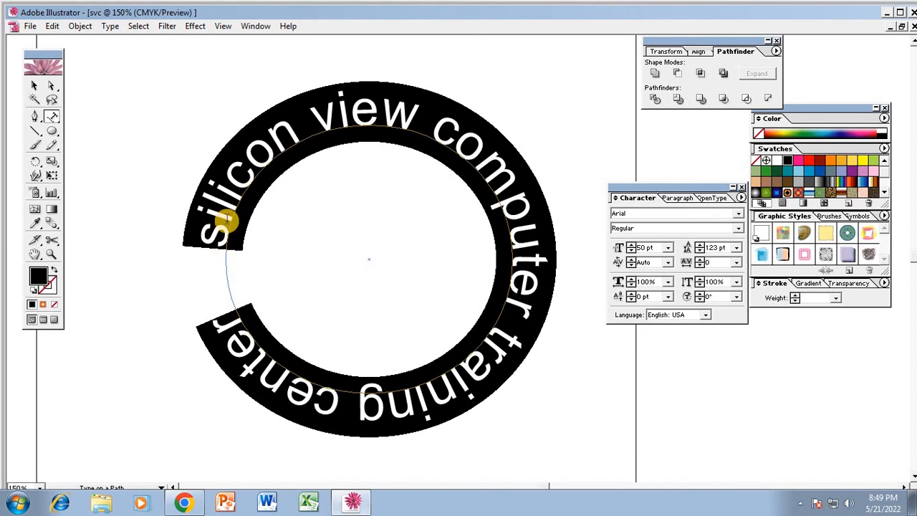
click(630, 301)
click(630, 301)
click(630, 301)
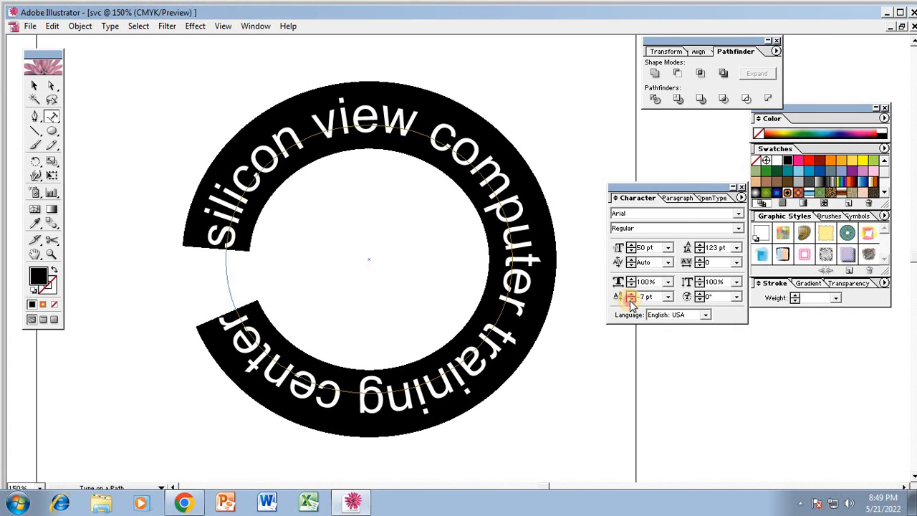
click(631, 301)
click(630, 301)
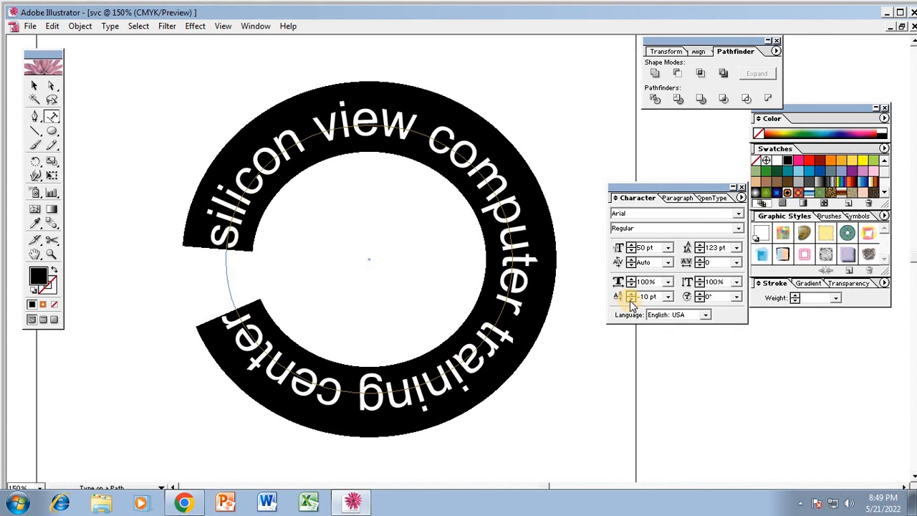
click(630, 300)
click(630, 300)
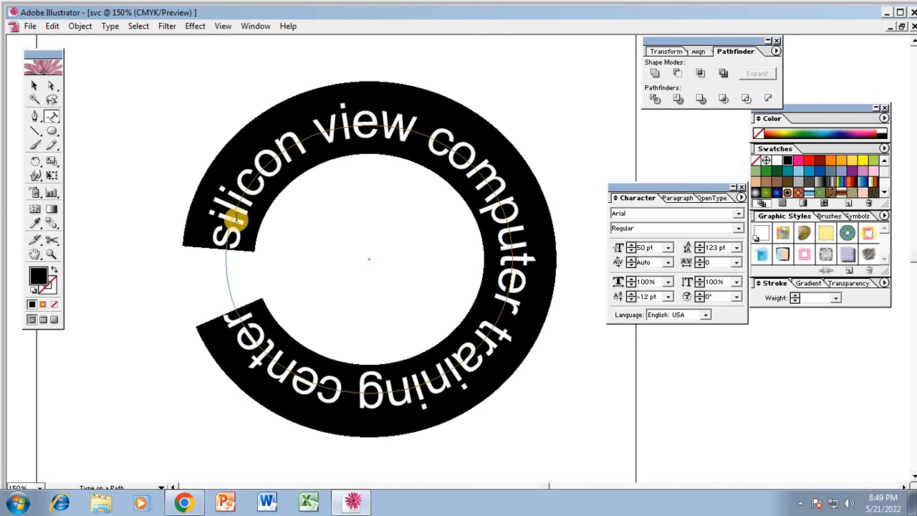
- Set the path text's character rotation to 3° and reduce its font size to 34 pt
click(700, 298)
click(701, 298)
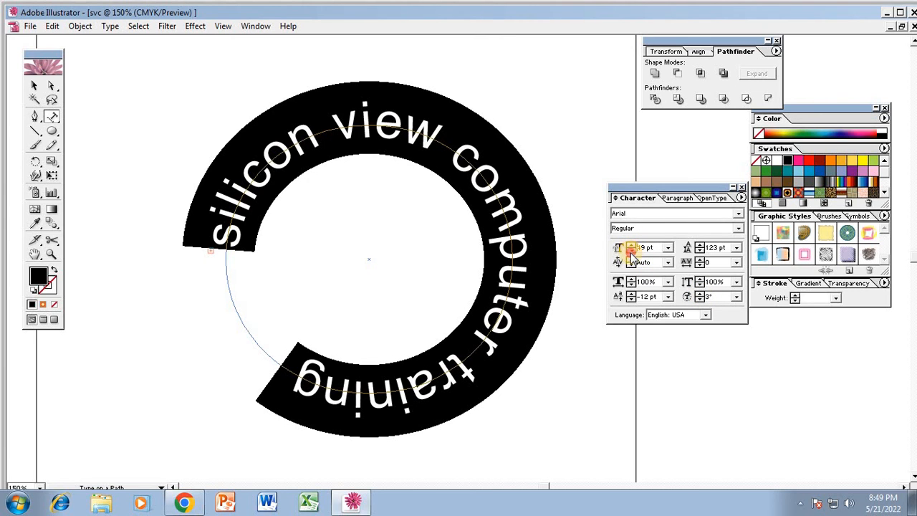
click(631, 252)
click(631, 252)
click(632, 252)
click(631, 252)
click(631, 252)
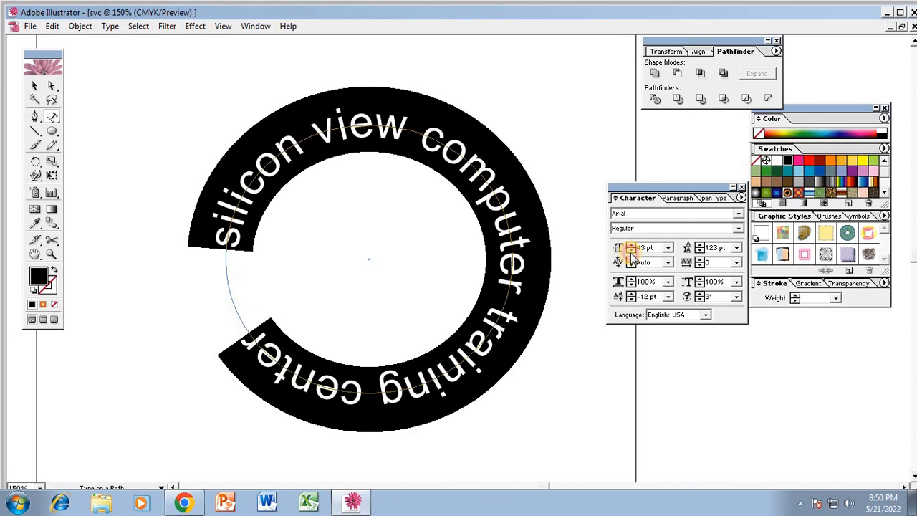
click(631, 252)
click(631, 253)
click(631, 252)
click(631, 252)
click(631, 253)
click(631, 253)
click(631, 252)
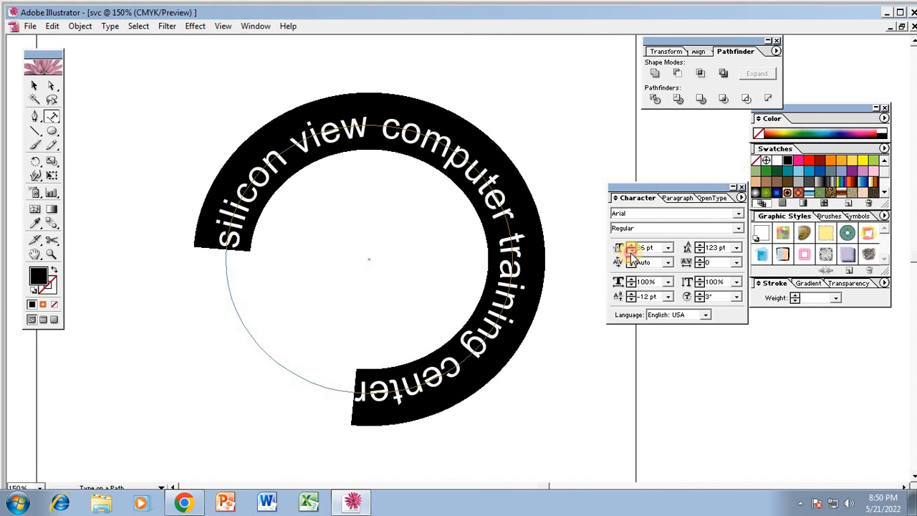
click(631, 252)
click(631, 252)
click(631, 252)
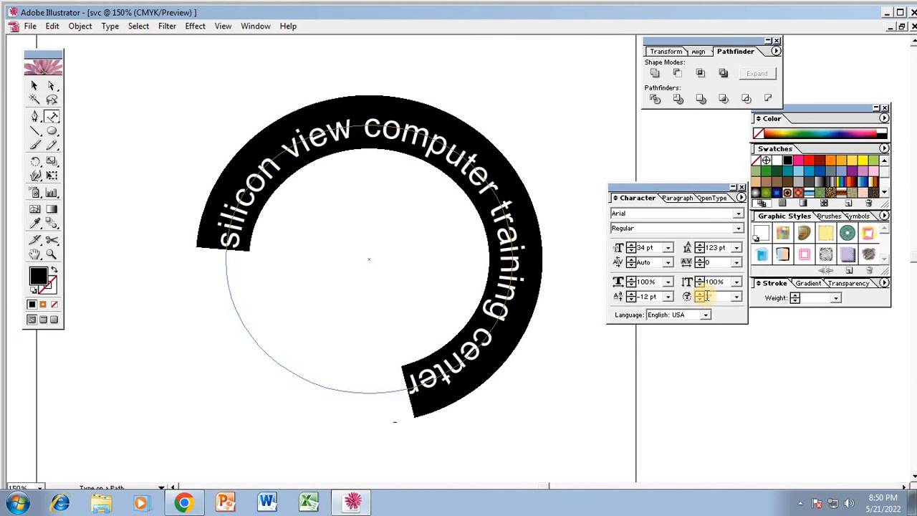
- Raise the character rotation of the selected path text stepwise to 18°
click(702, 295)
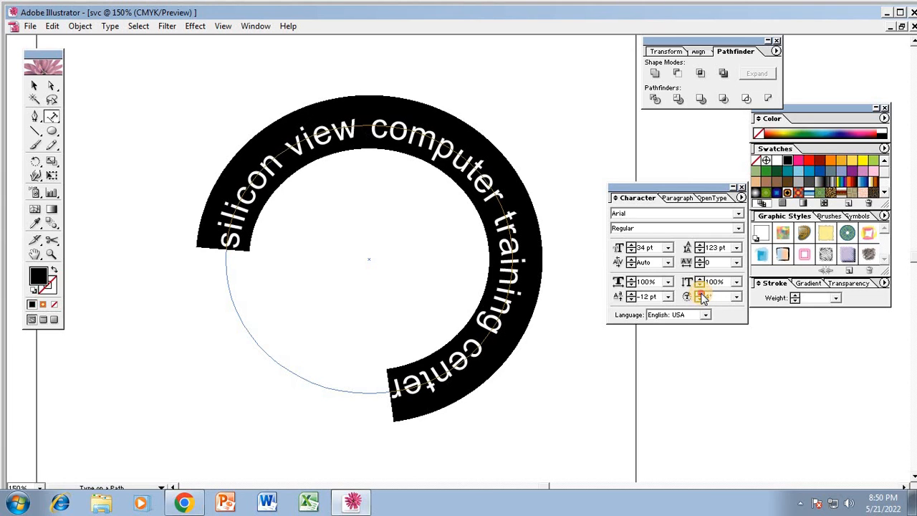
click(701, 295)
click(701, 295)
click(701, 294)
click(702, 297)
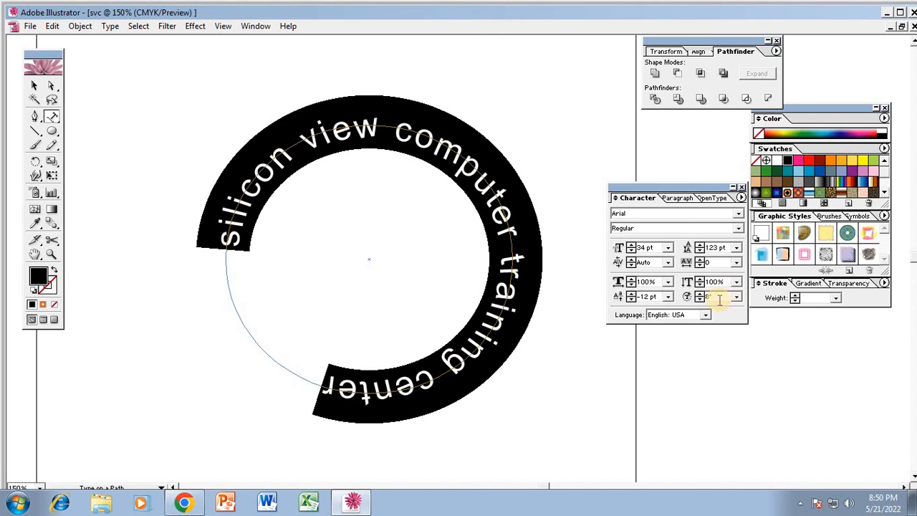
click(701, 297)
click(702, 296)
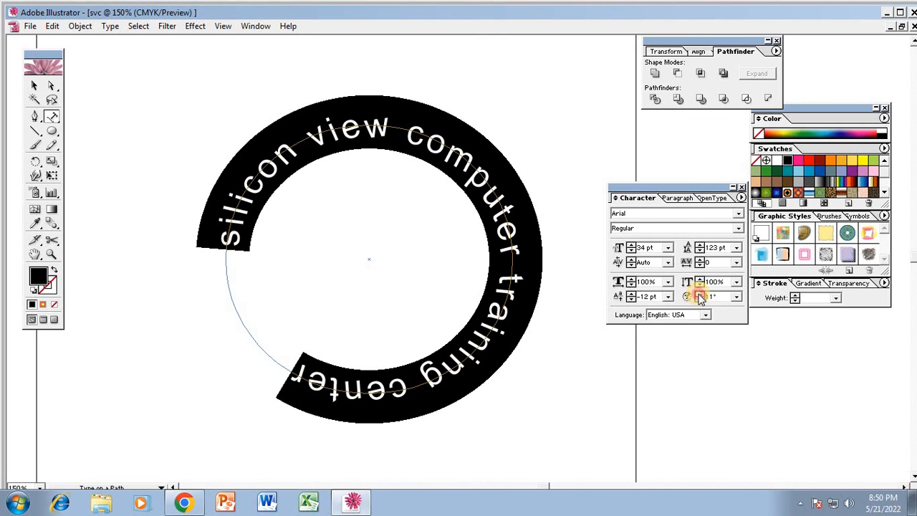
click(701, 296)
click(701, 297)
click(701, 297)
click(702, 297)
click(701, 297)
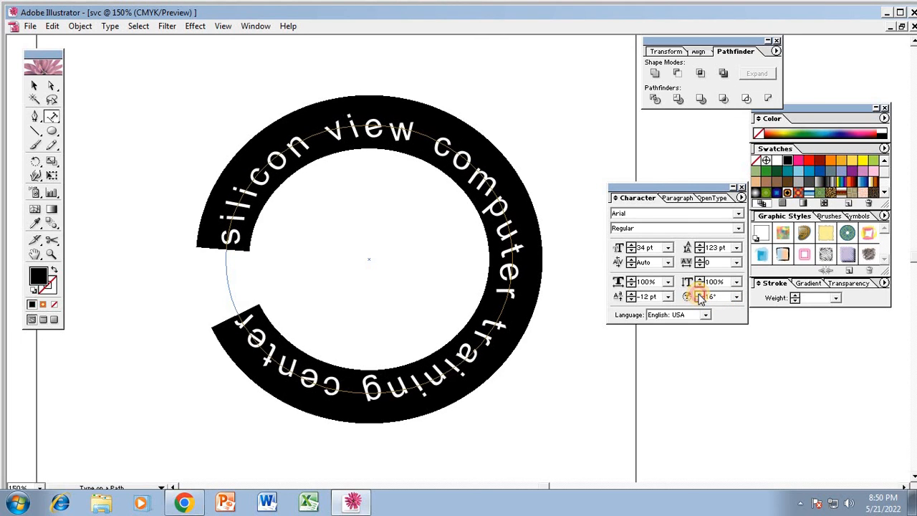
click(701, 296)
click(701, 296)
click(702, 296)
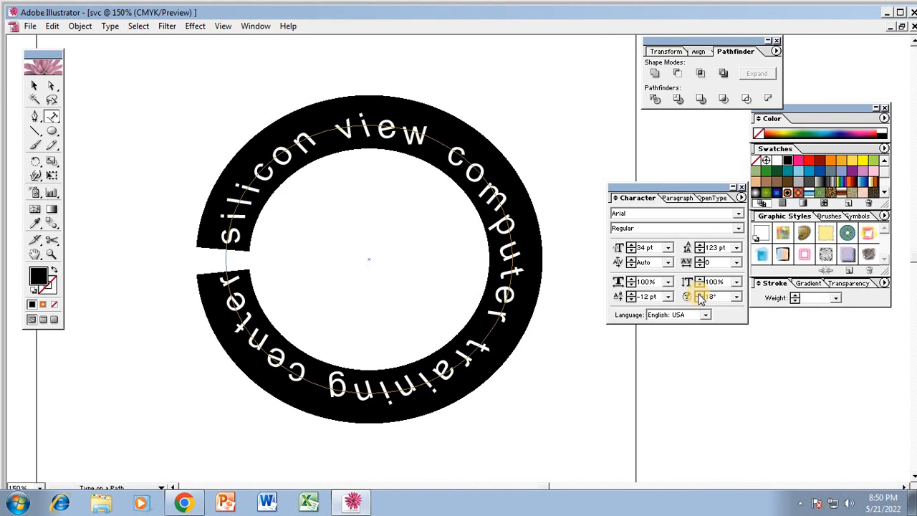
- Lower the baseline shift of the selected path text stepwise to -18 pt
click(632, 299)
click(631, 300)
click(632, 300)
click(632, 299)
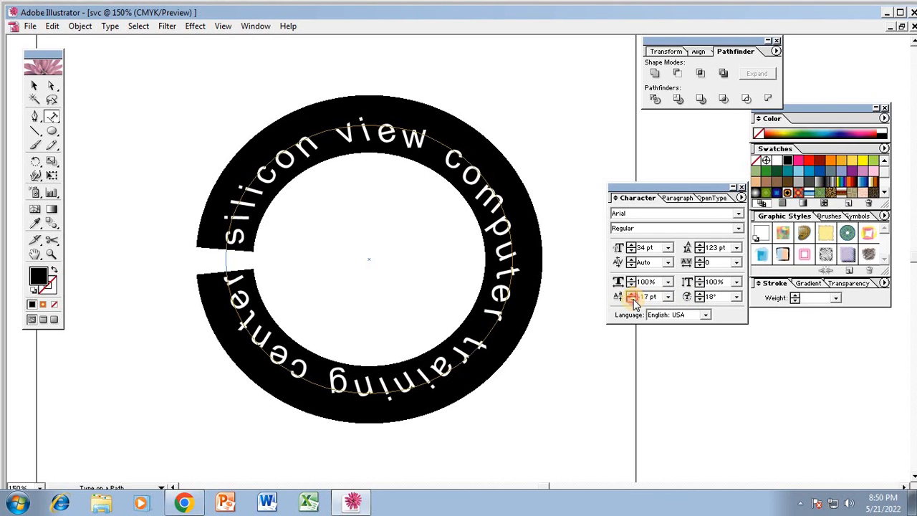
click(632, 299)
click(632, 299)
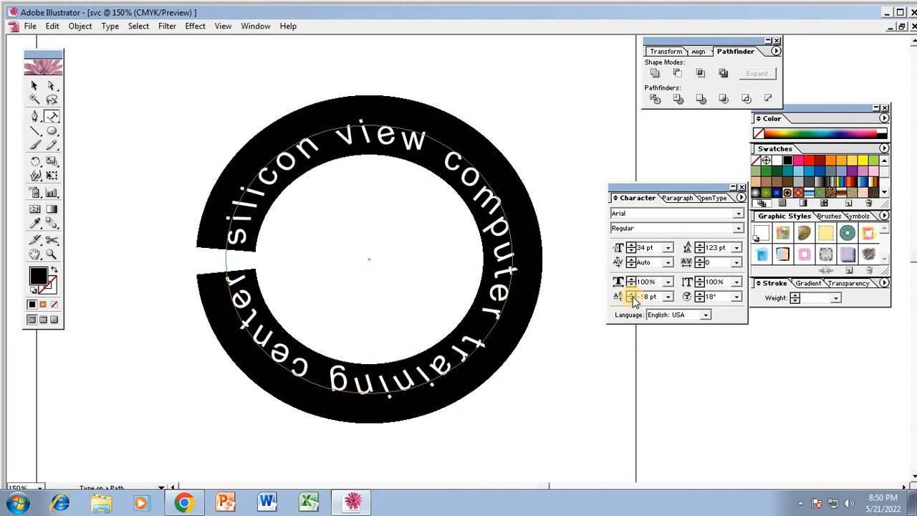
- Raise the path text's baseline shift stepwise to -10 pt and deselect the text
click(631, 294)
click(631, 294)
click(631, 293)
click(631, 294)
click(631, 293)
click(631, 294)
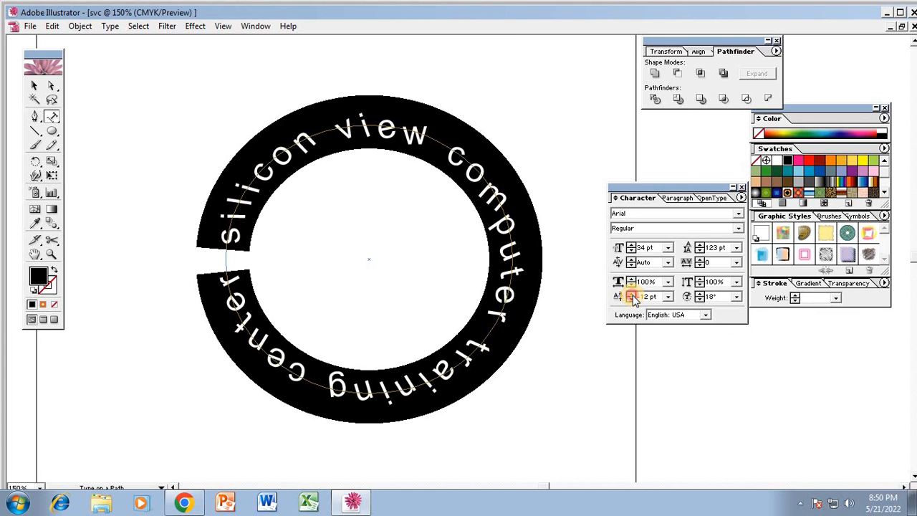
click(632, 294)
click(631, 294)
click(35, 88)
click(316, 215)
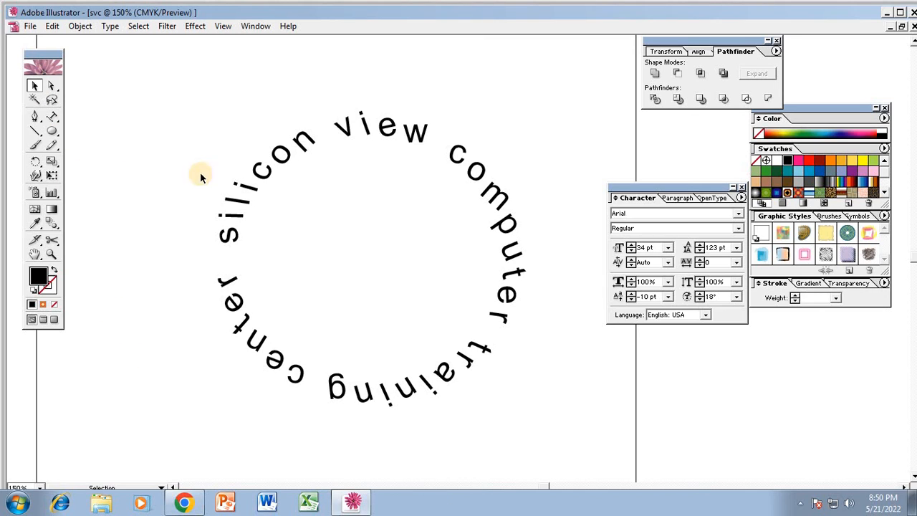
- Select the path text as an object and reset its character rotation to 0° and its baseline shift to 0 pt
click(245, 190)
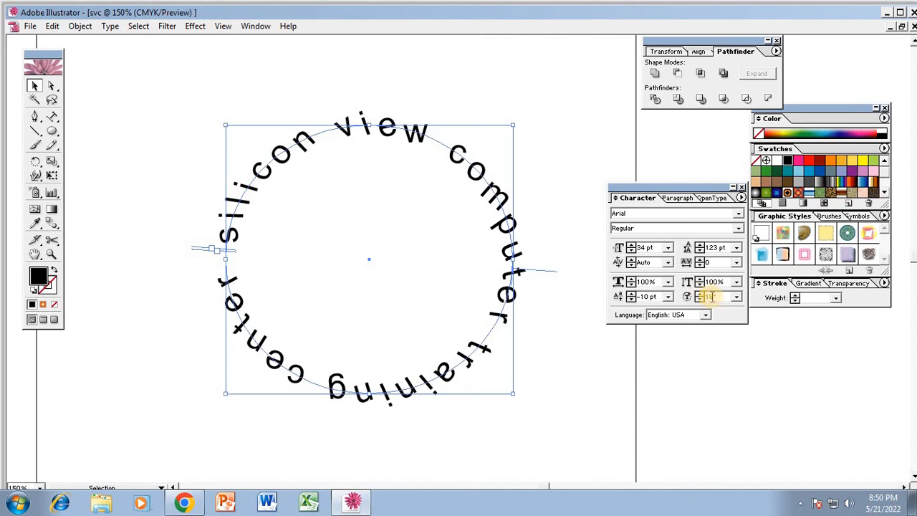
click(740, 297)
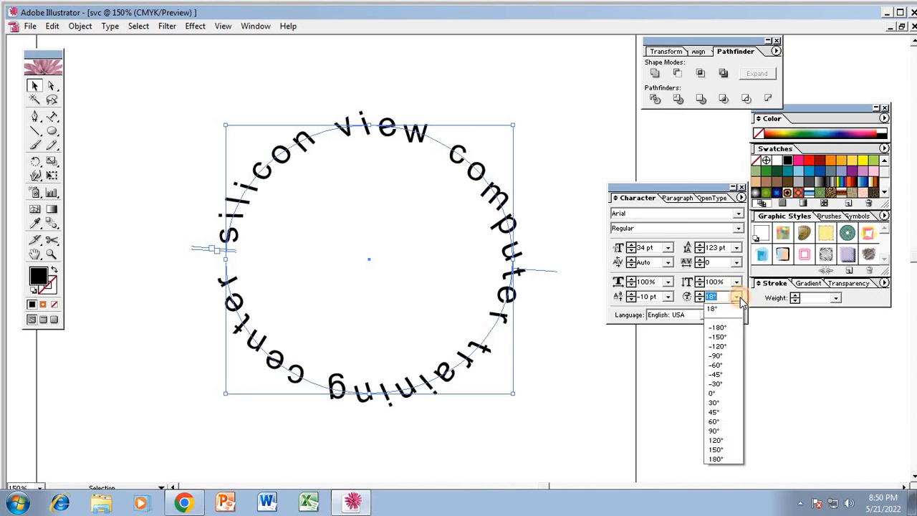
click(721, 390)
click(667, 298)
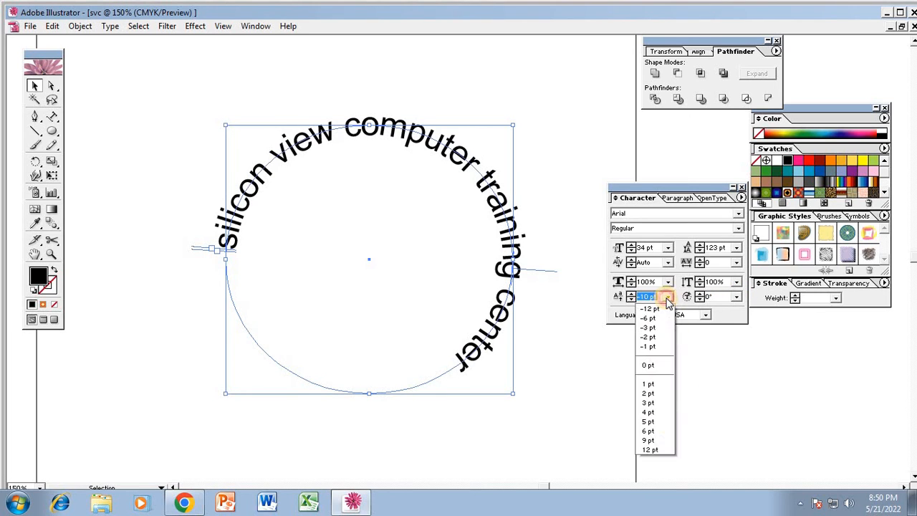
click(652, 360)
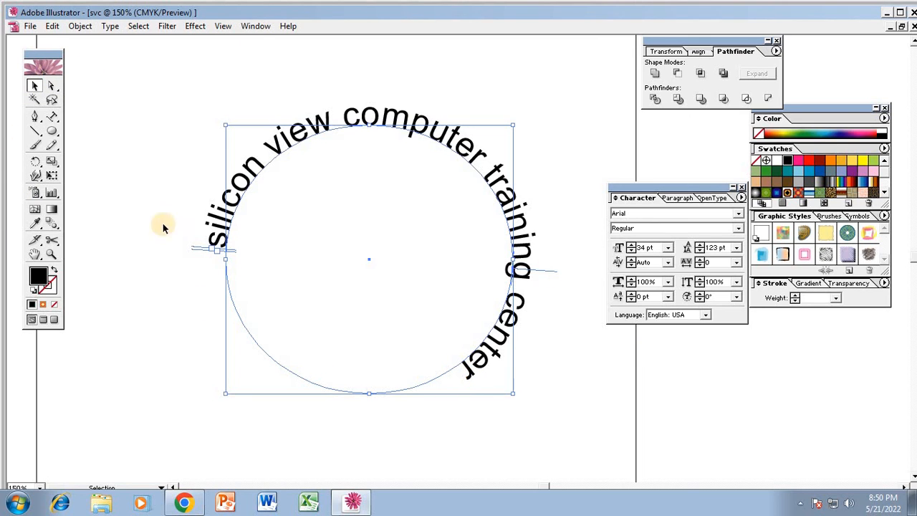
- Widen the path text's letters by raising the horizontal scale stepwise to 123%
click(629, 279)
click(629, 280)
click(629, 279)
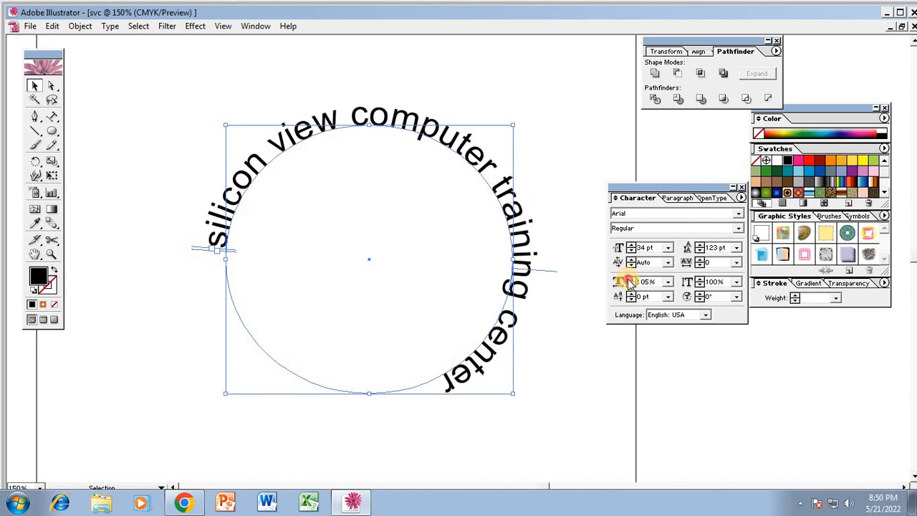
click(629, 280)
click(629, 279)
click(629, 279)
click(629, 279)
click(629, 279)
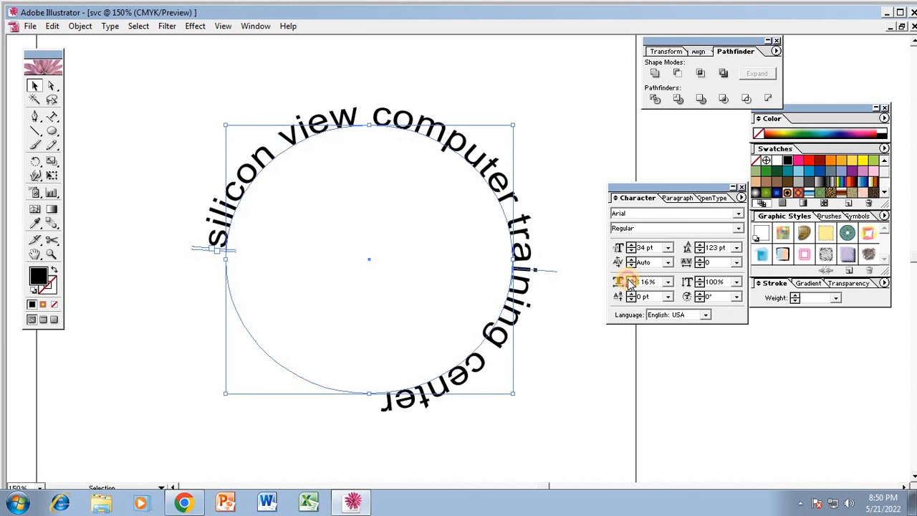
click(629, 279)
click(629, 280)
click(629, 279)
click(629, 279)
click(629, 279)
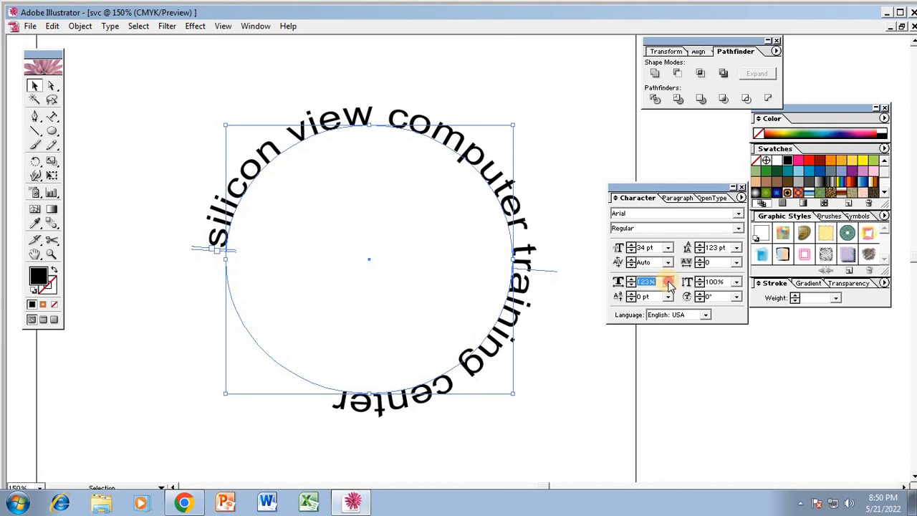
- Set the path text's horizontal scale to the 175% preset and raise it stepwise to 194%
click(667, 282)
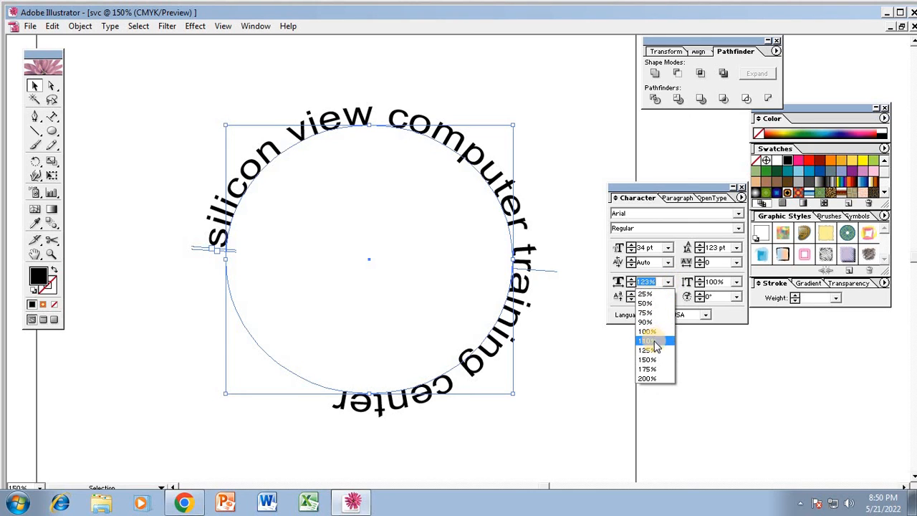
click(654, 370)
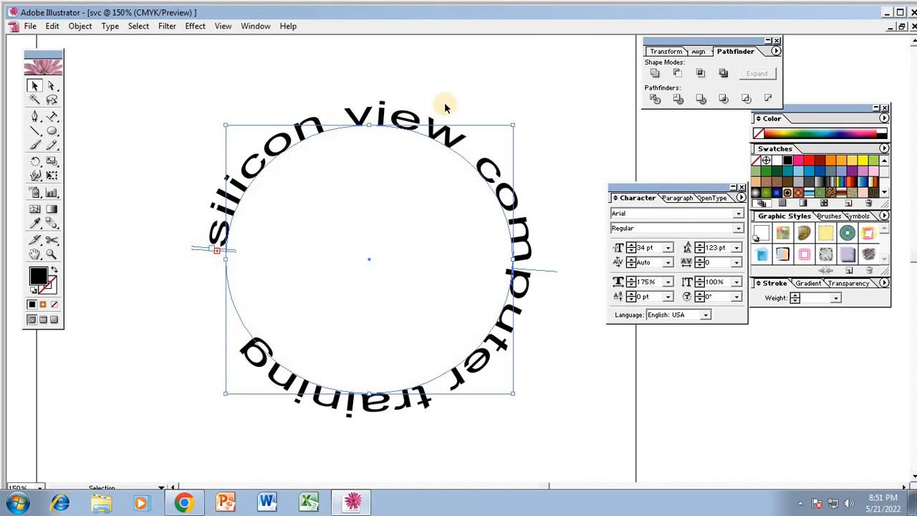
click(631, 280)
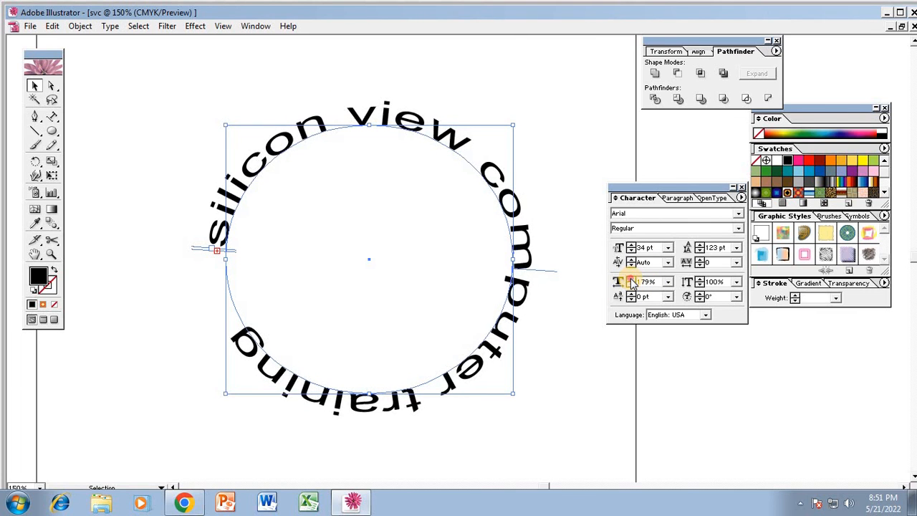
click(632, 280)
click(632, 280)
click(631, 281)
click(631, 280)
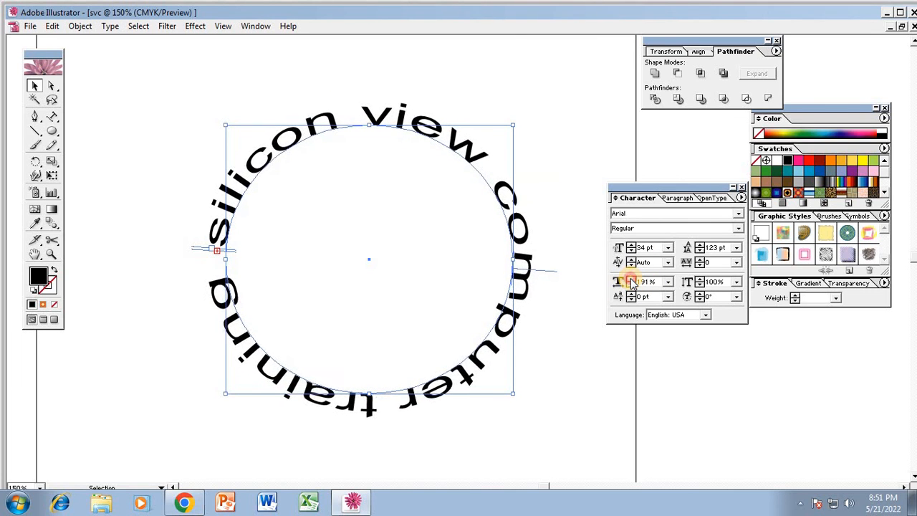
click(631, 280)
click(631, 280)
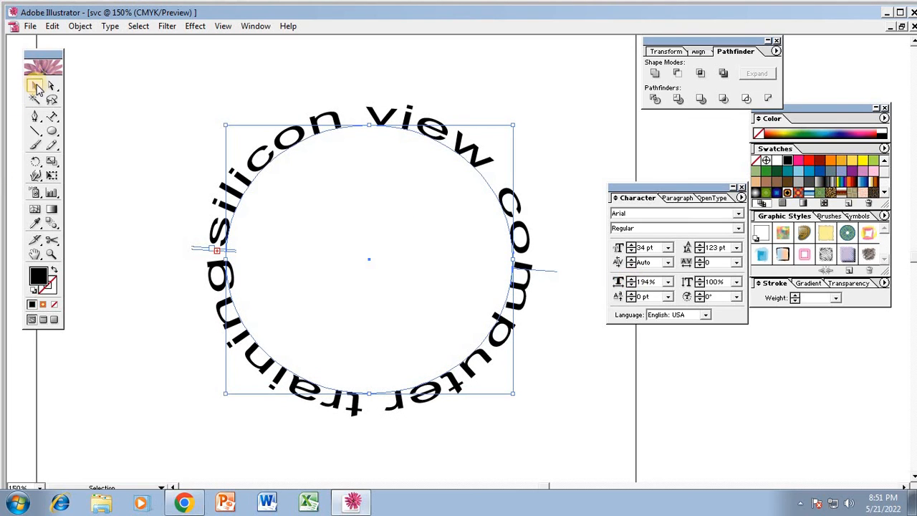
- Delete the text on the ellipse's path
click(77, 86)
click(474, 159)
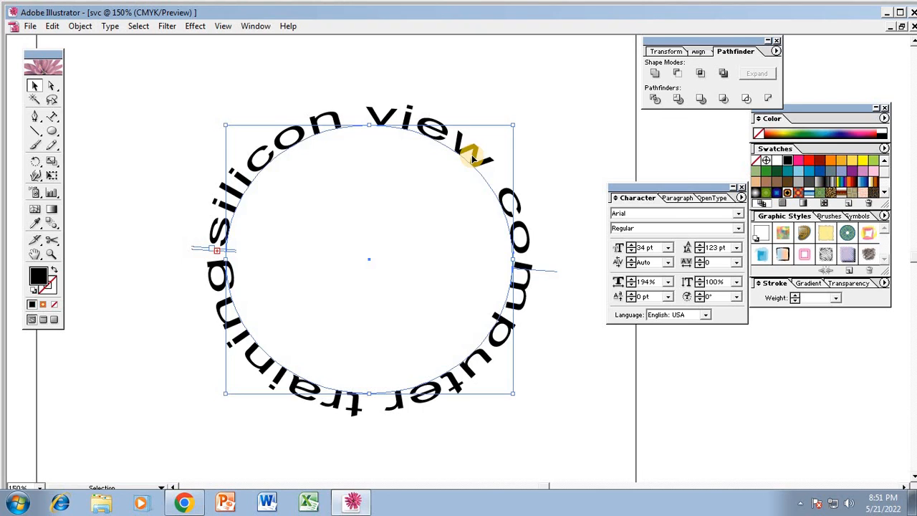
key(Delete)
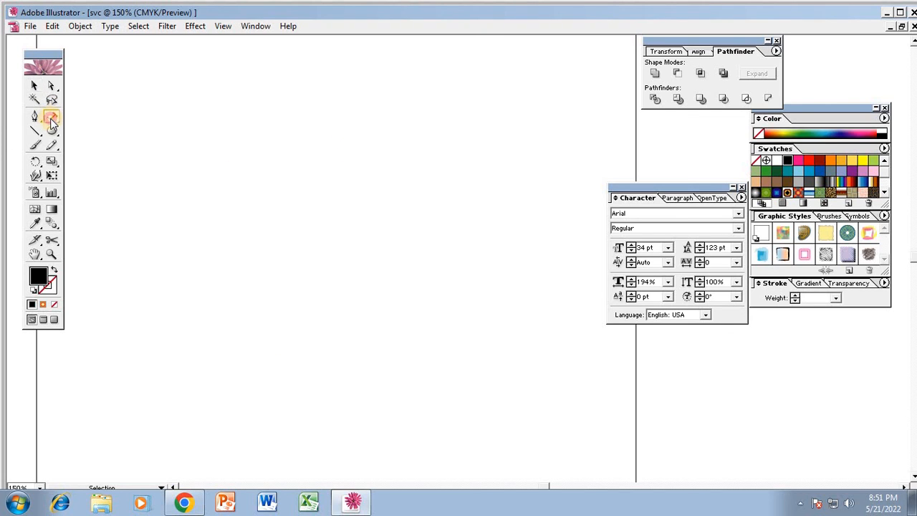
- Create vertical point text with the Vertical Type tool, reading BANGLA in the first column and DESH in the second
click(52, 119)
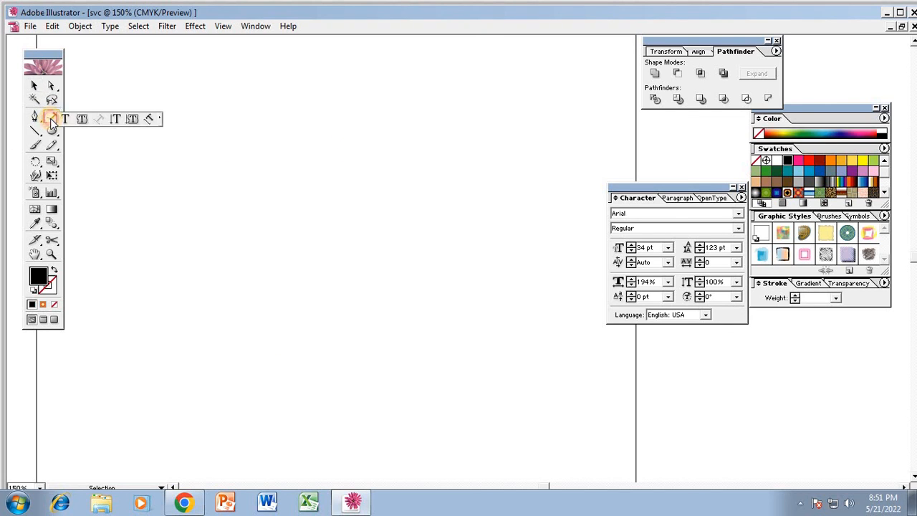
click(117, 121)
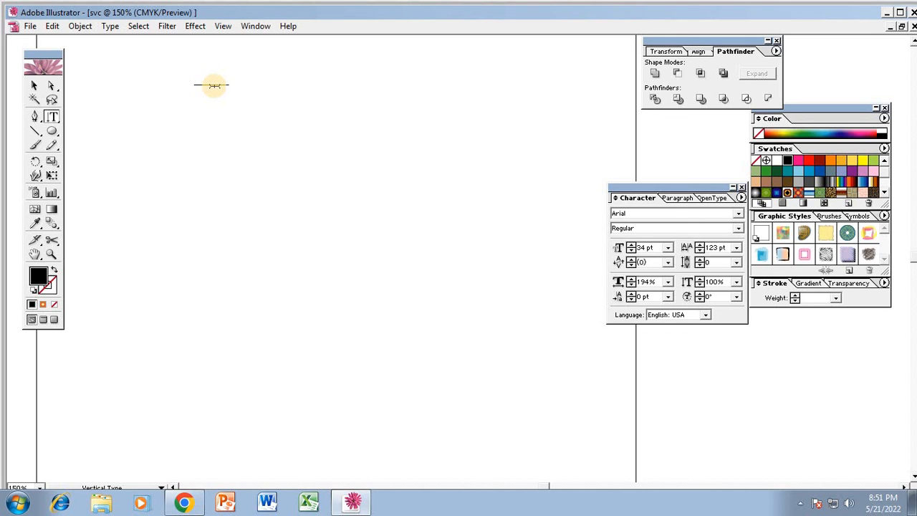
text(B)
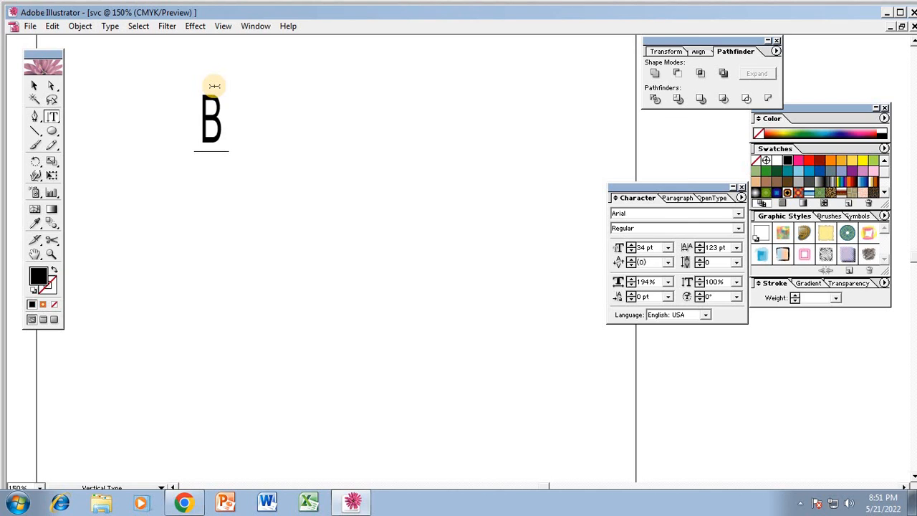
text(ANG)
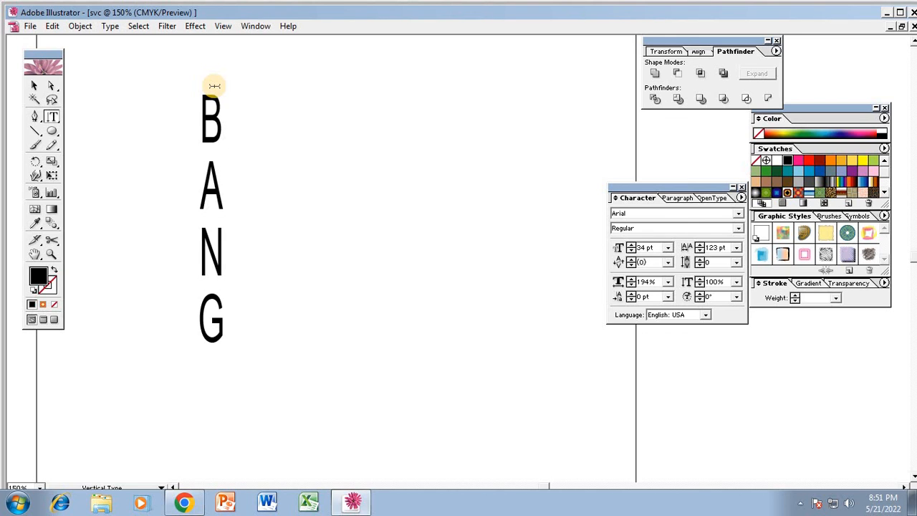
text(LA)
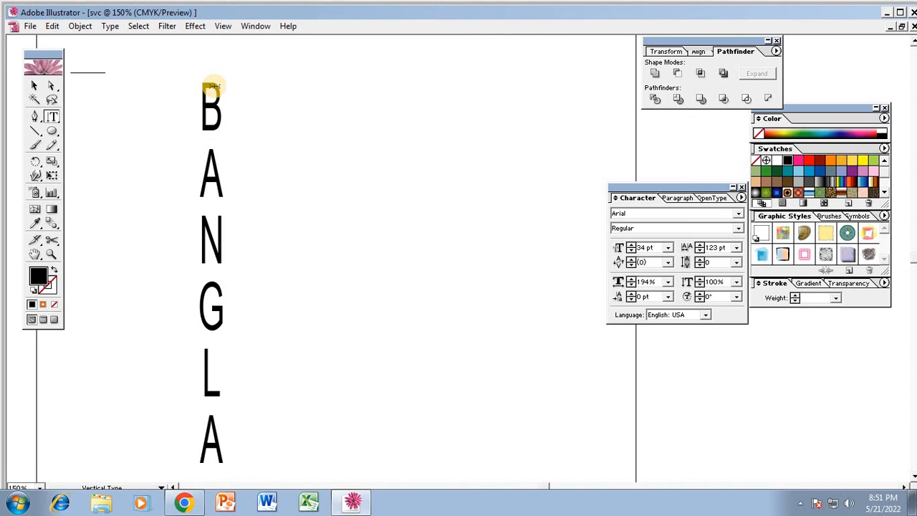
text(DESJ)
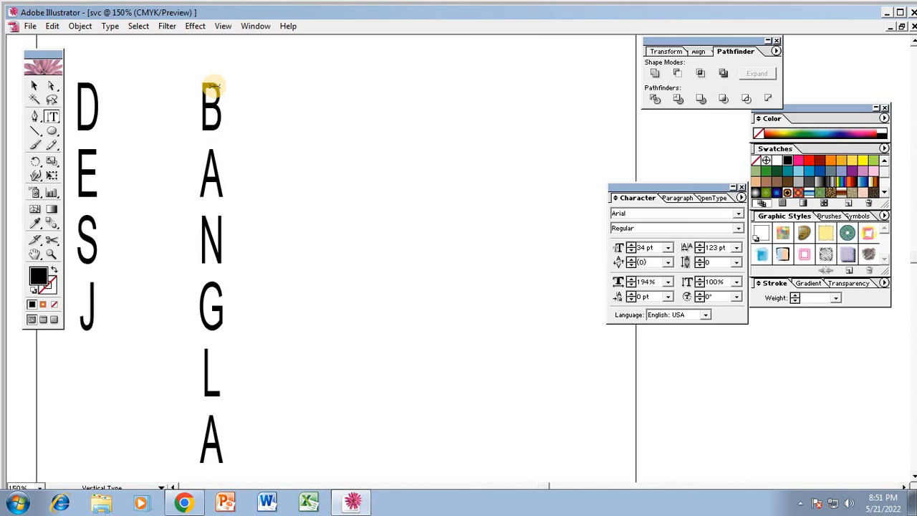
key(BackSpace)
text(H)
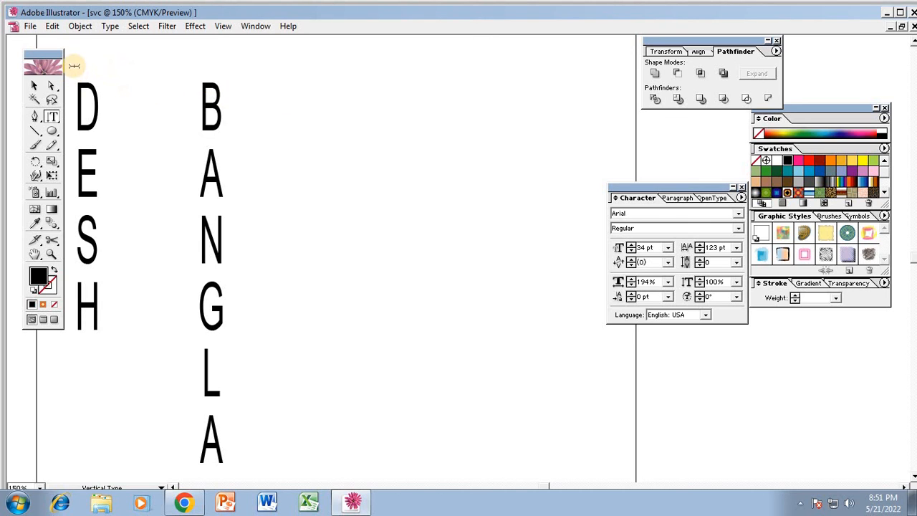
- Set the leading of the whole vertical text object to Auto and move the object to the middle of the page
click(736, 247)
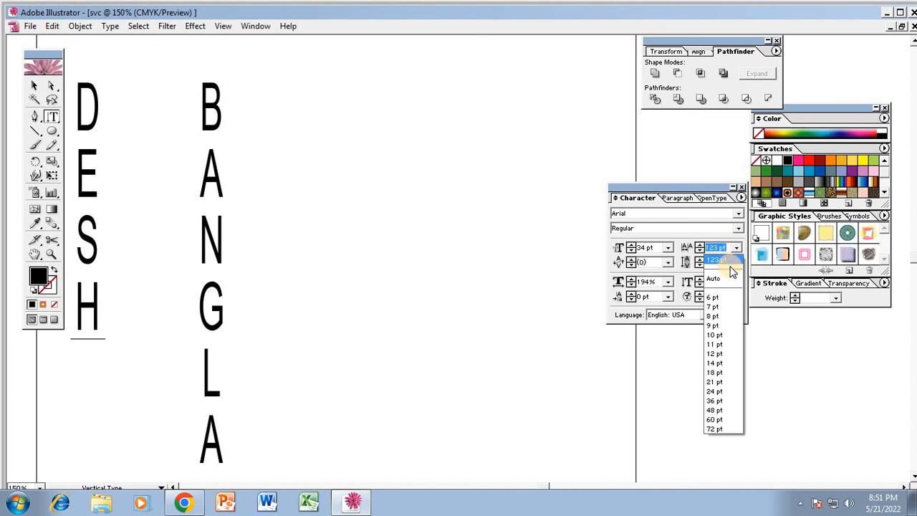
click(722, 283)
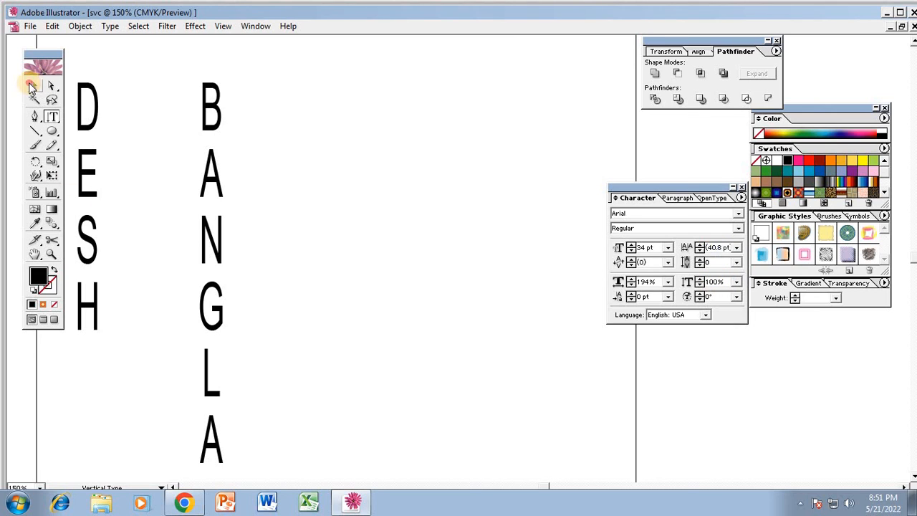
click(34, 85)
click(736, 247)
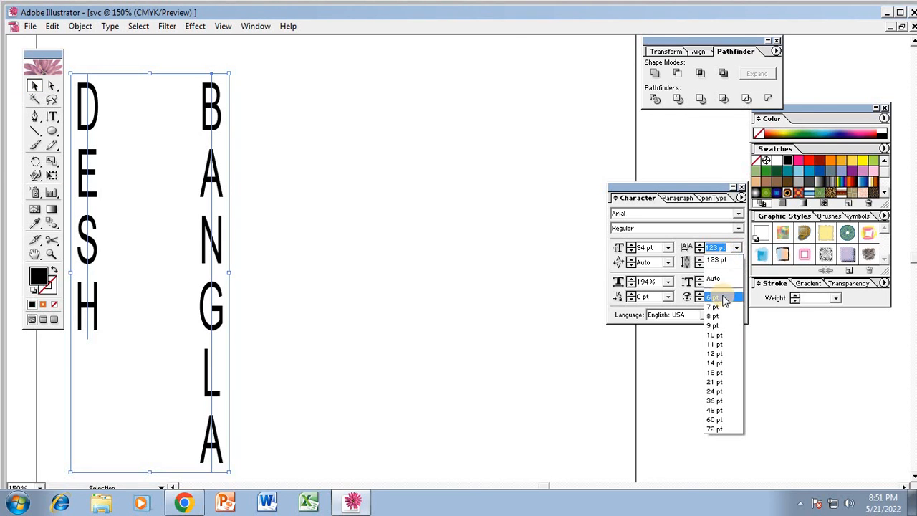
click(720, 285)
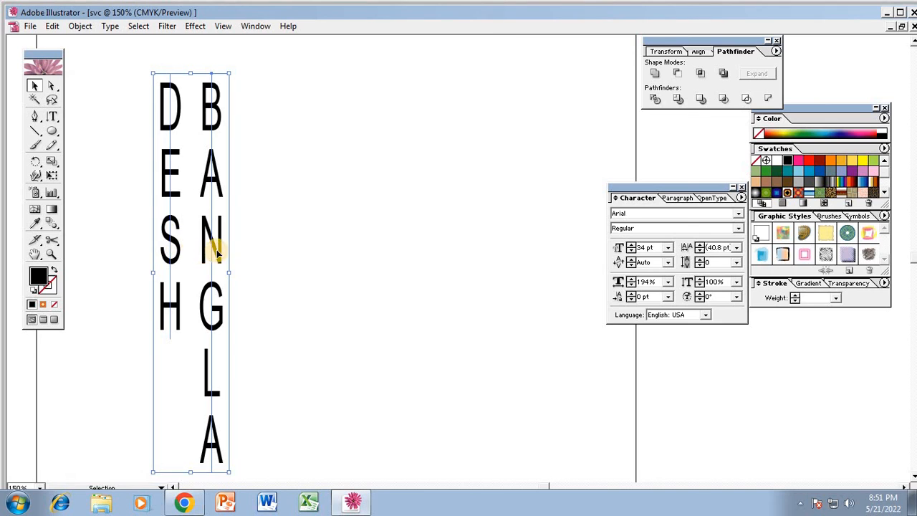
drag(213, 246, 354, 227)
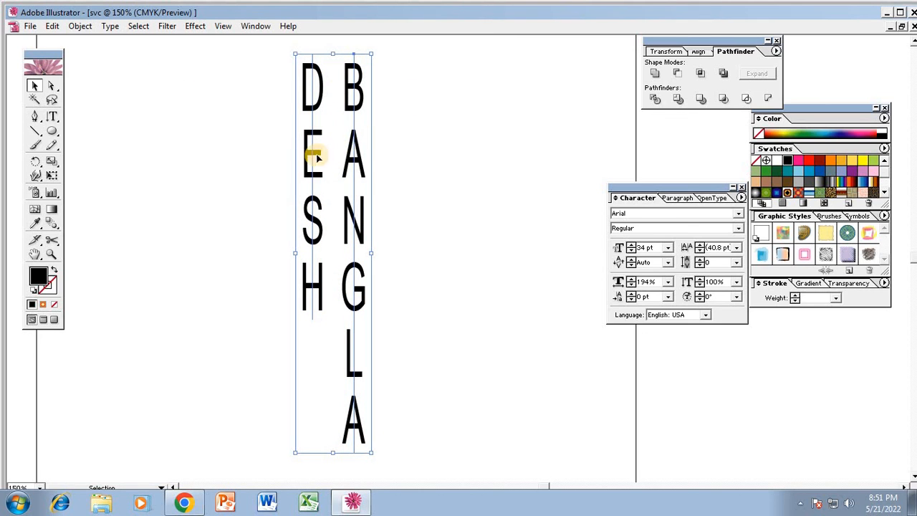
- Raise the leading of the vertical BANGLA DESH text stepwise to 58 pt
click(701, 246)
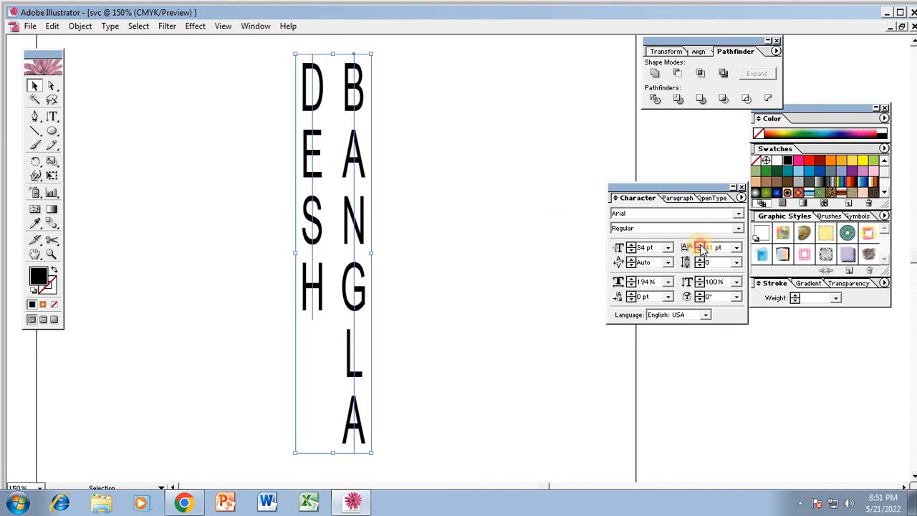
click(701, 246)
click(701, 246)
click(701, 245)
click(701, 245)
click(700, 246)
click(700, 246)
click(700, 246)
click(701, 246)
click(701, 246)
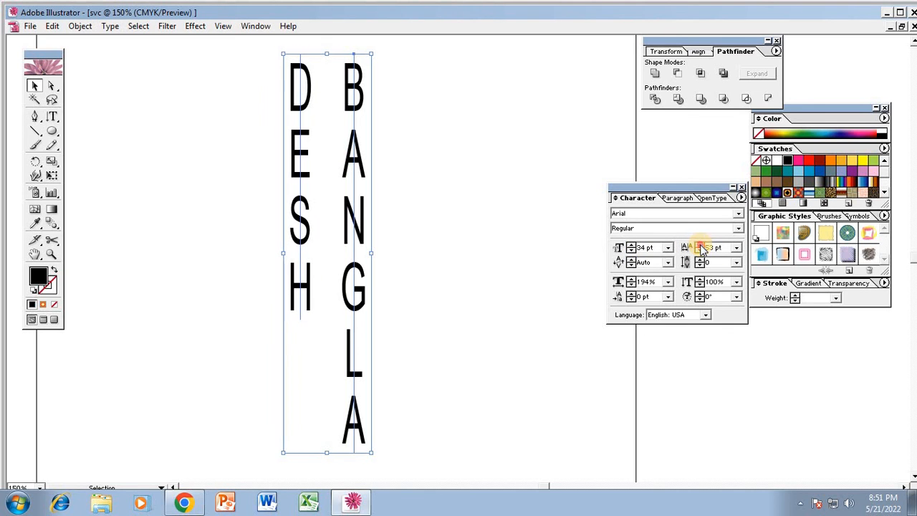
click(700, 246)
click(700, 246)
click(701, 246)
click(701, 246)
click(701, 246)
- Set the vertical text's leading back to Auto and delete the text object
click(735, 247)
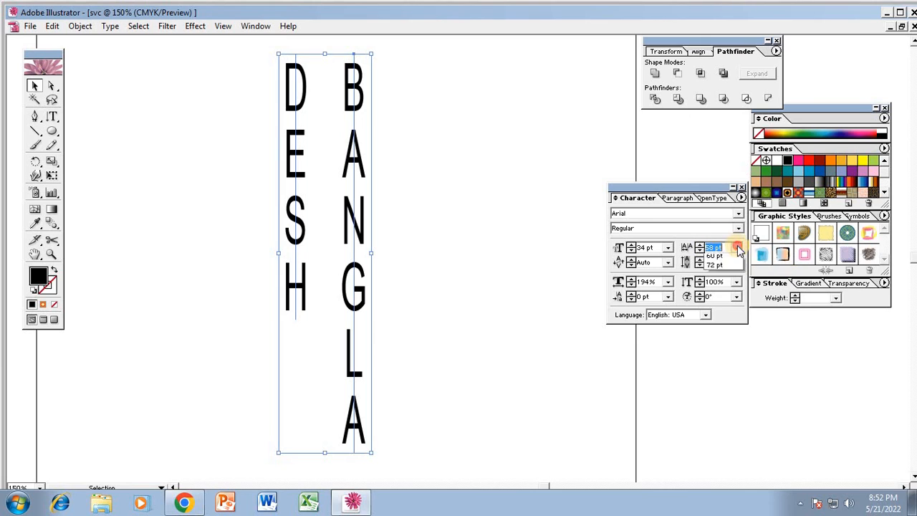
click(729, 280)
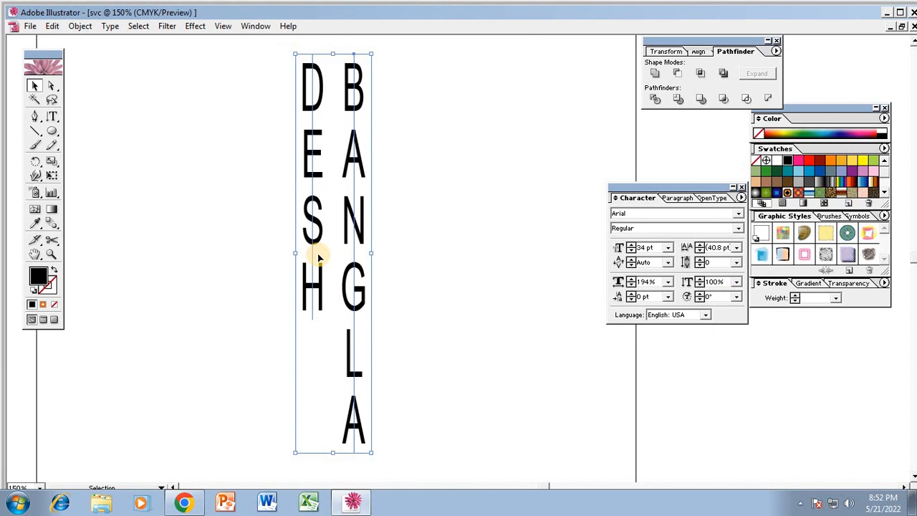
key(Delete)
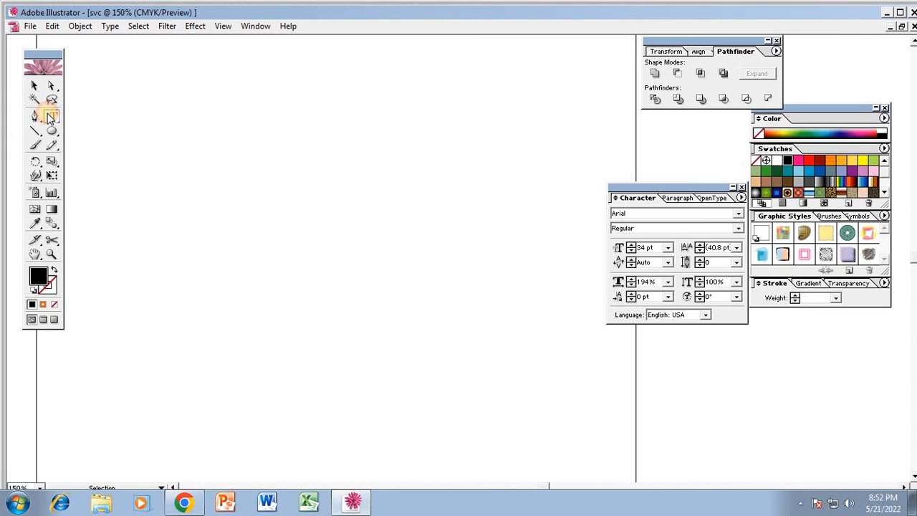
- Draw a large rectangle in the middle of the page and swap its fill and stroke to leave only a black outline
drag(50, 118, 66, 137)
click(51, 131)
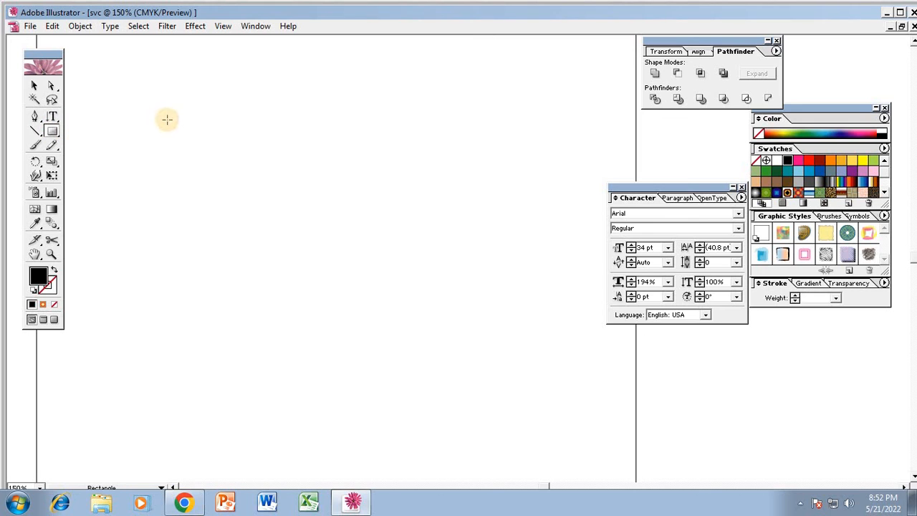
drag(167, 120, 519, 428)
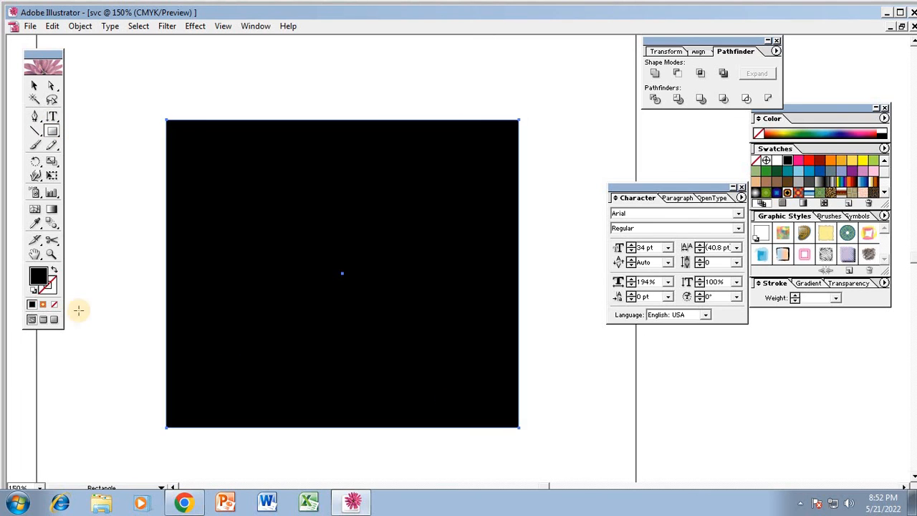
click(53, 270)
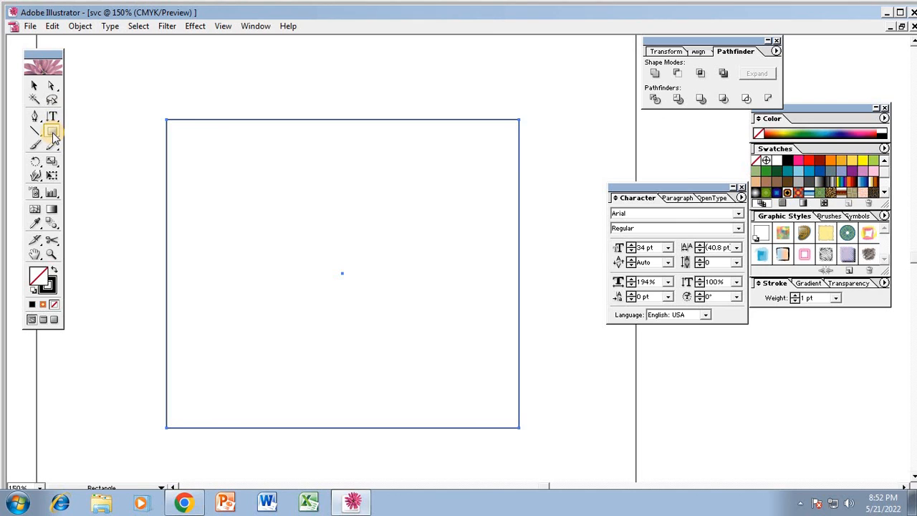
- Create vertical area type inside the rectangle, reading DDFGDSF'GDFGDSFGDFS'GDF'GDF'GDFG
drag(51, 117, 132, 120)
click(189, 122)
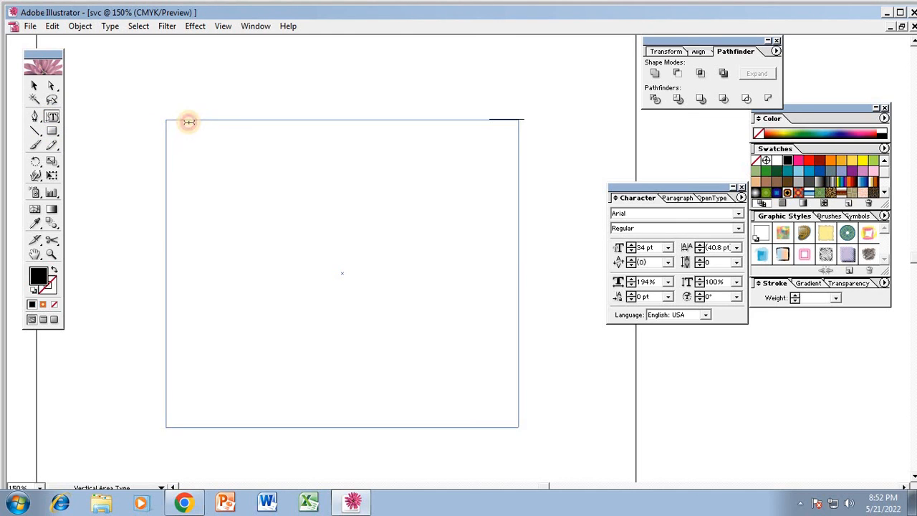
text(DDFGDSF'GDFGDSFGDFSG)
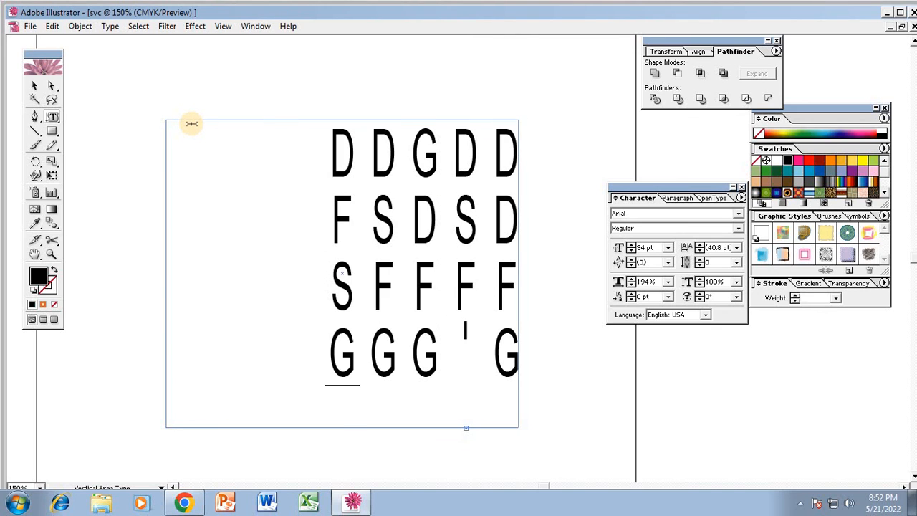
key(BackSpace)
text('GDF'GDF'GDFG)
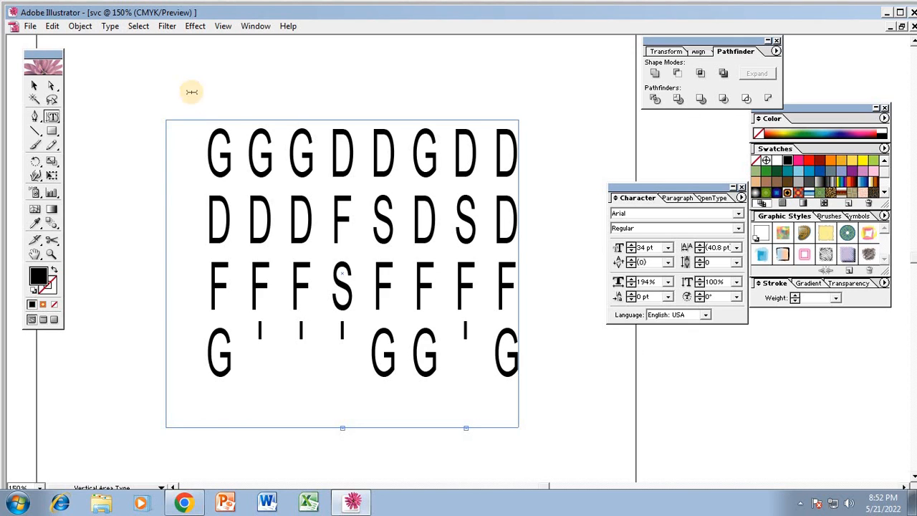
- Delete the rectangle's vertical area text
click(34, 85)
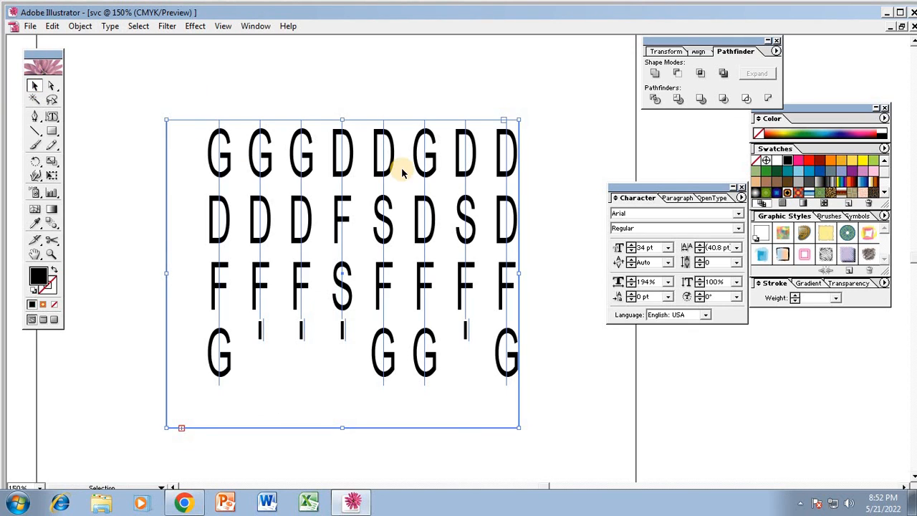
key(Delete)
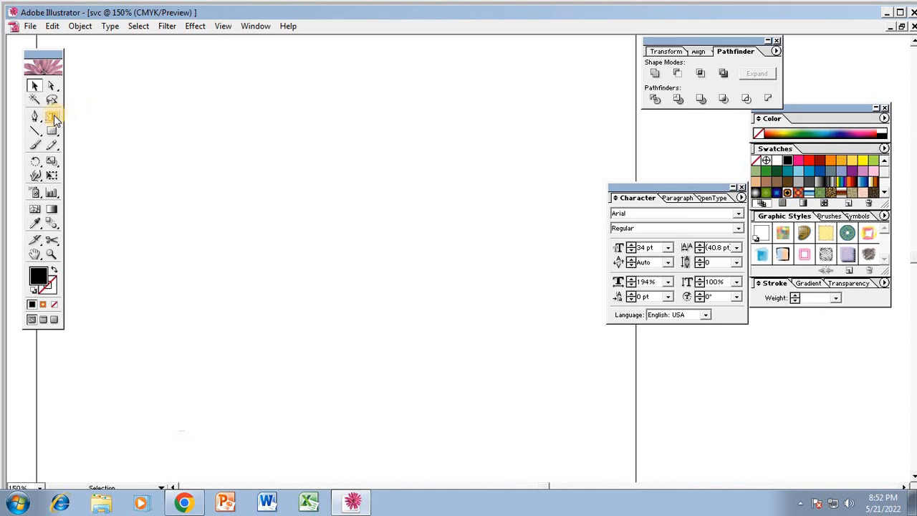
drag(53, 116, 132, 119)
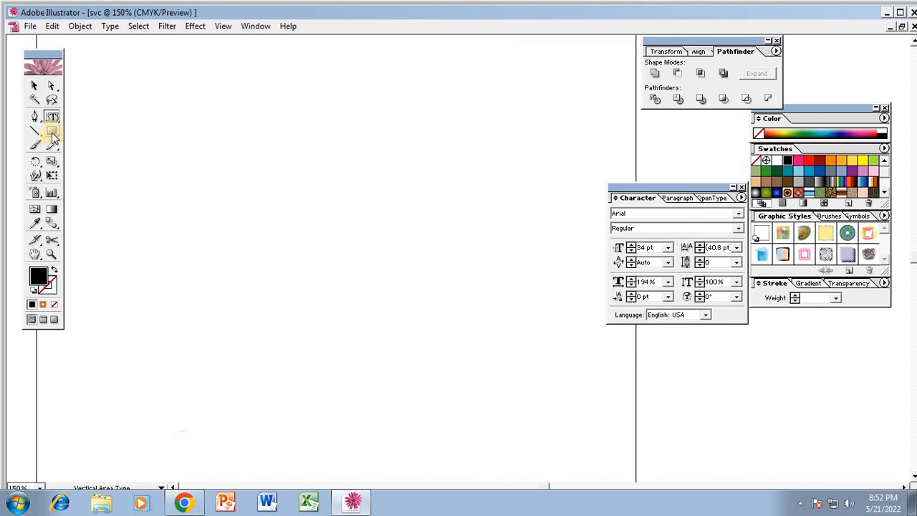
- Draw a large five-pointed star with a black outline and no fill, and move it fully onto the middle of the page
drag(54, 136, 133, 134)
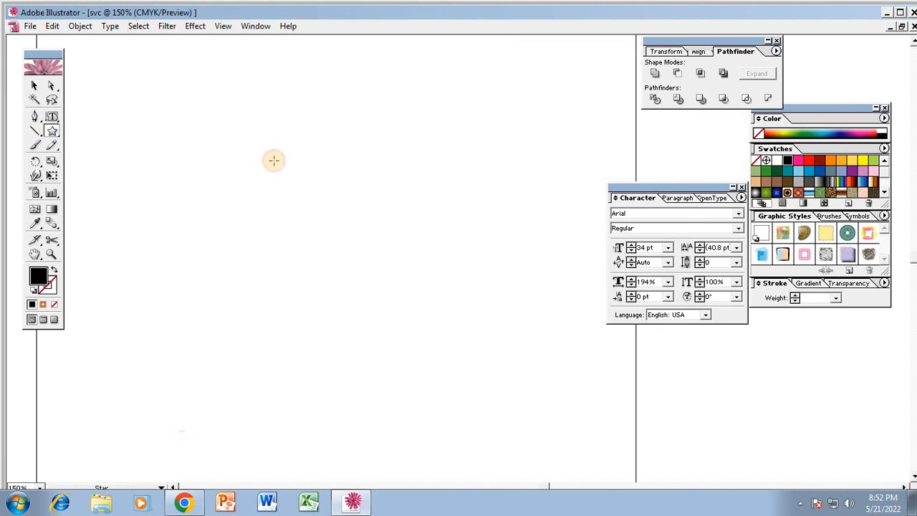
drag(283, 164, 372, 284)
click(53, 270)
click(33, 87)
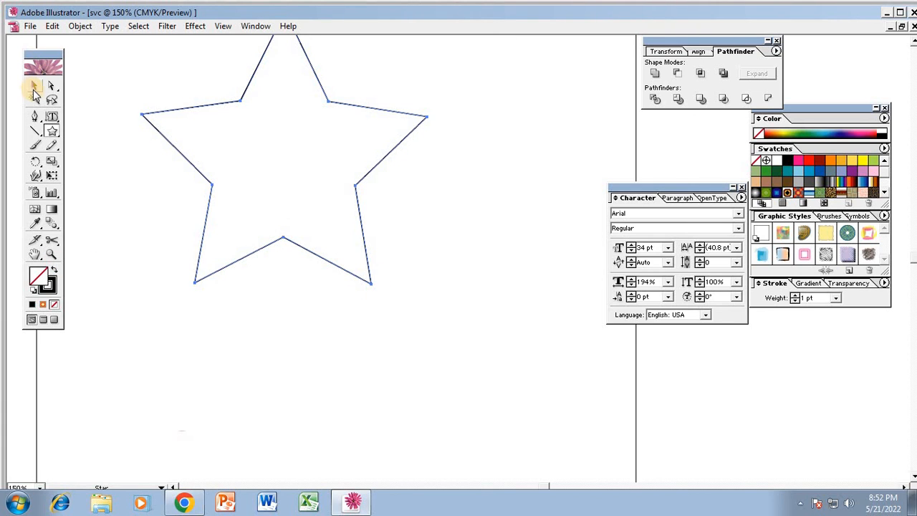
drag(213, 102, 247, 220)
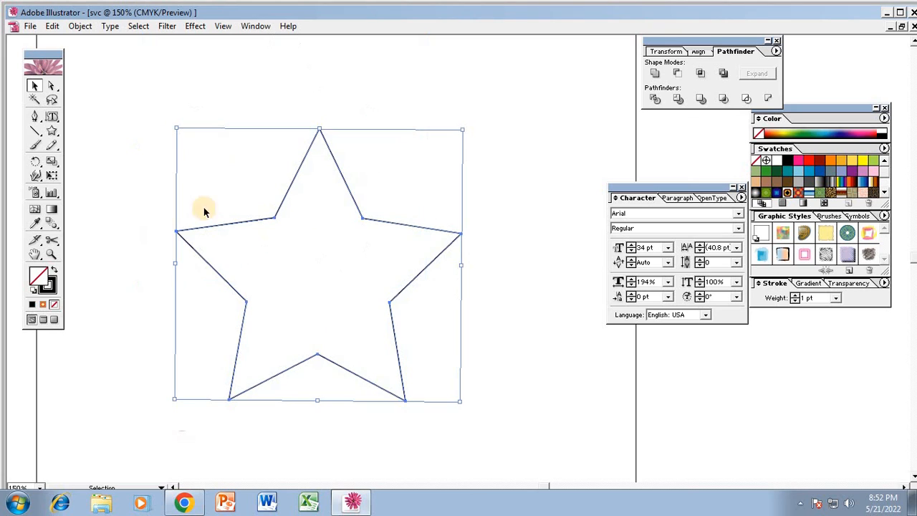
- Switch to the Vertical Type on a Path tool
click(52, 118)
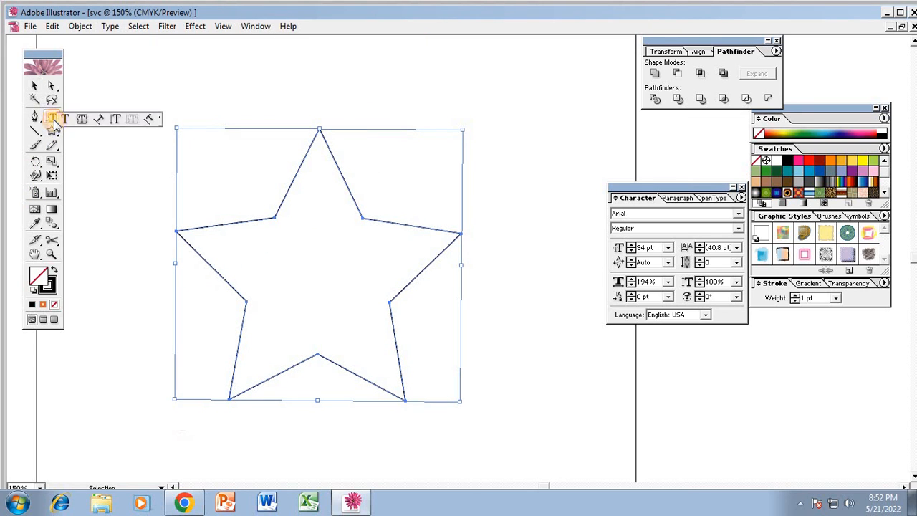
drag(56, 124, 152, 122)
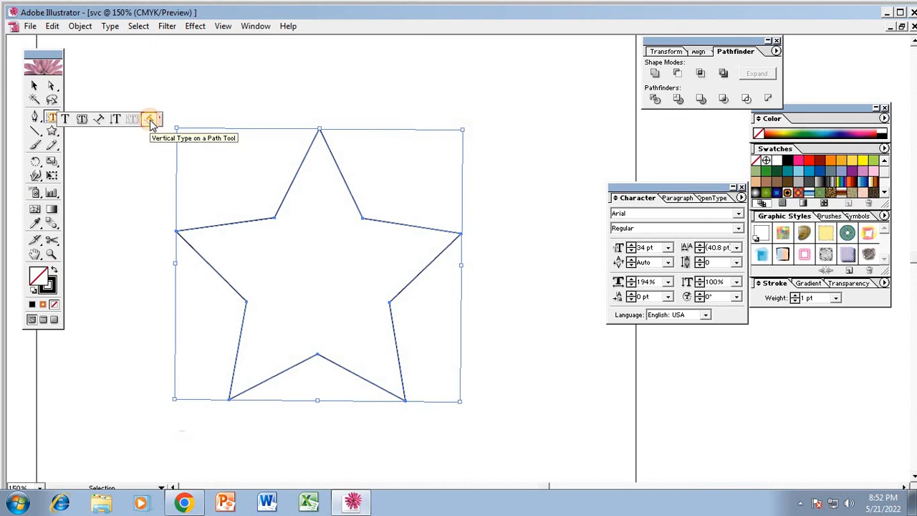
drag(152, 122, 151, 120)
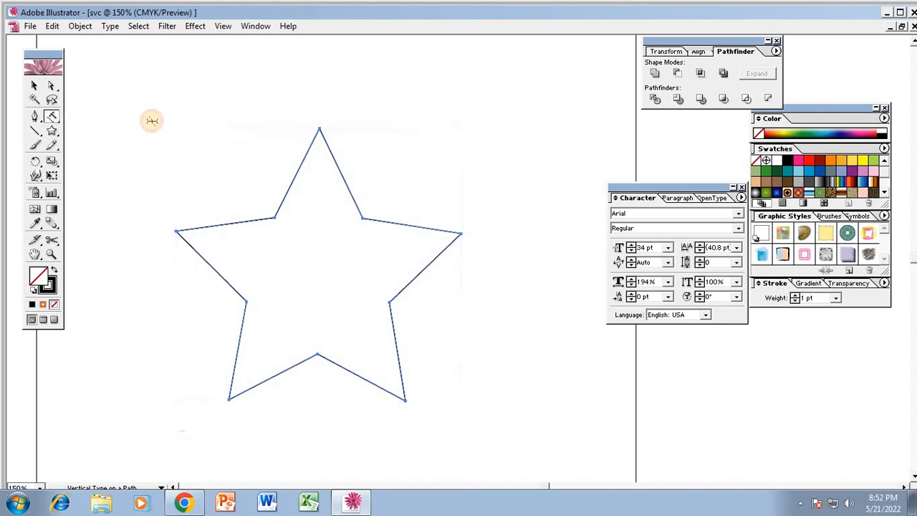
click(276, 212)
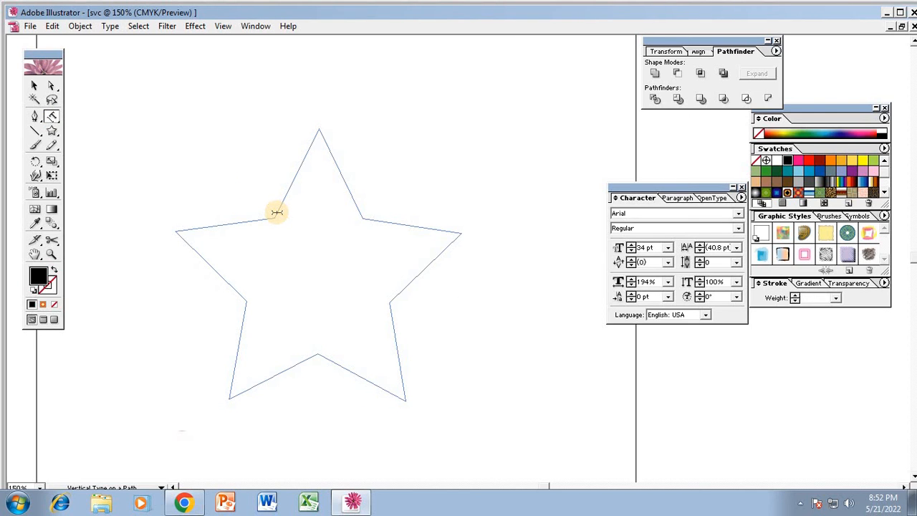
text(GFG)
text(GDDFGDF)
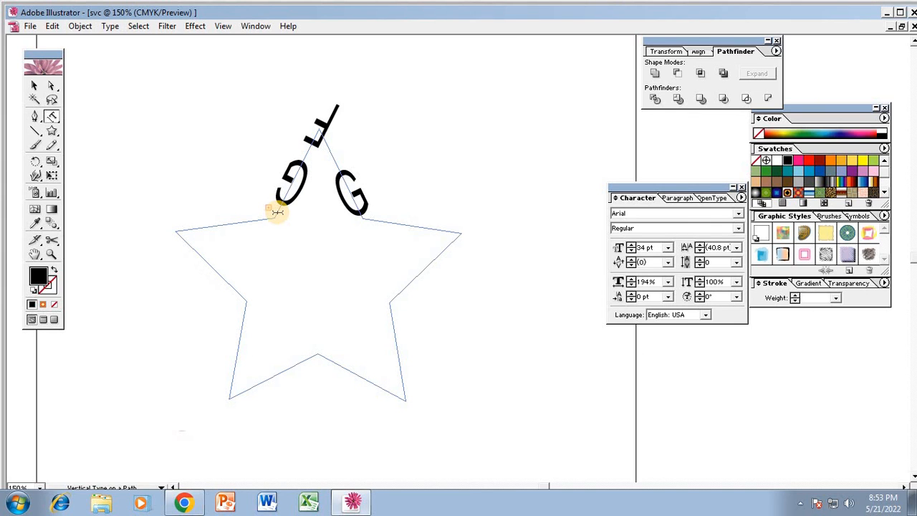
key(ctrl+z)
key(ctrl+z)
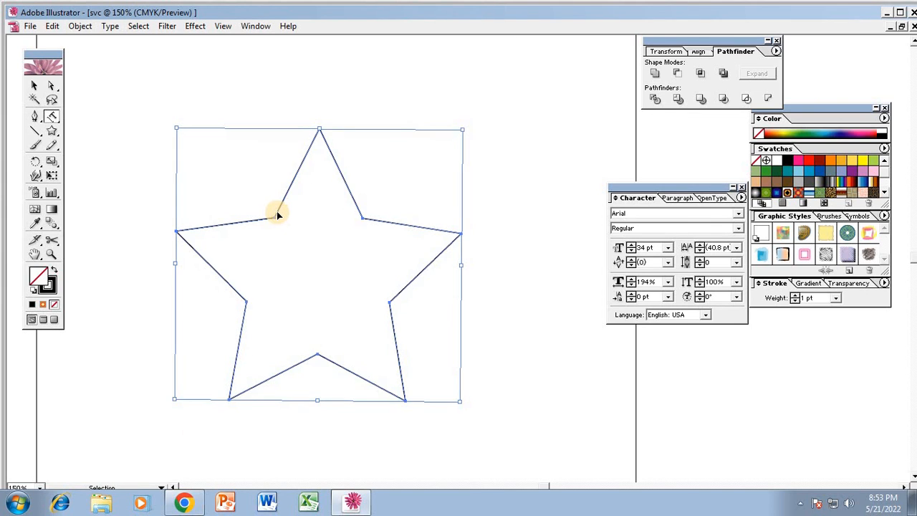
- Place vertical type along the star's path, starting at its upper-left inner corner and reading FSDFSDFSDFSDF
click(277, 212)
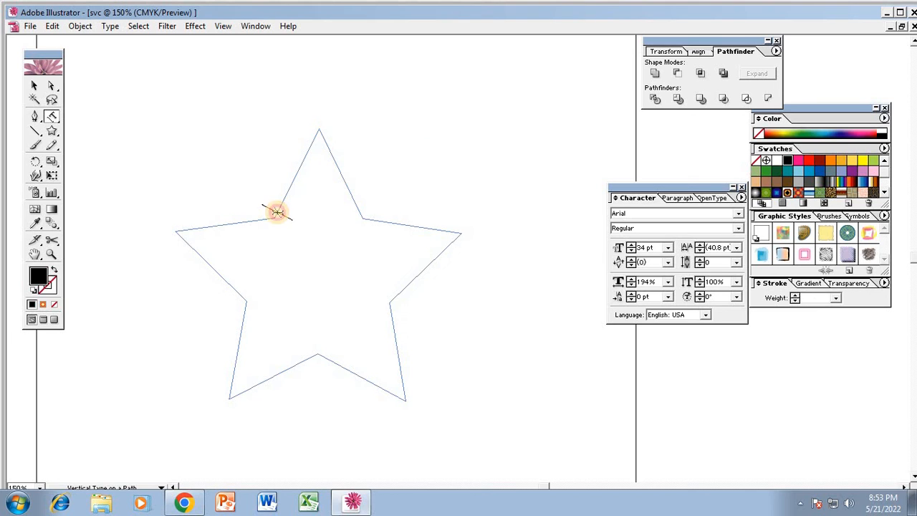
text(FSDFSDFSDFSDF)
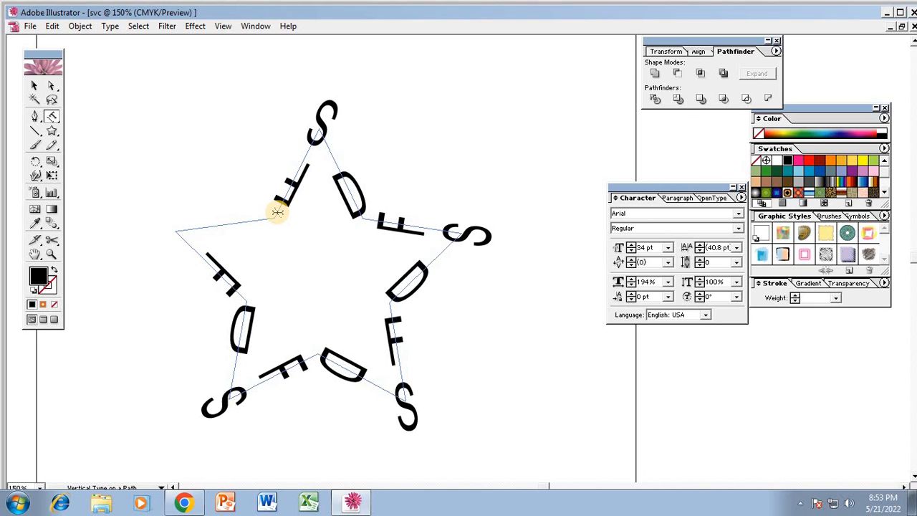
- Raise the horizontal scale of all the text on the star's path stepwise to 221%, and deselect it
drag(277, 212, 202, 250)
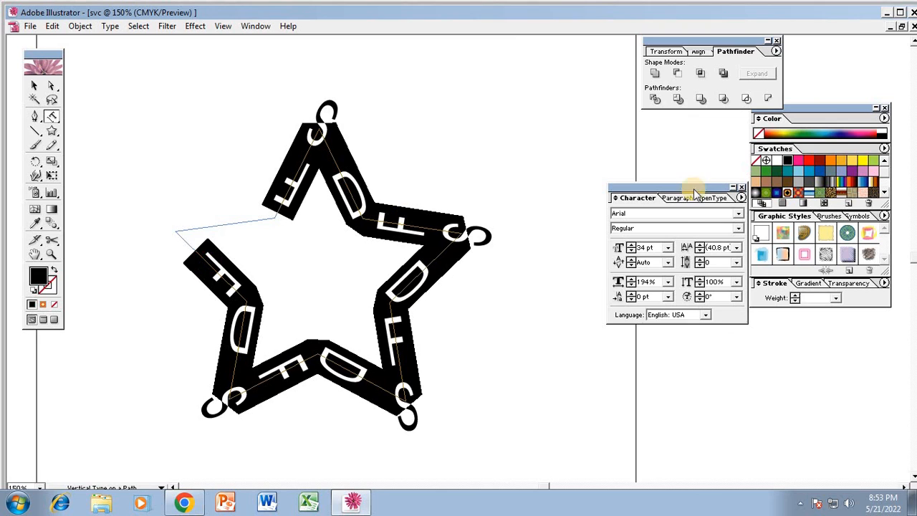
click(632, 280)
click(632, 281)
click(632, 280)
click(632, 280)
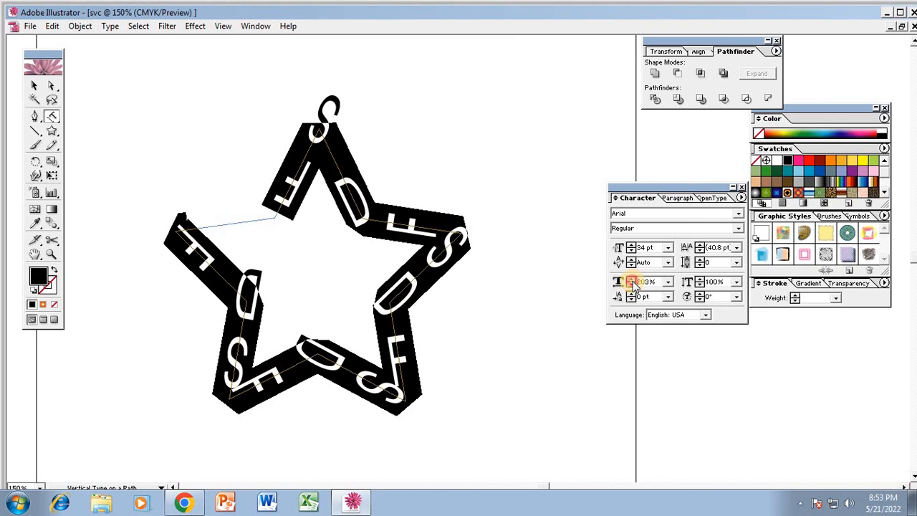
click(632, 281)
click(632, 281)
click(632, 281)
click(632, 280)
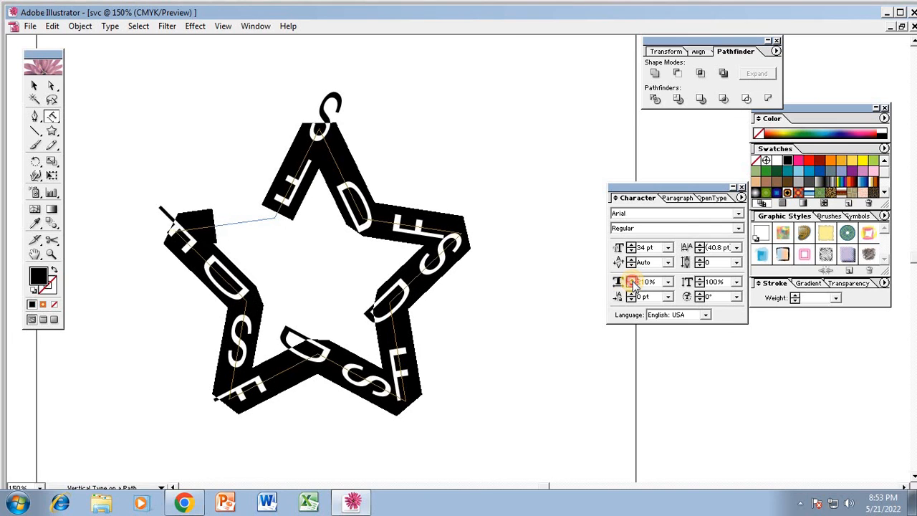
click(632, 281)
click(632, 281)
click(632, 281)
click(632, 280)
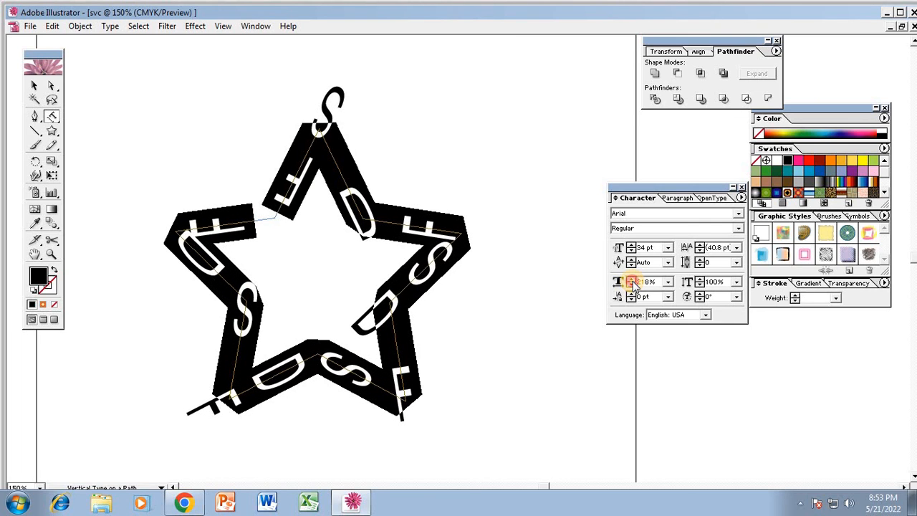
click(631, 281)
click(632, 281)
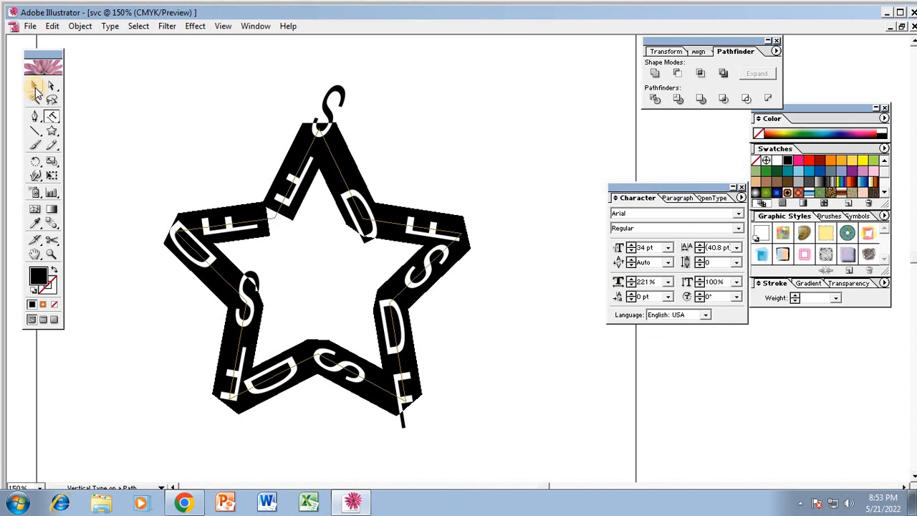
click(34, 86)
click(563, 468)
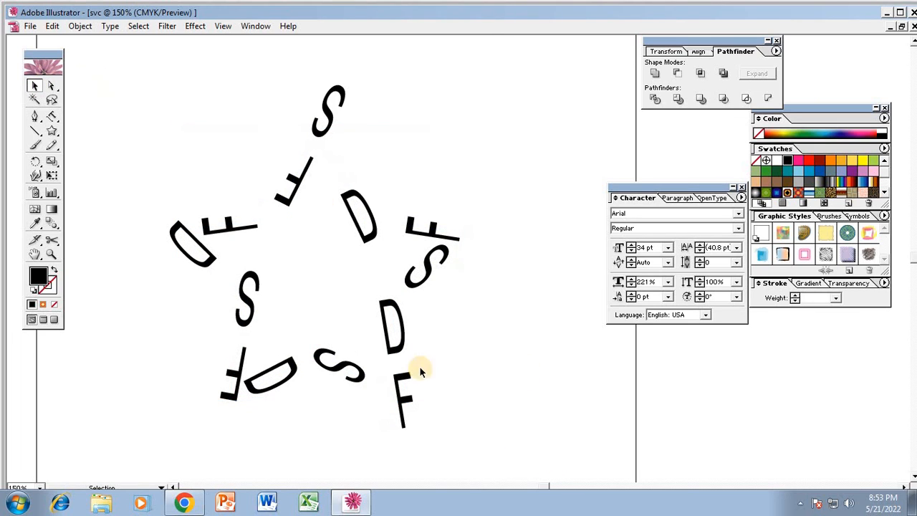
- Delete the vertical text on the star's path and return to the Selection tool
click(384, 333)
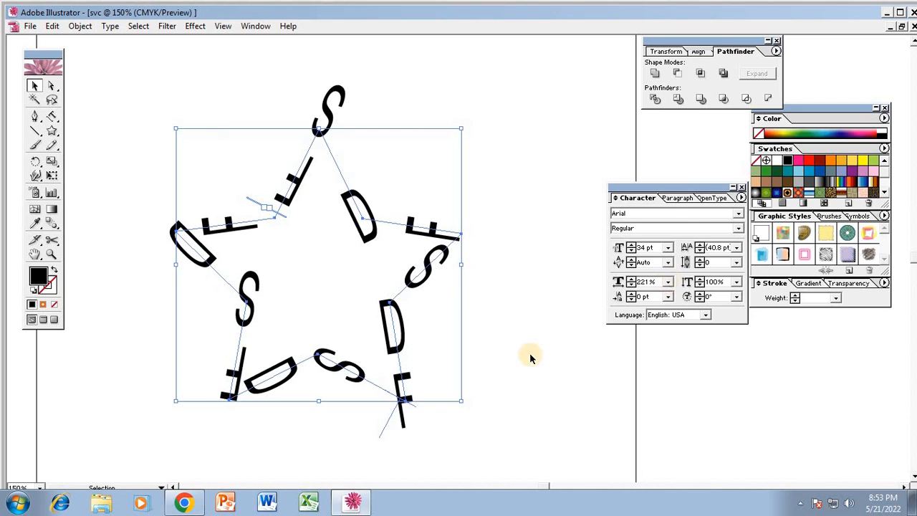
key(Delete)
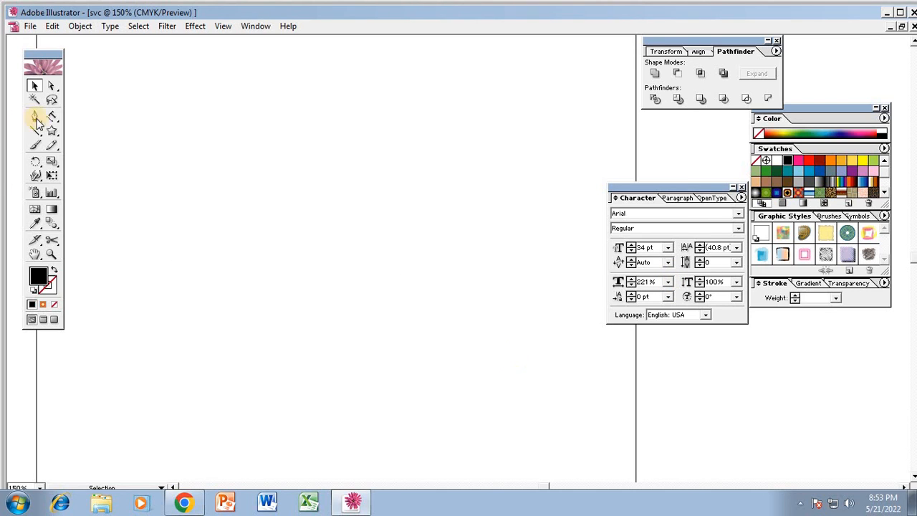
drag(50, 117, 33, 86)
click(33, 86)
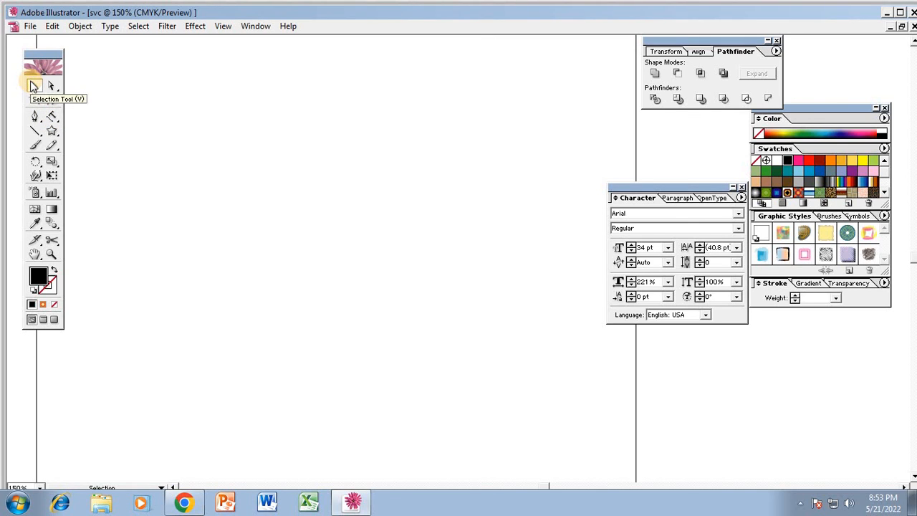